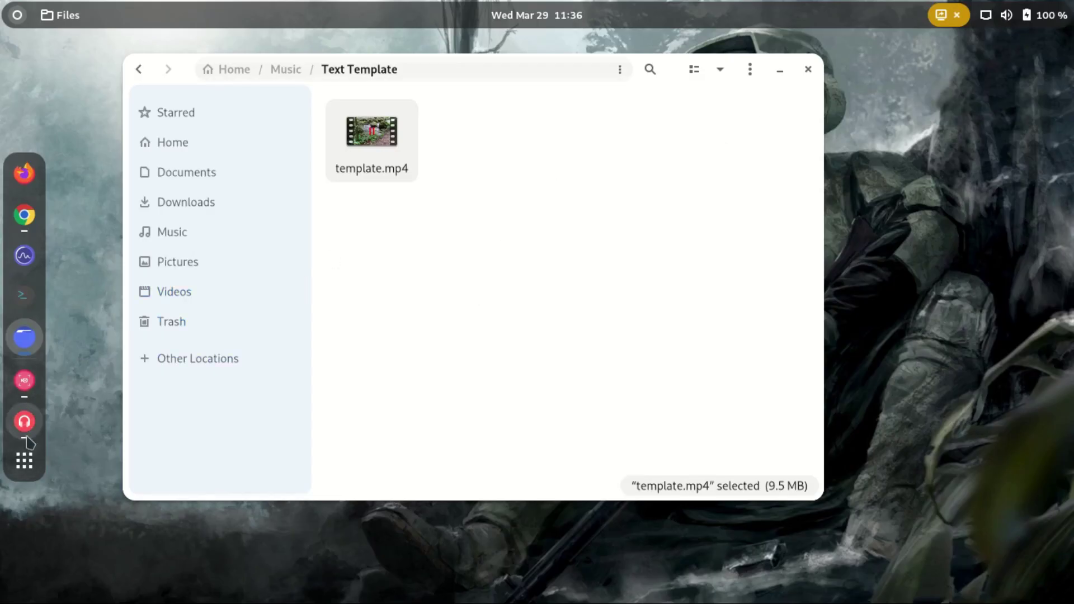
Search Activities for 'gim' and launch GNU Image Manipulation Program
key(super)
text(gim)
click(556, 163)
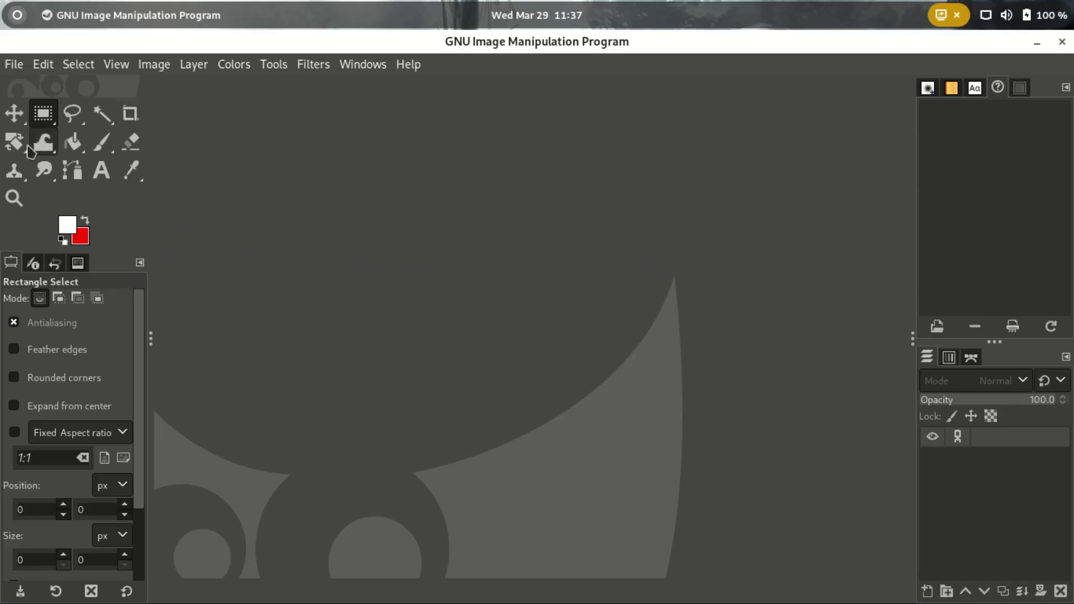
Create a new 300×300 pixel image
click(16, 66)
click(52, 90)
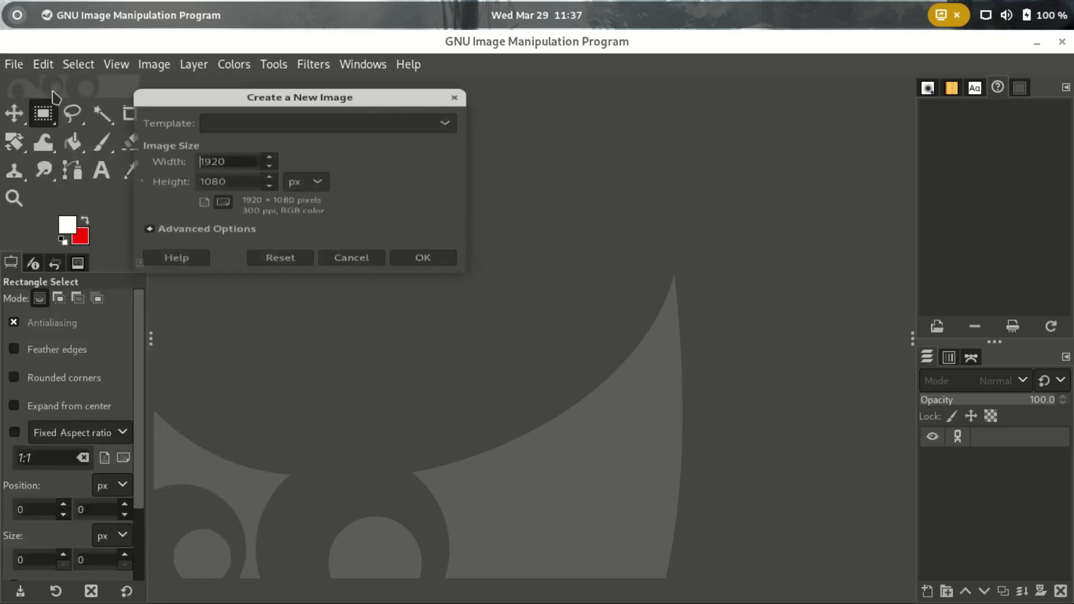
double_click(235, 153)
text(30)
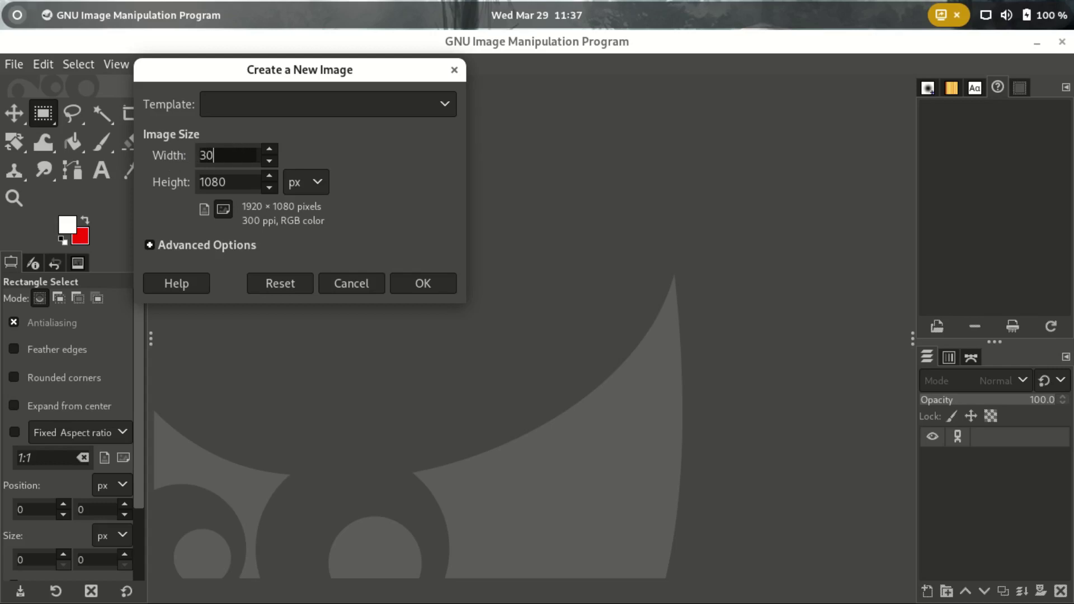
click(243, 183)
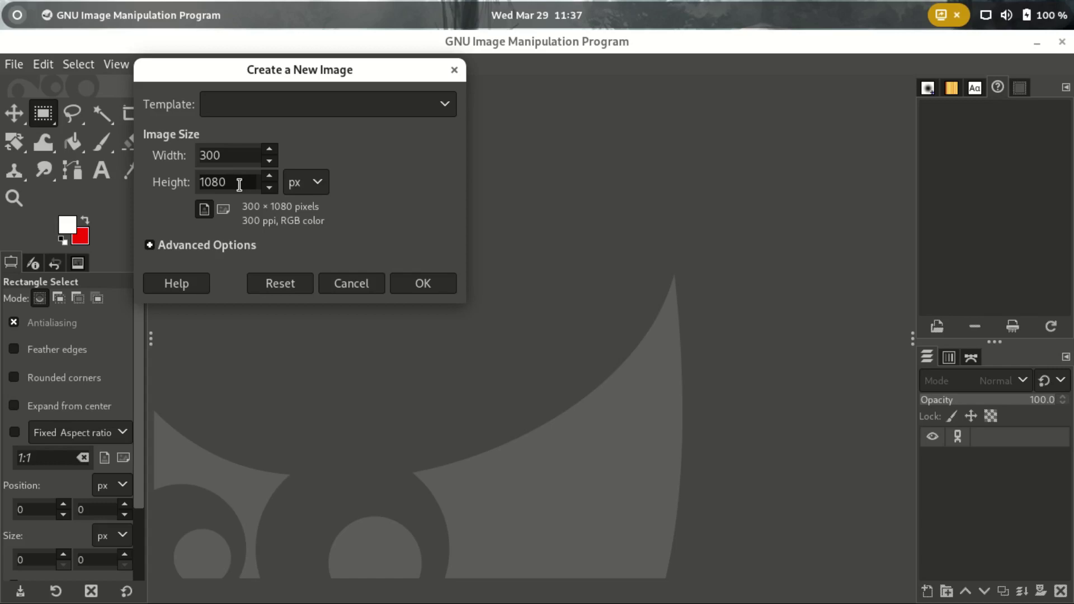
double_click(239, 183)
text(300)
key(Return)
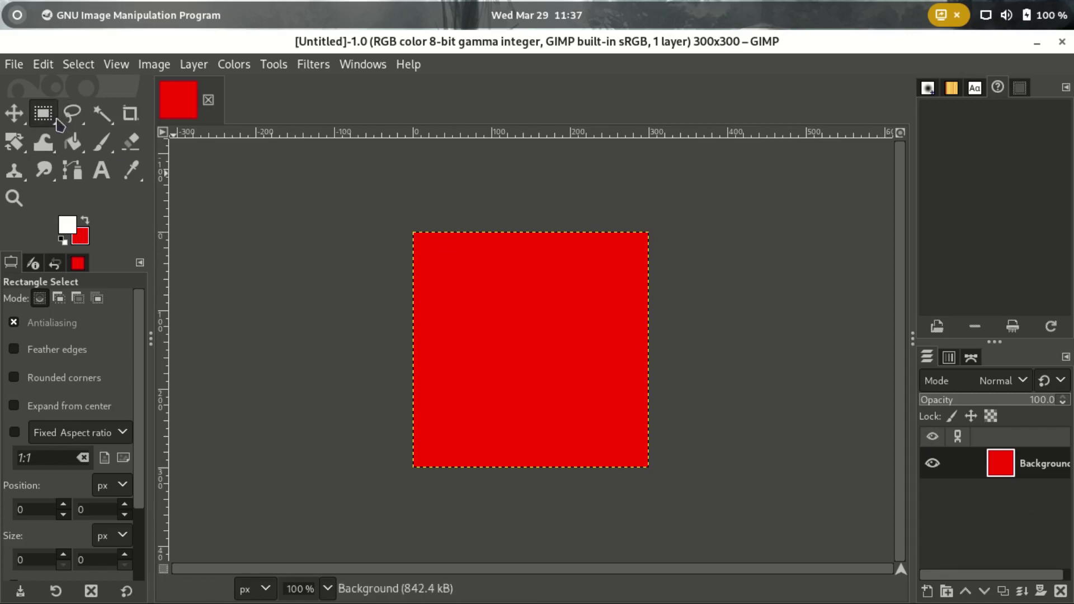
Select a 50×300 strip at position 120, 0 and add an alpha channel to the Background layer
drag(506, 235, 536, 447)
click(520, 319)
click(524, 316)
drag(524, 316, 524, 318)
click(524, 318)
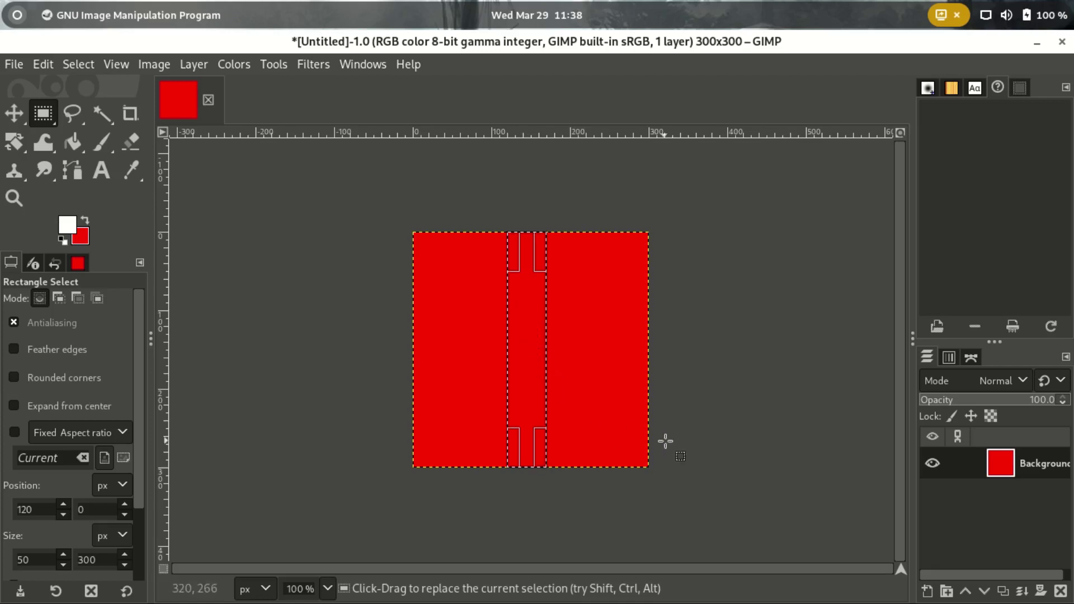
right_click(1038, 470)
click(950, 520)
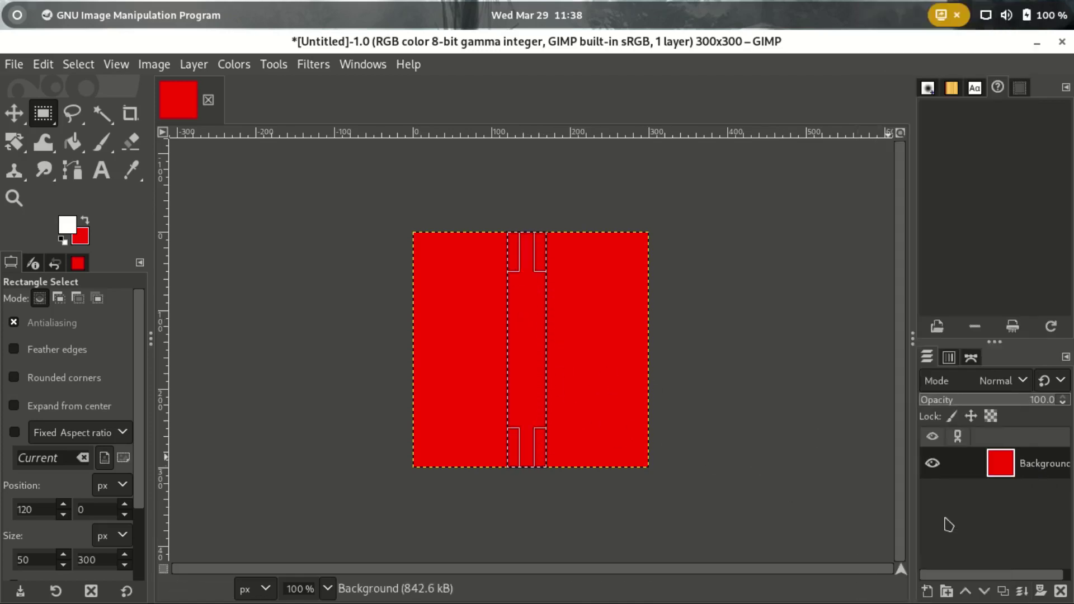
Crop the image to the 50×300 strip selection and bring up Export As
click(156, 66)
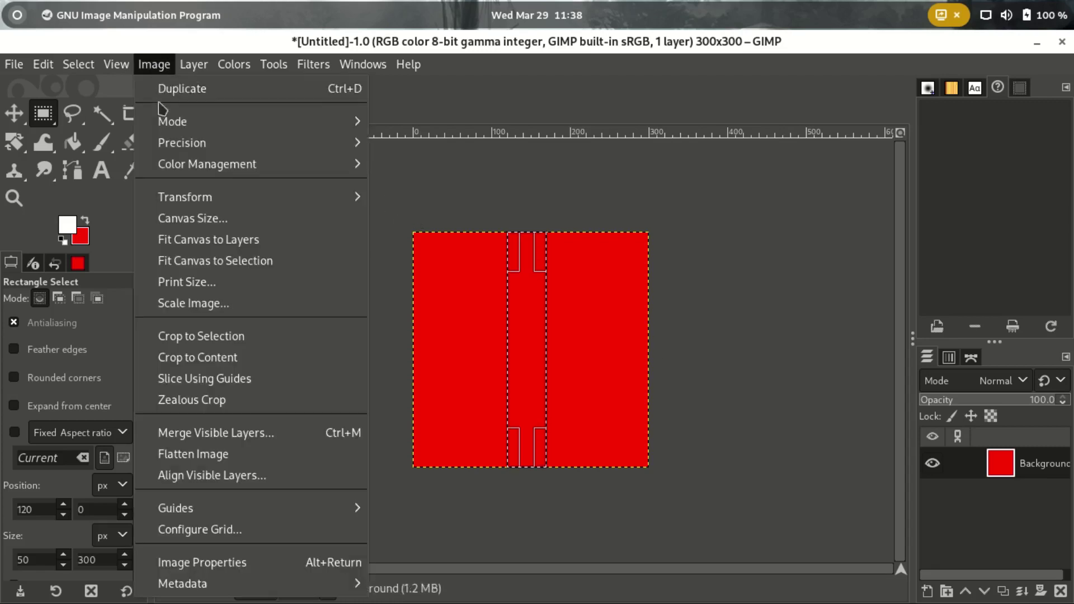
click(190, 336)
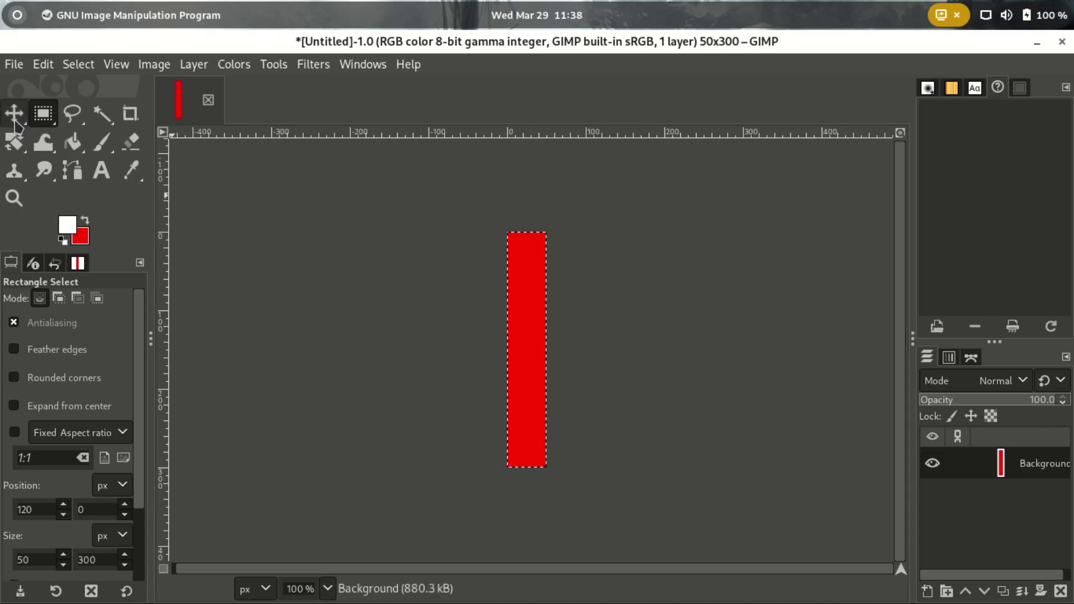
click(13, 64)
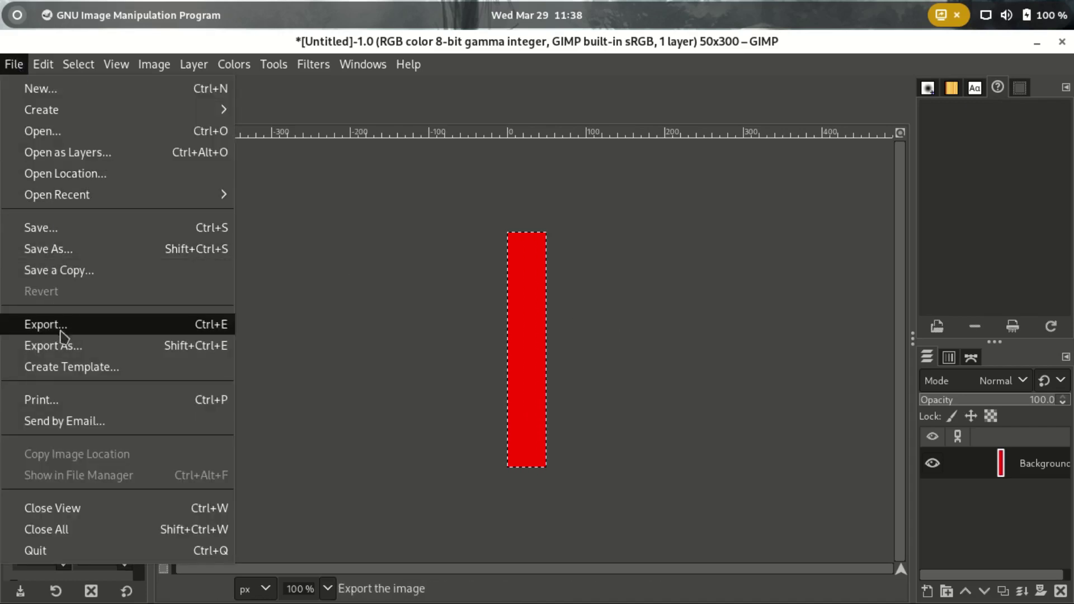
click(67, 350)
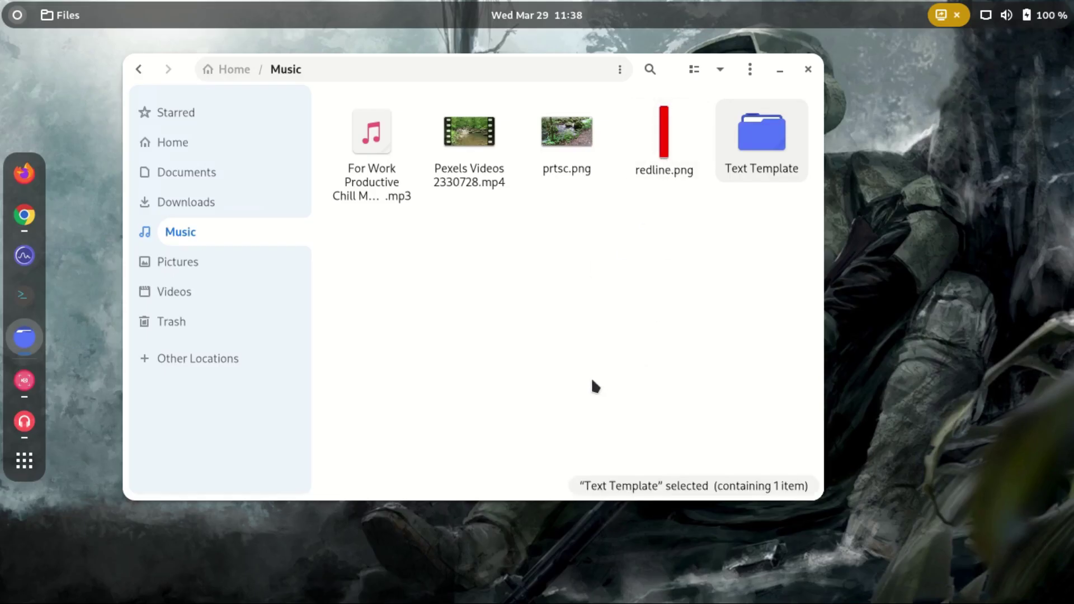
Rename redline.png to redline1.png
right_click(663, 165)
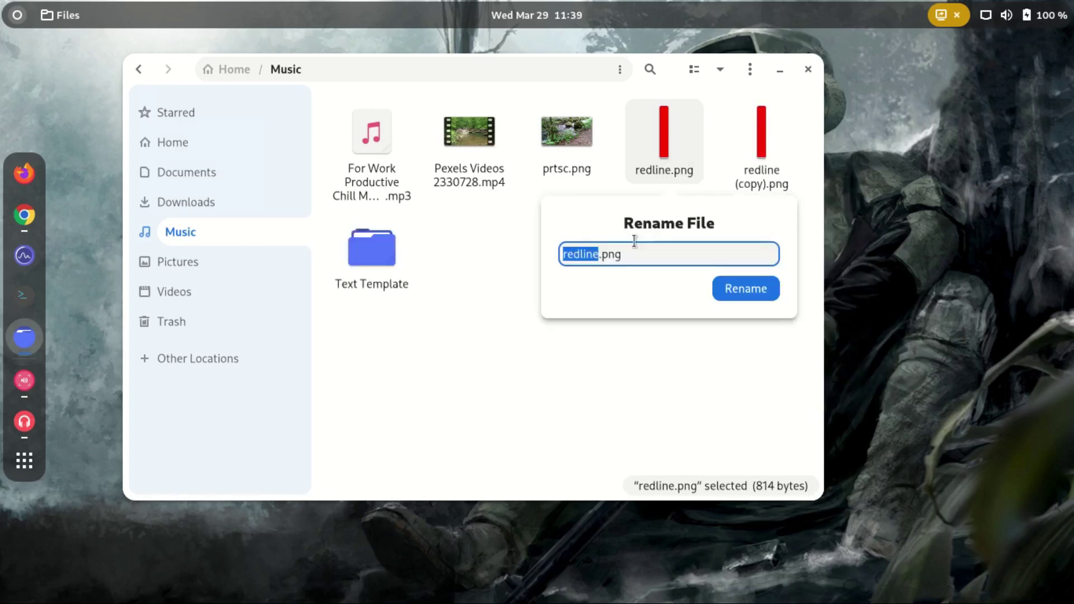
click(598, 256)
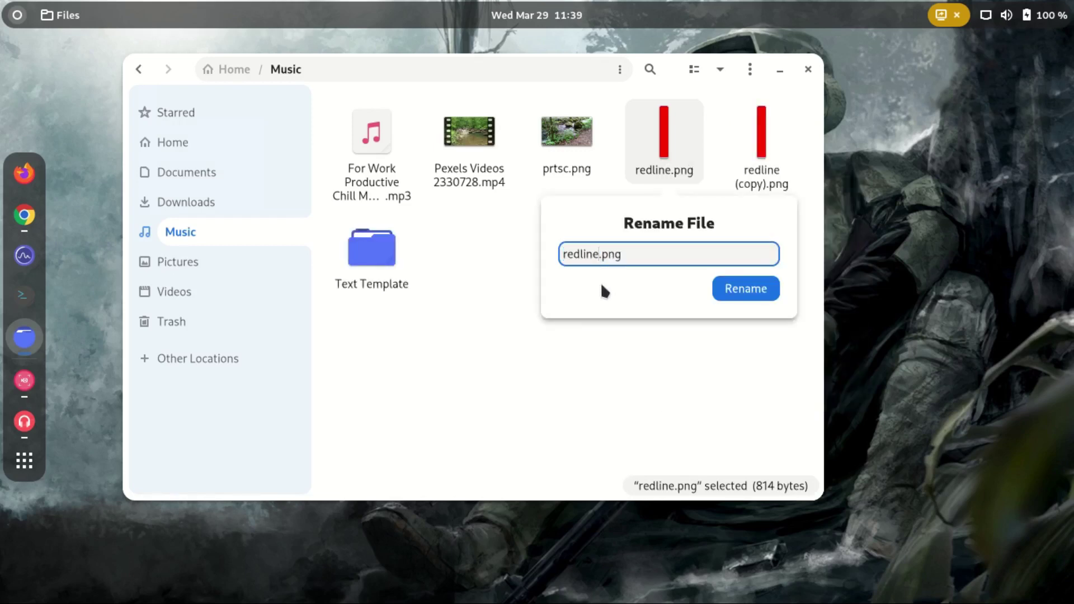
key(Return)
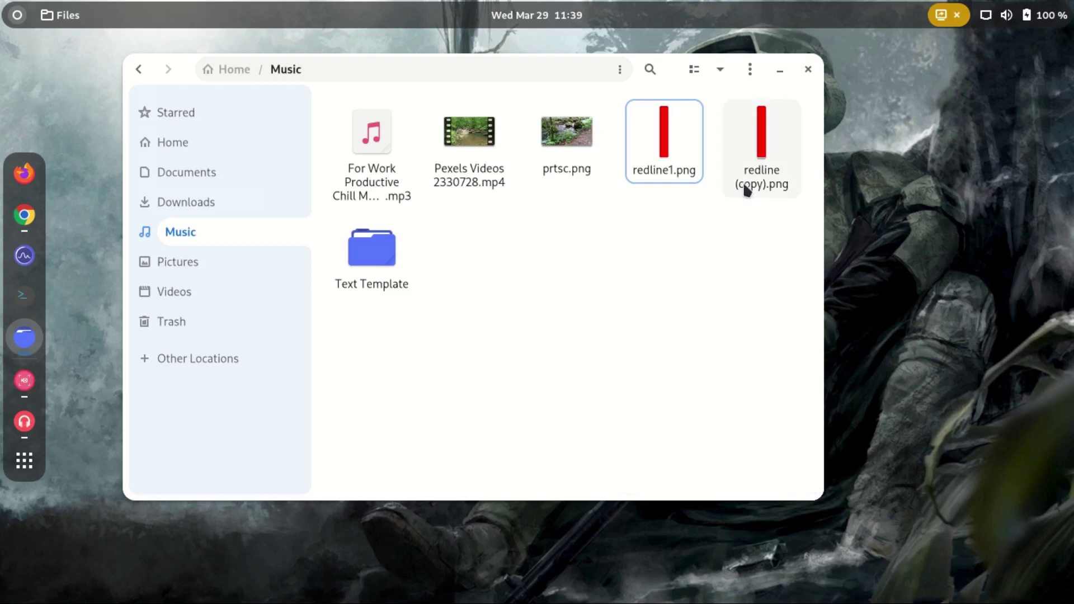
Rename redline (copy).png to redline2.png and minimise the Files window
right_click(748, 180)
click(781, 308)
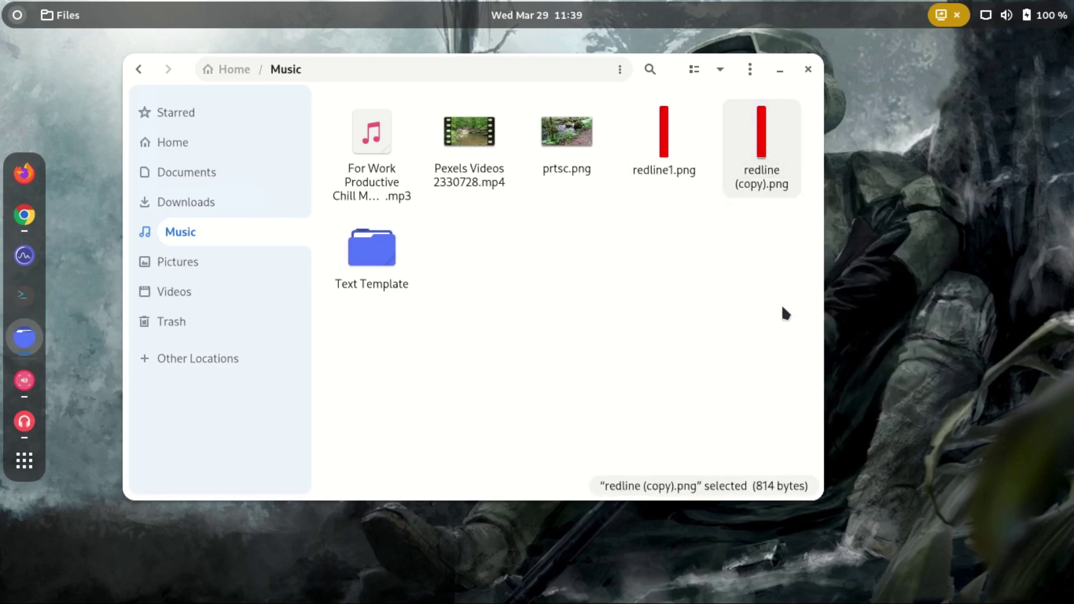
click(716, 271)
double_click(716, 271)
key(BackSpace)
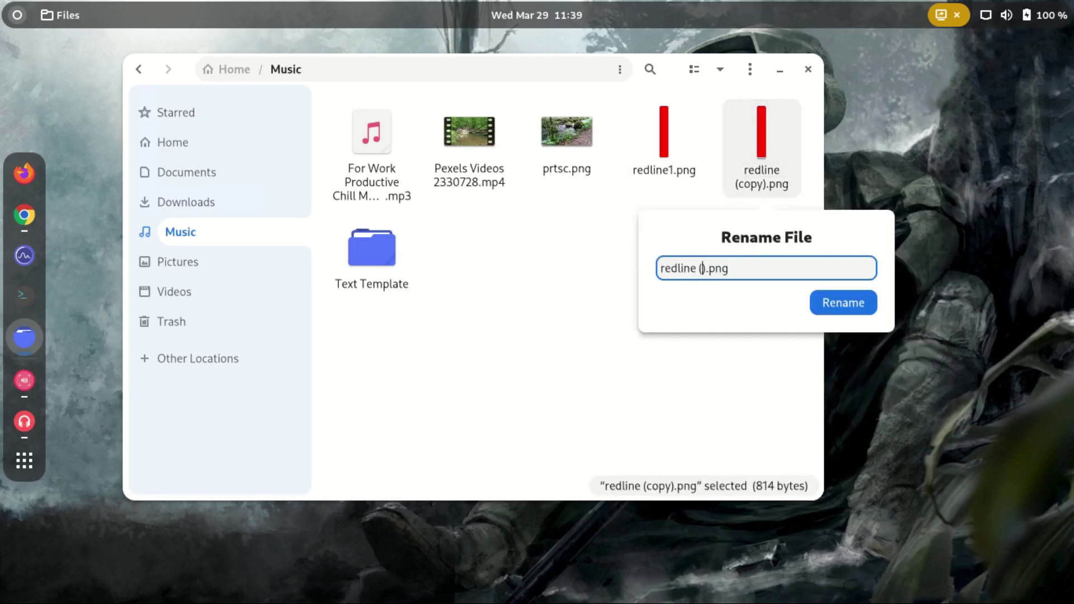
key(BackSpace)
key(Delete)
key(Return)
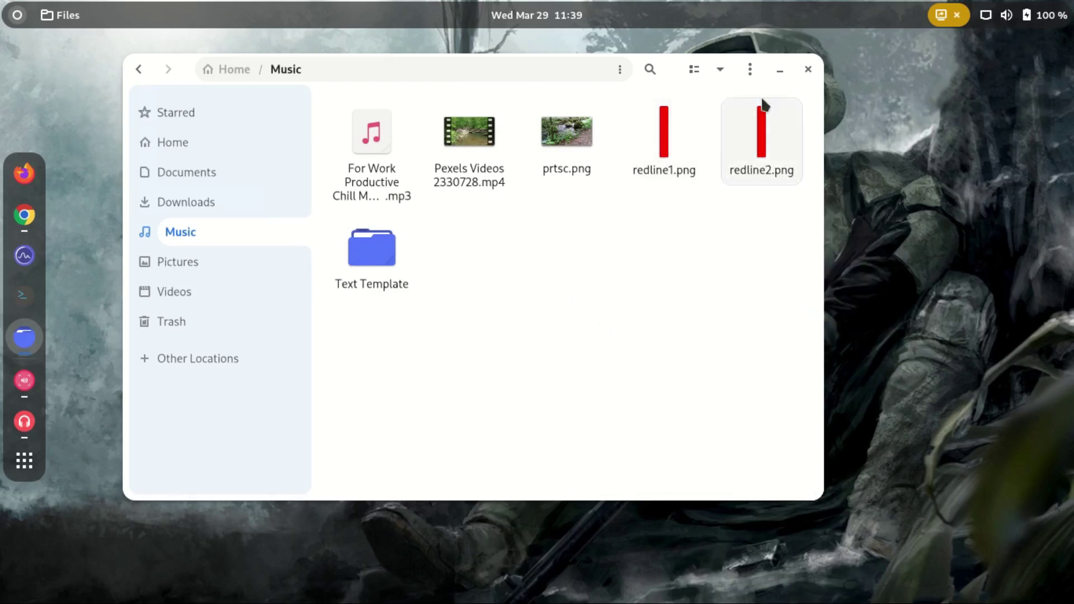
click(778, 70)
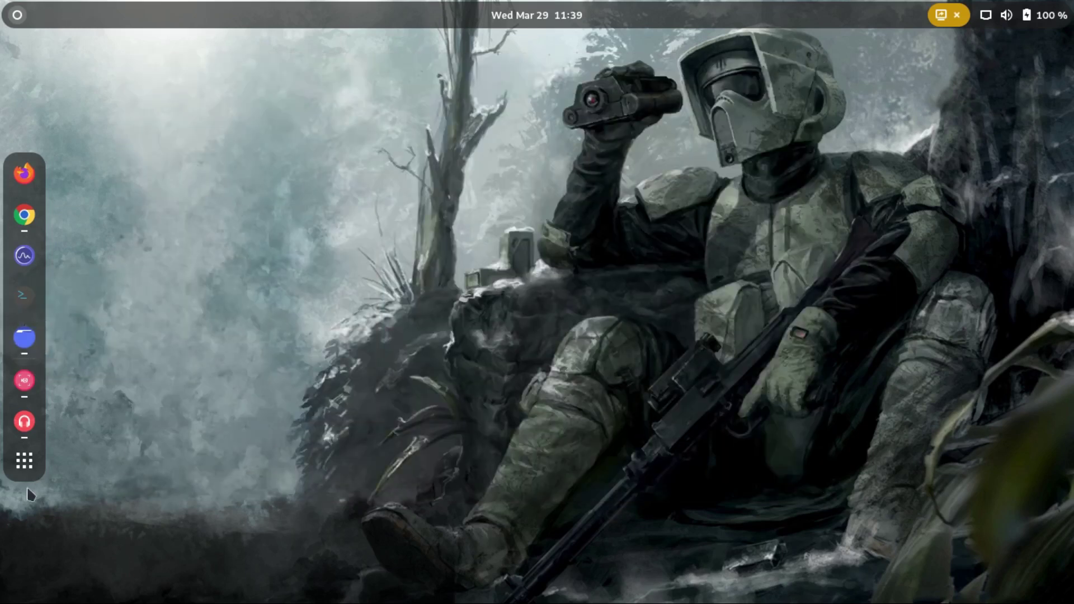
Search the application list for 'kden' and launch Kdenlive
click(24, 459)
text(kdem)
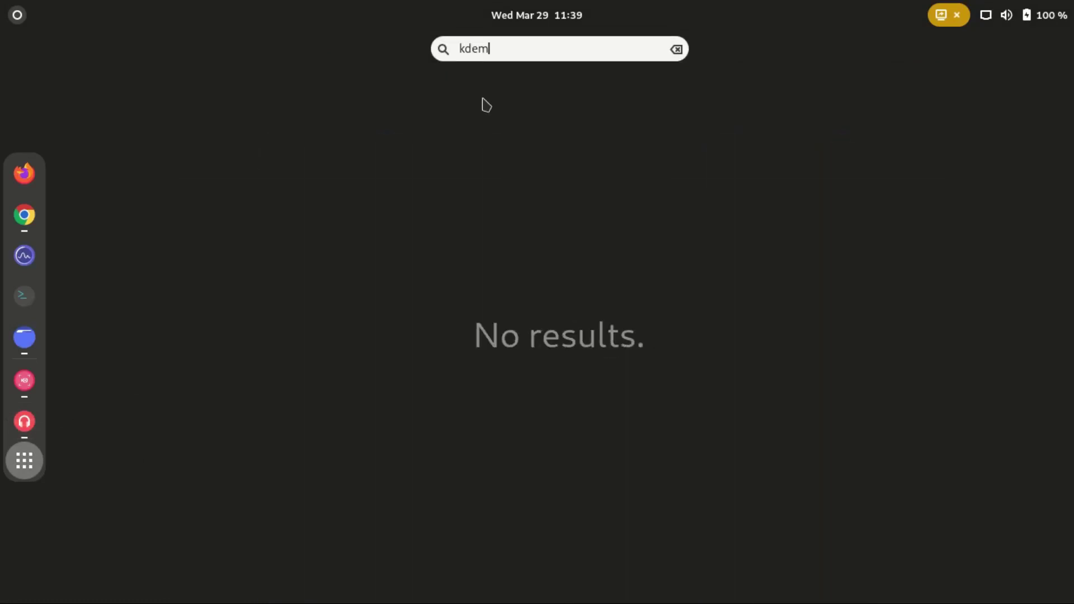
key(BackSpace)
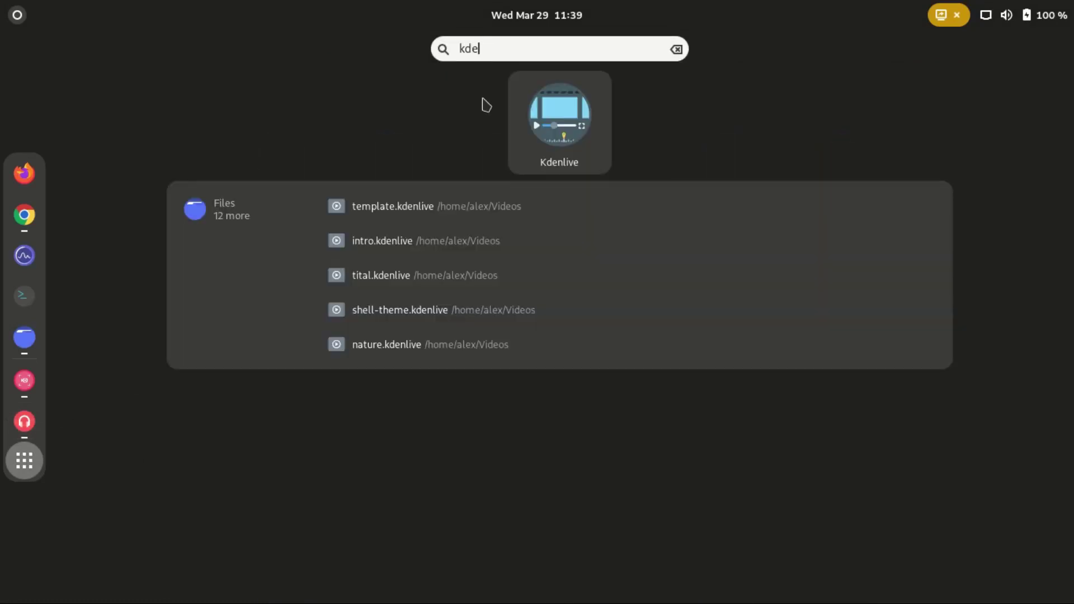
text(n)
key(Return)
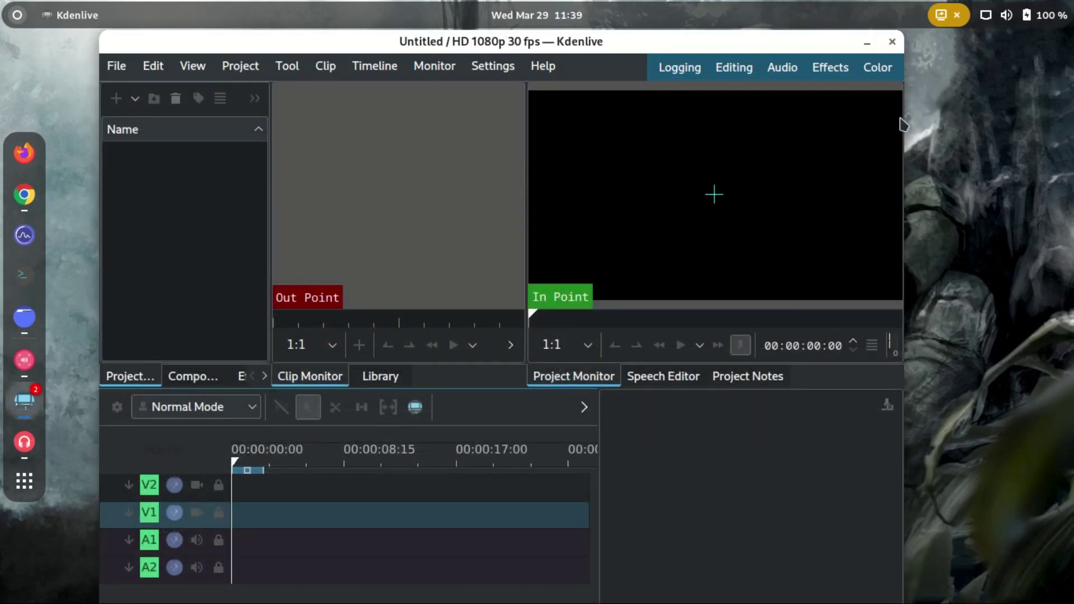
Stretch the Kdenlive window to full width and import redline1.png and redline2.png from Music
drag(905, 120, 1069, 120)
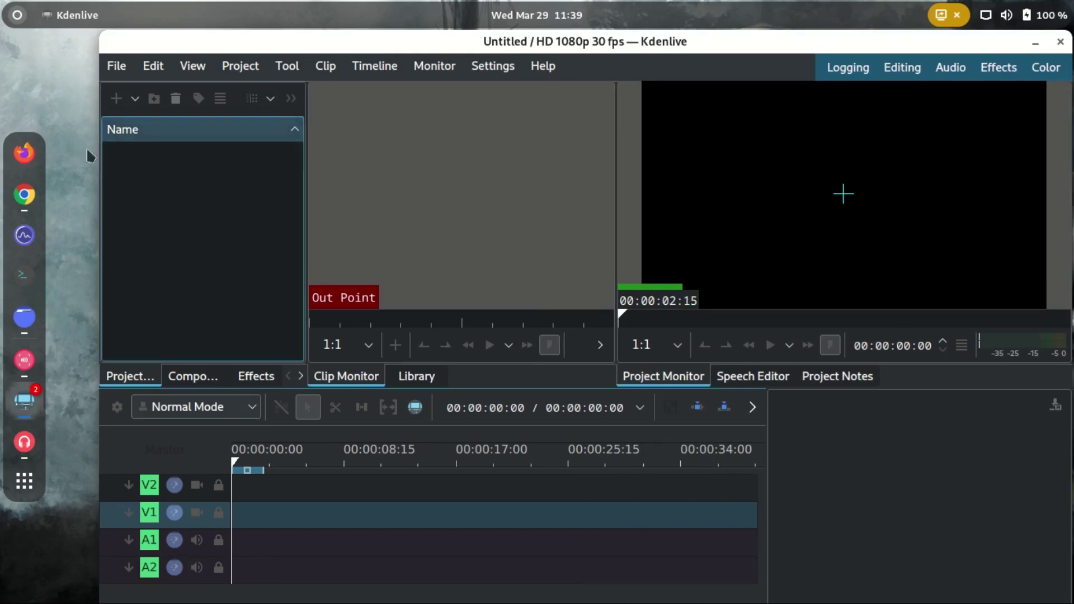
drag(101, 173, 2, 168)
click(18, 98)
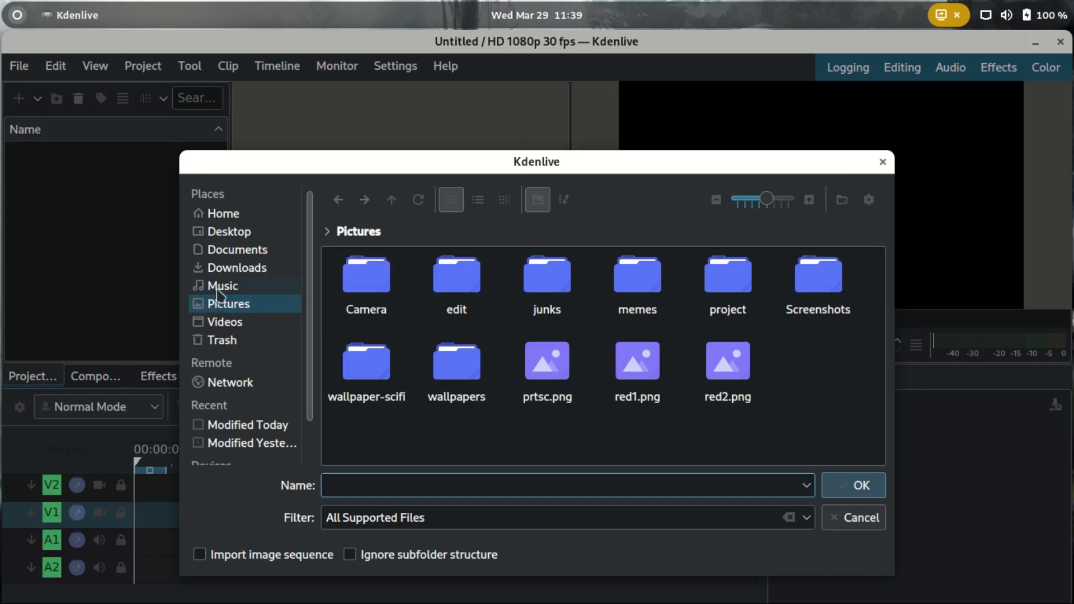
click(218, 288)
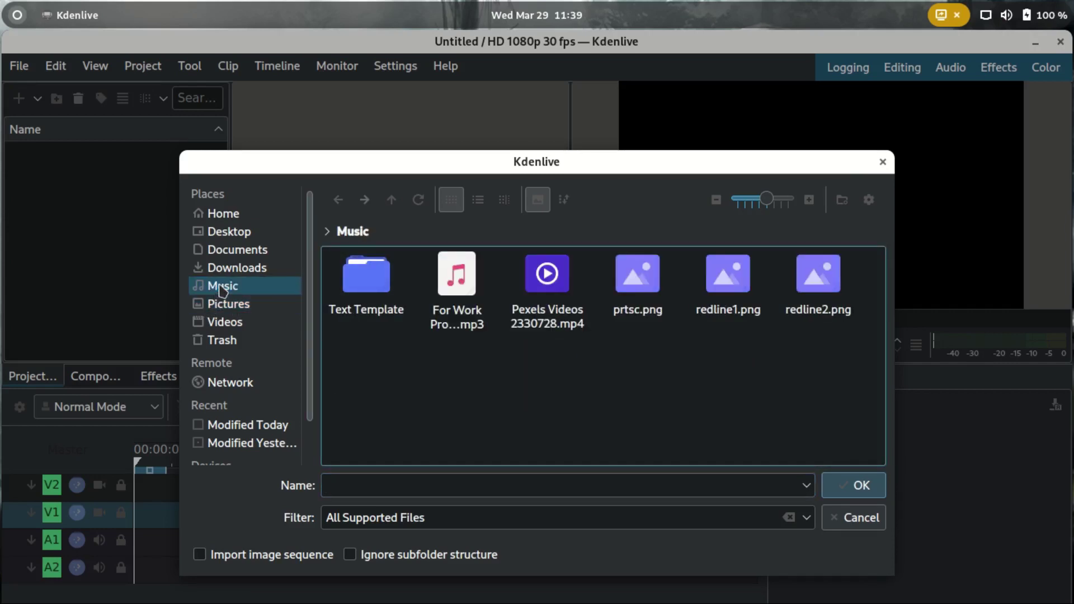
click(741, 310)
ctrl+click(820, 306)
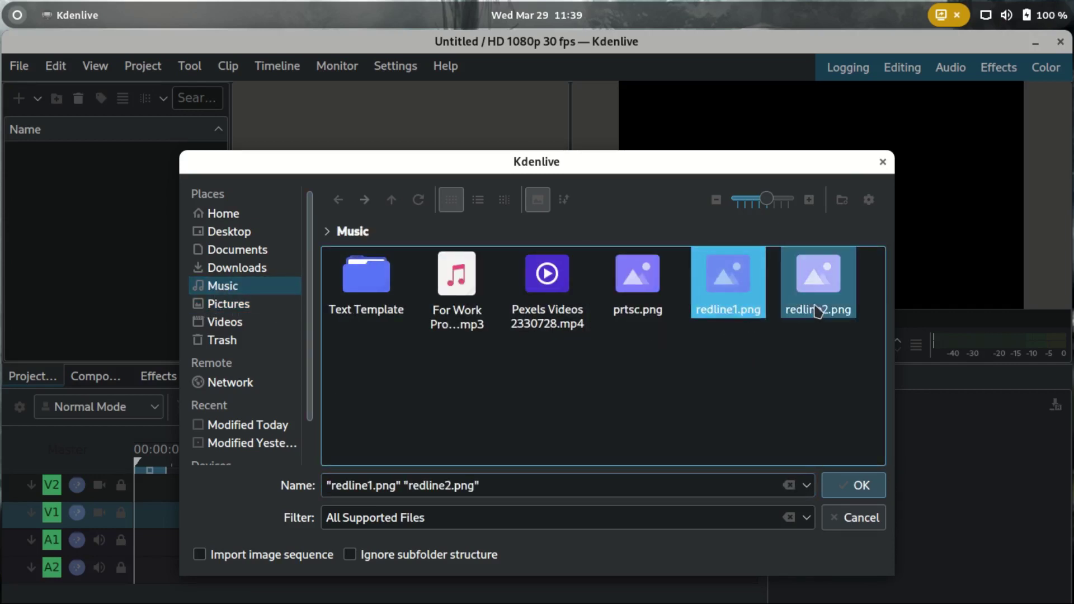
click(862, 486)
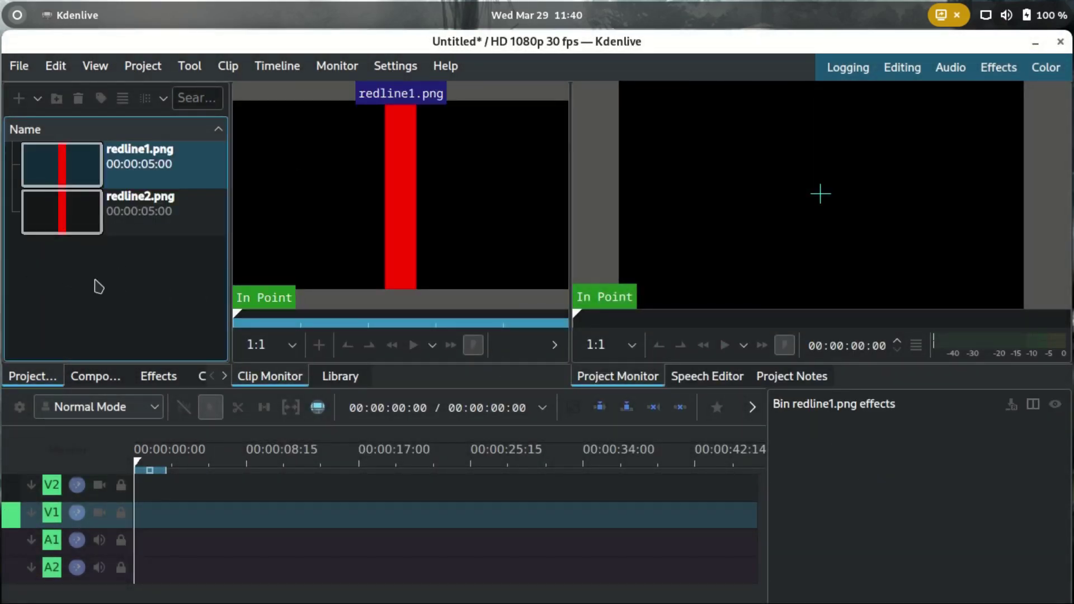
click(106, 296)
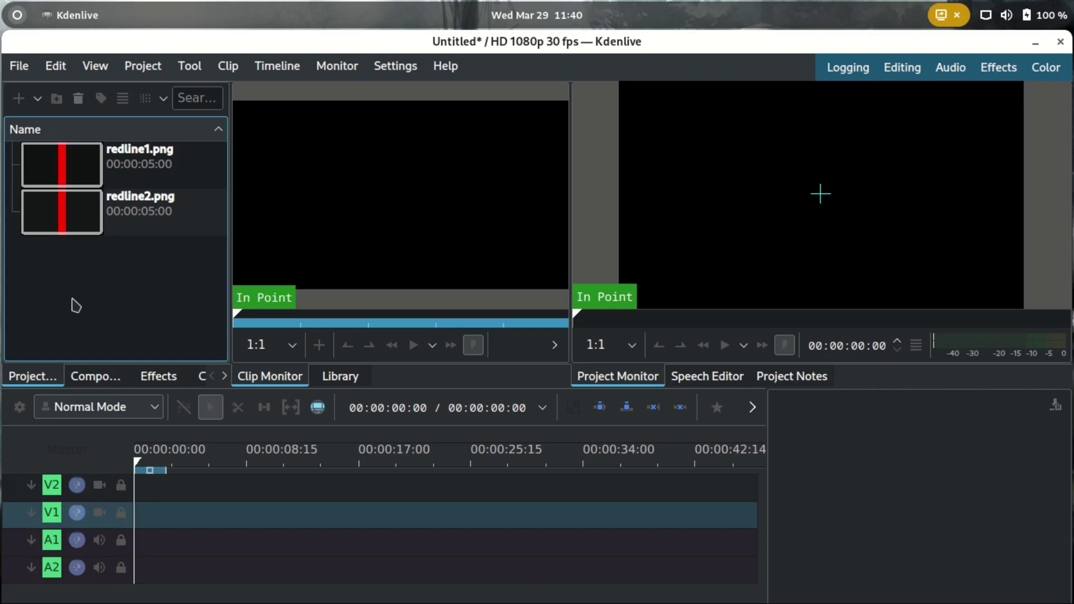
right_click(47, 281)
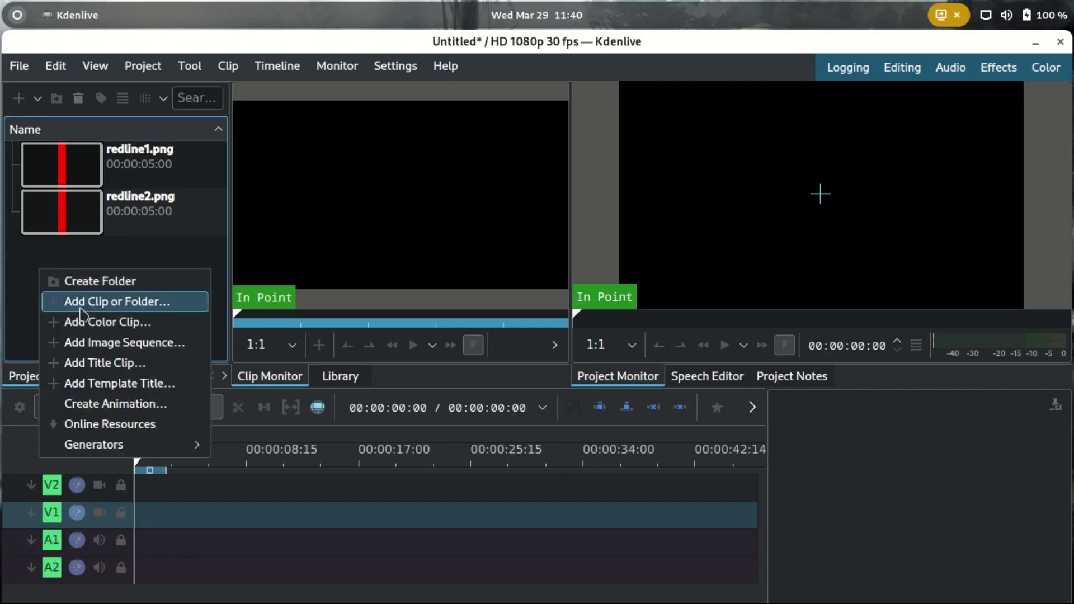
Create a title reading 'Welcome to' / 'Planet Earth' on two lines, centred horizontally
click(103, 367)
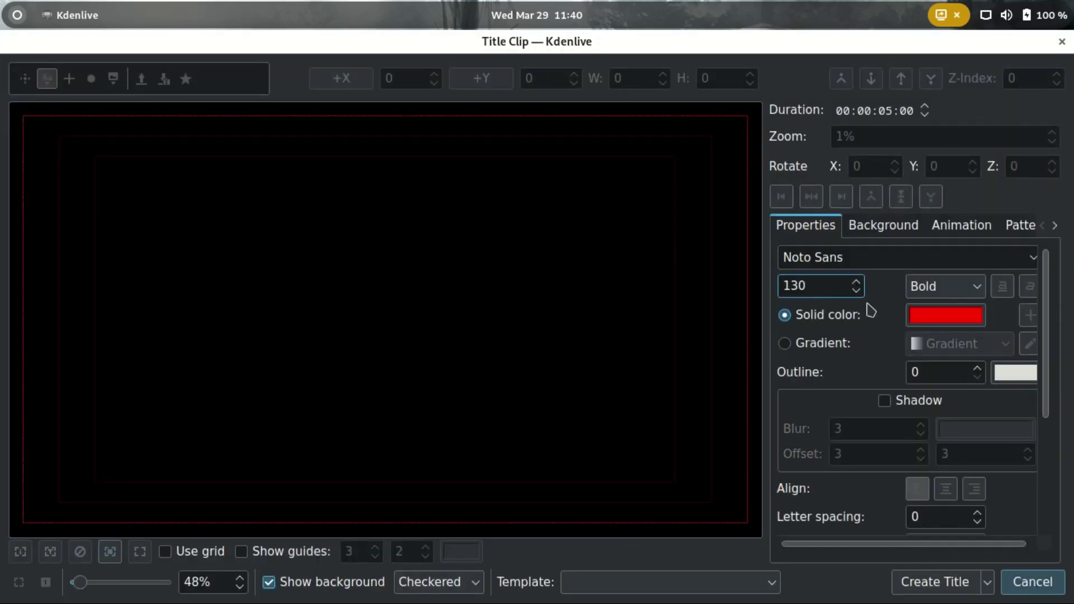
click(194, 275)
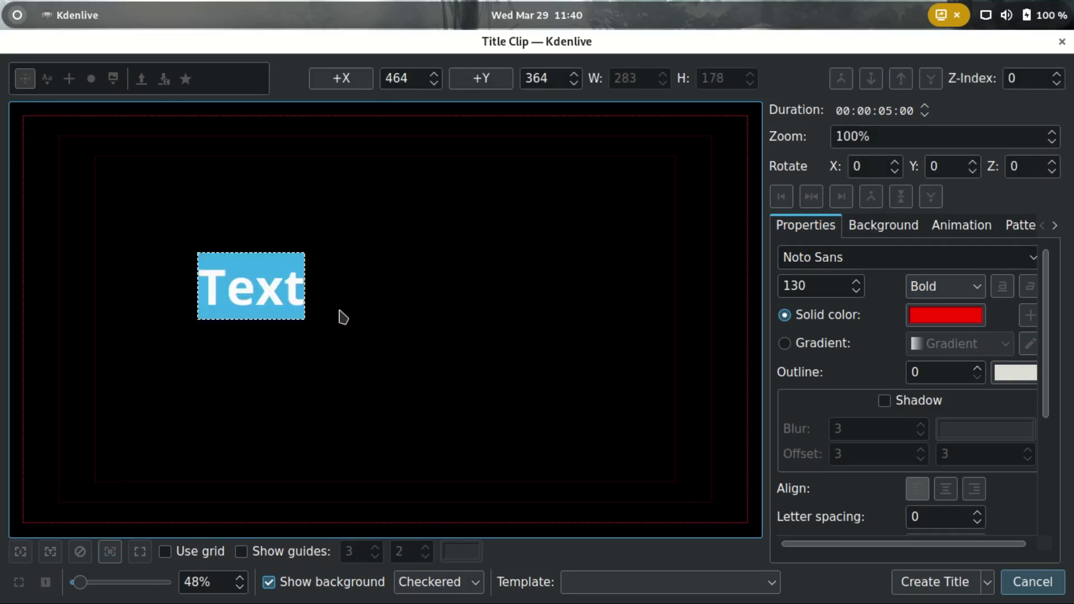
text(Welcome to)
key(Return)
text(Pla)
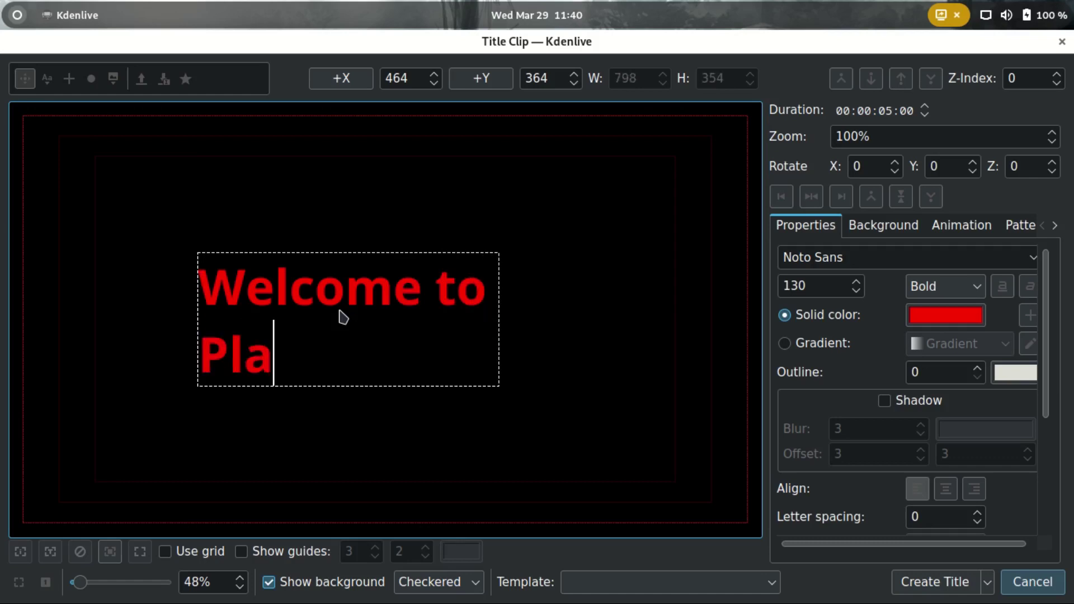
text(net Earth)
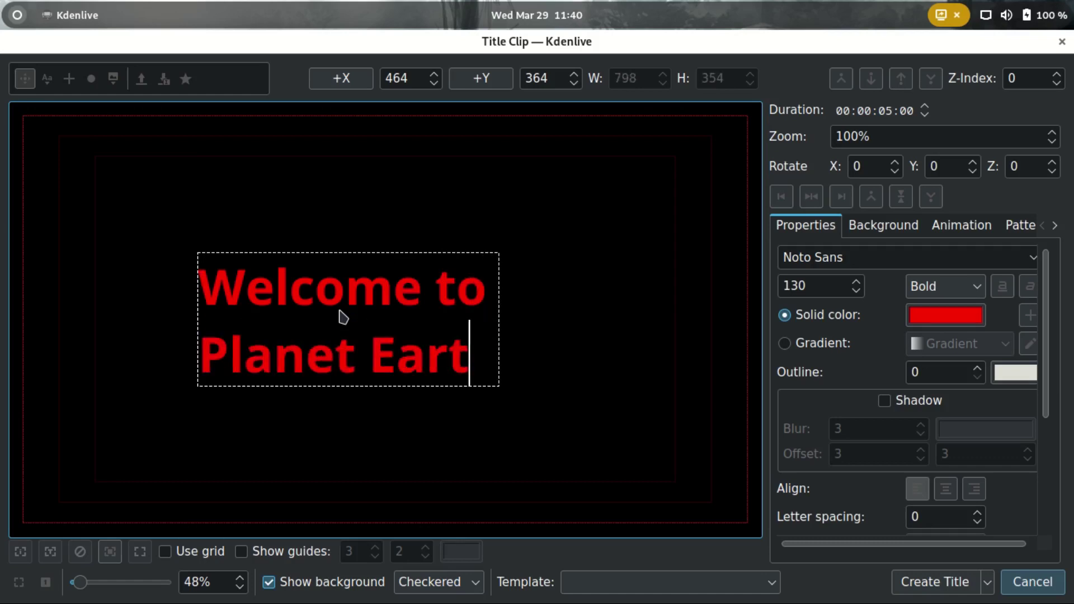
click(617, 278)
mouse_move(341, 345)
mouse_down()
mouse_move(360, 353)
mouse_move(348, 332)
mouse_up()
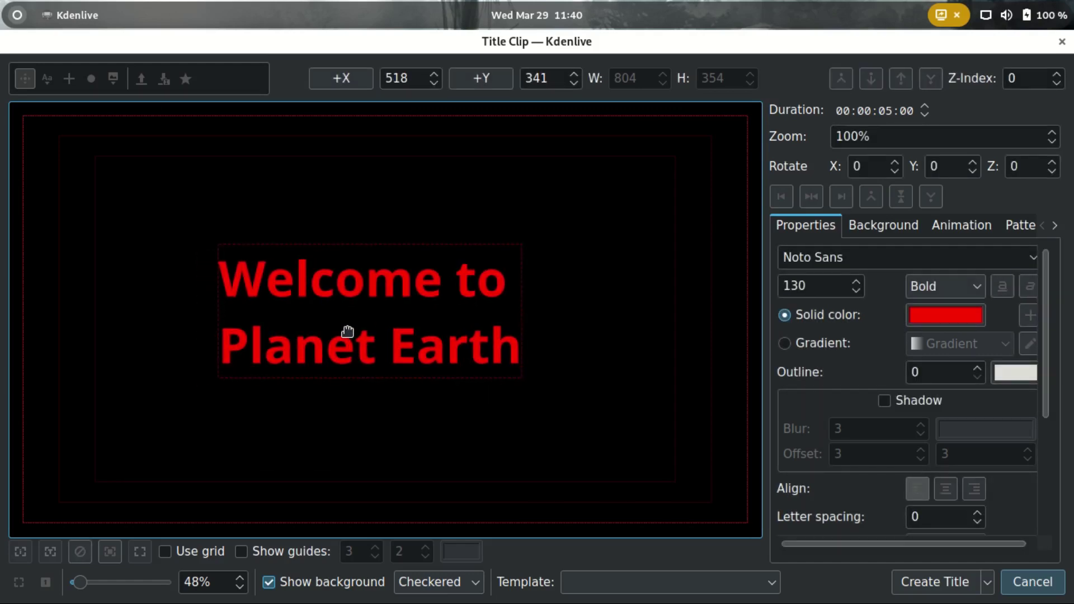
click(811, 196)
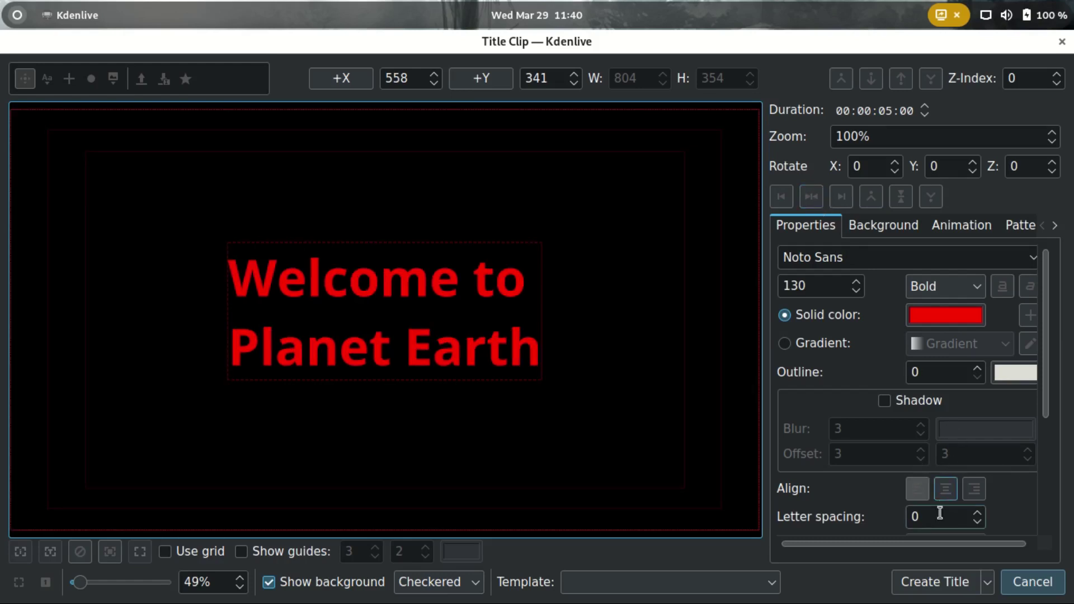
Turn on a drop shadow for the title text
scroll(1051, 414, down, 4)
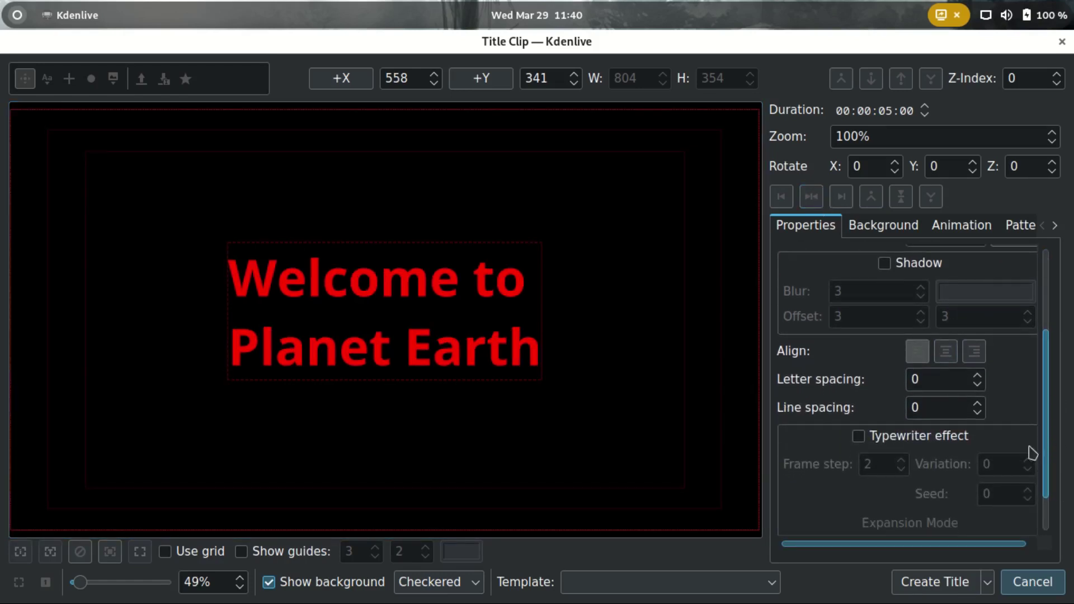
click(884, 263)
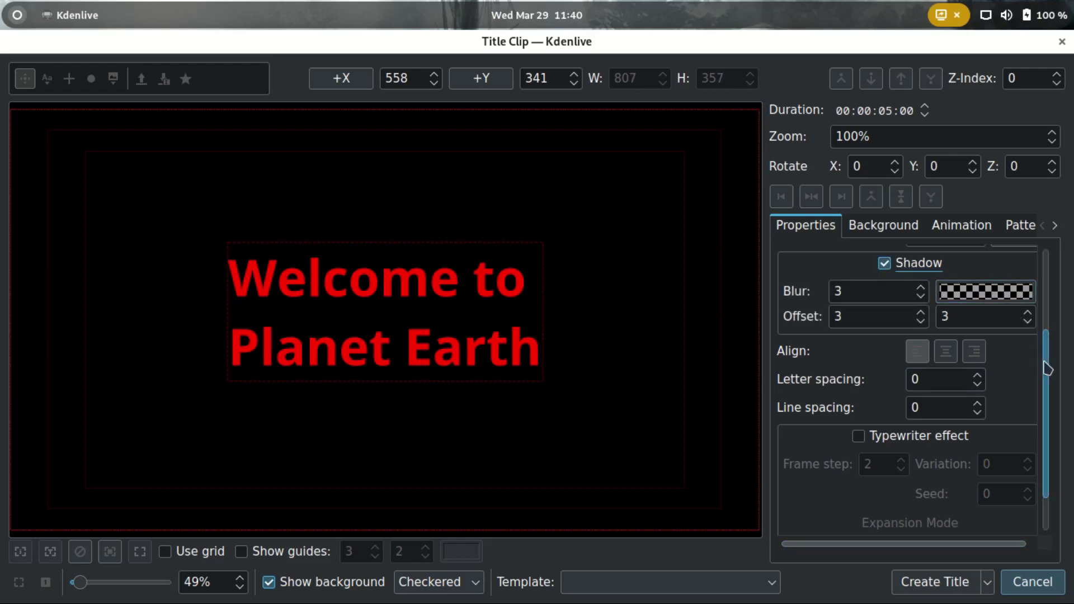
drag(1049, 370, 1048, 350)
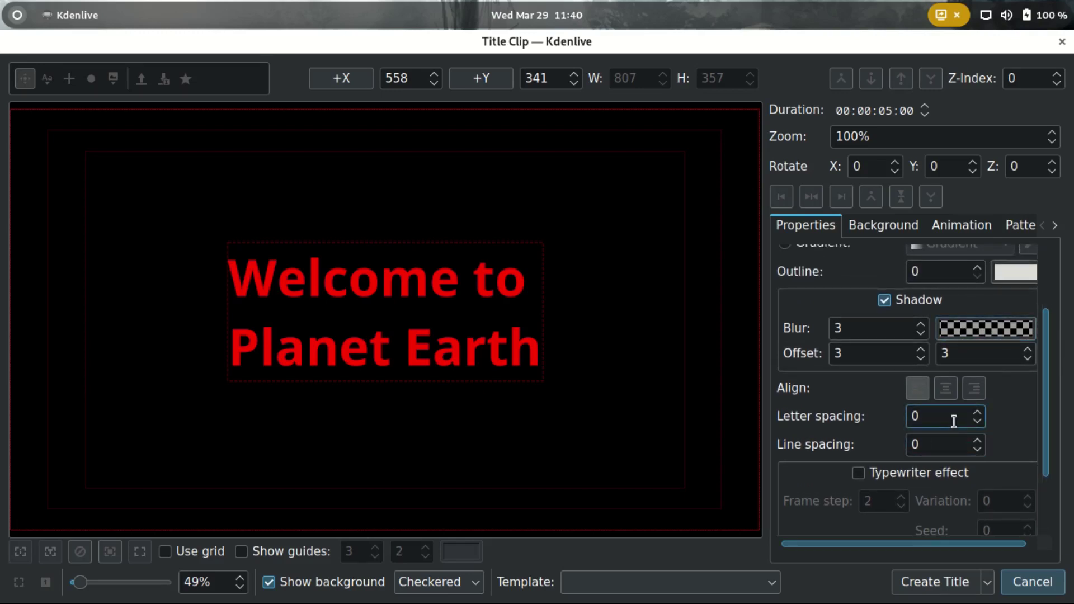
scroll(943, 414, down, 2)
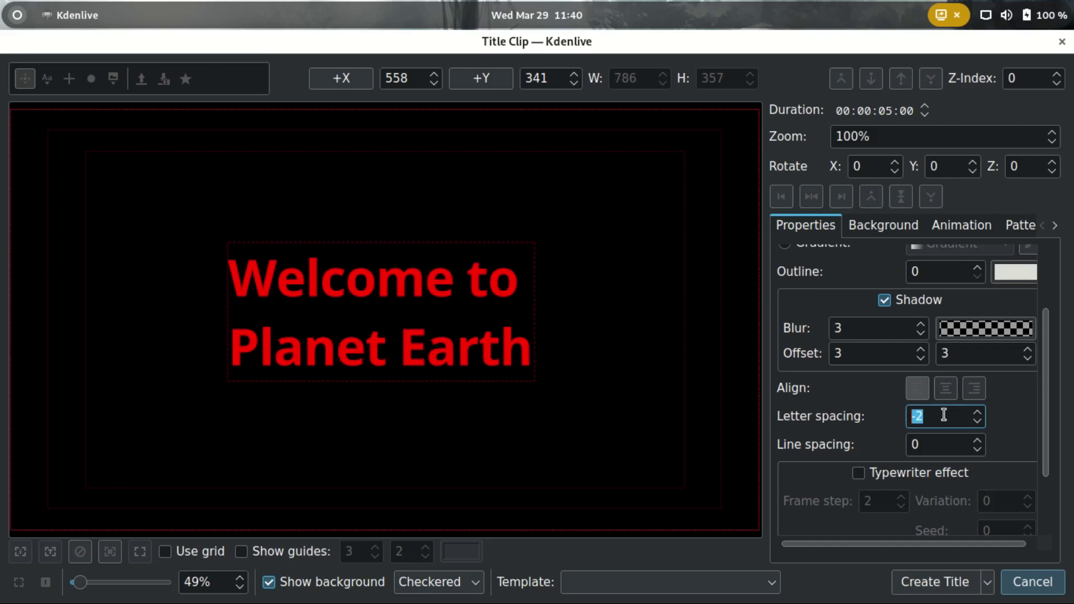
scroll(944, 415, up, 2)
Set the title's line spacing to -50 and create the title clip in the bin
click(931, 442)
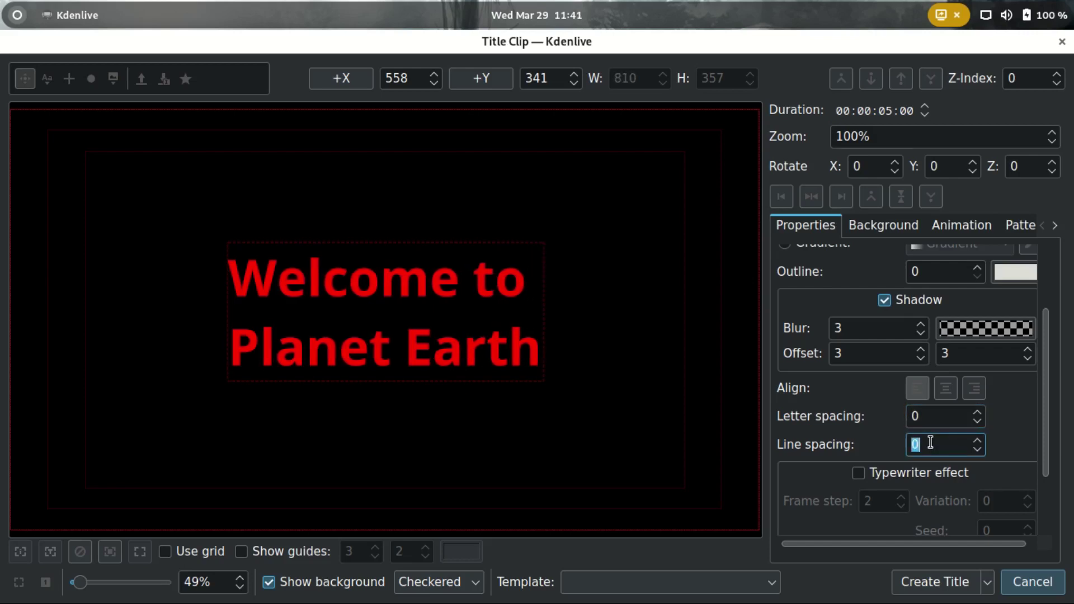
text(-50)
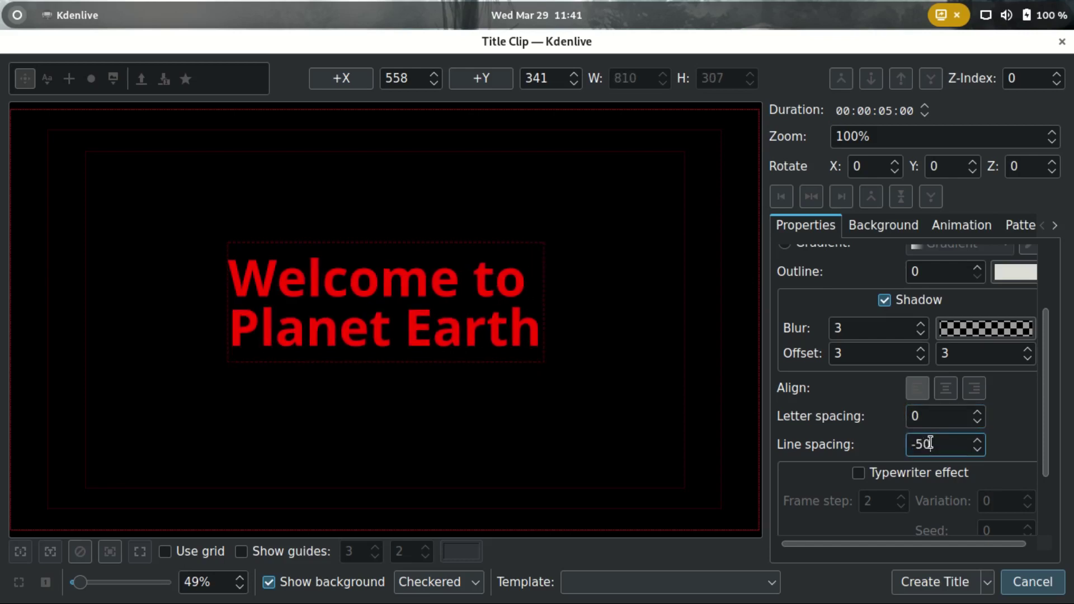
key(Return)
click(301, 268)
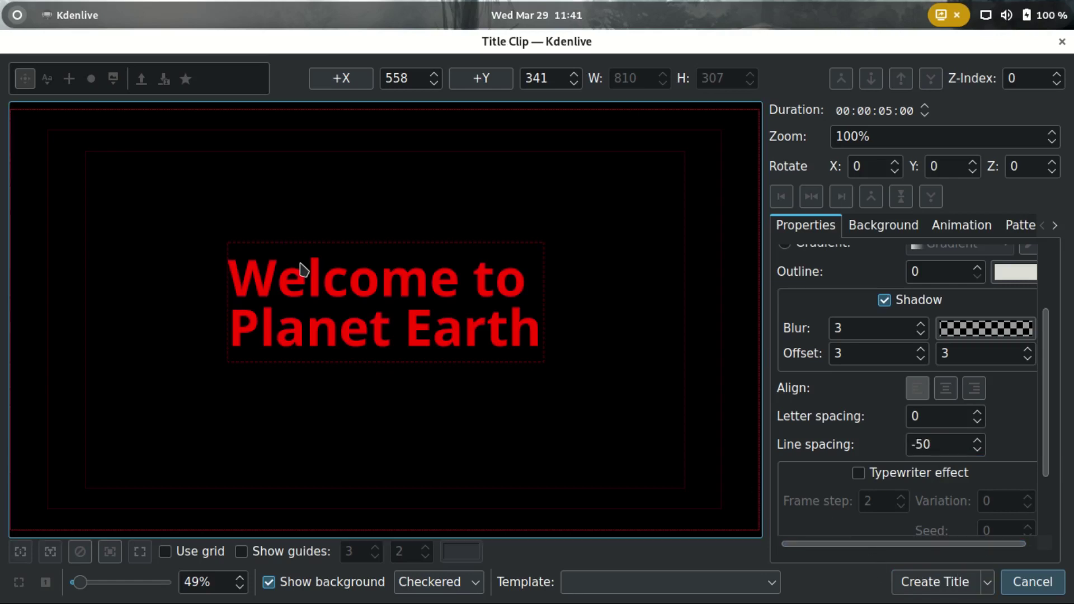
click(936, 581)
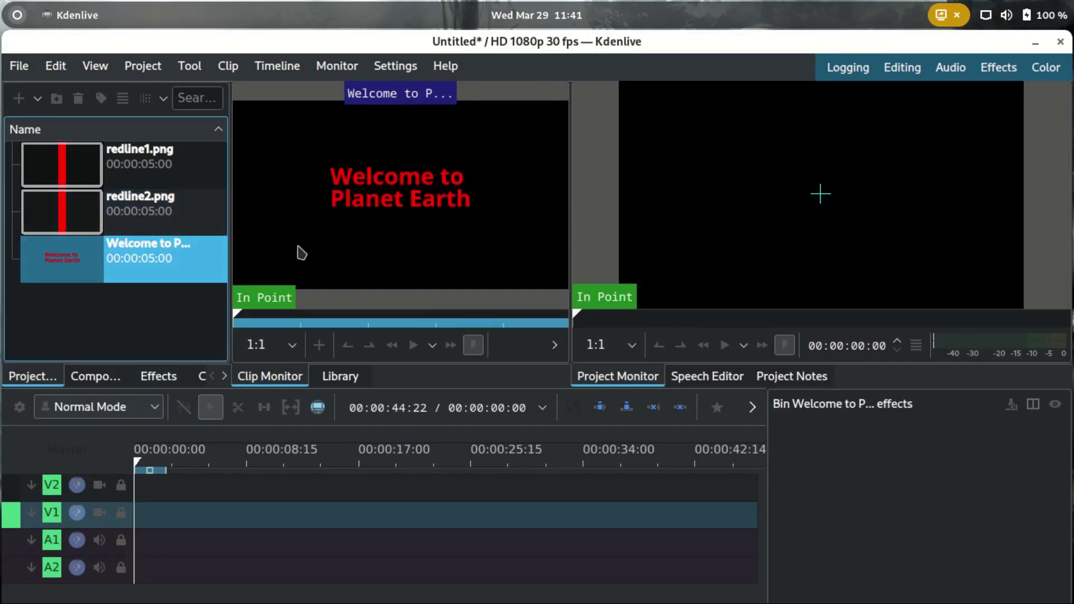
Place redline1.png on V1 and redline2.png on V2 at the start, lengthening them to about 7 seconds
drag(117, 182, 144, 512)
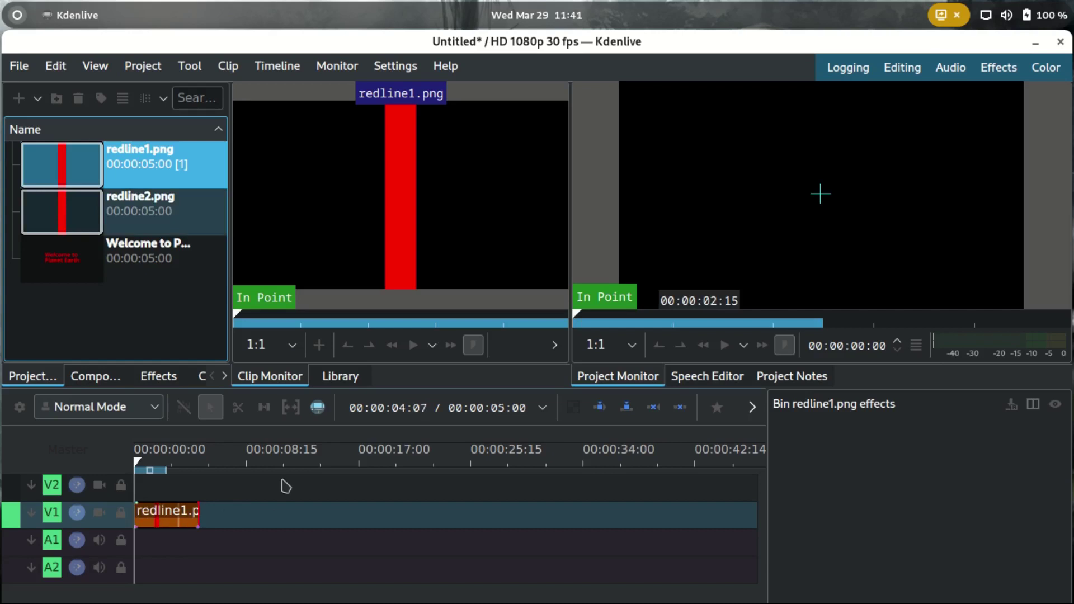
drag(129, 212, 147, 483)
click(225, 530)
drag(225, 532, 293, 541)
drag(293, 476, 225, 514)
click(220, 470)
Prepare to insert 2 new video tracks from the V1 track options
right_click(11, 497)
click(48, 511)
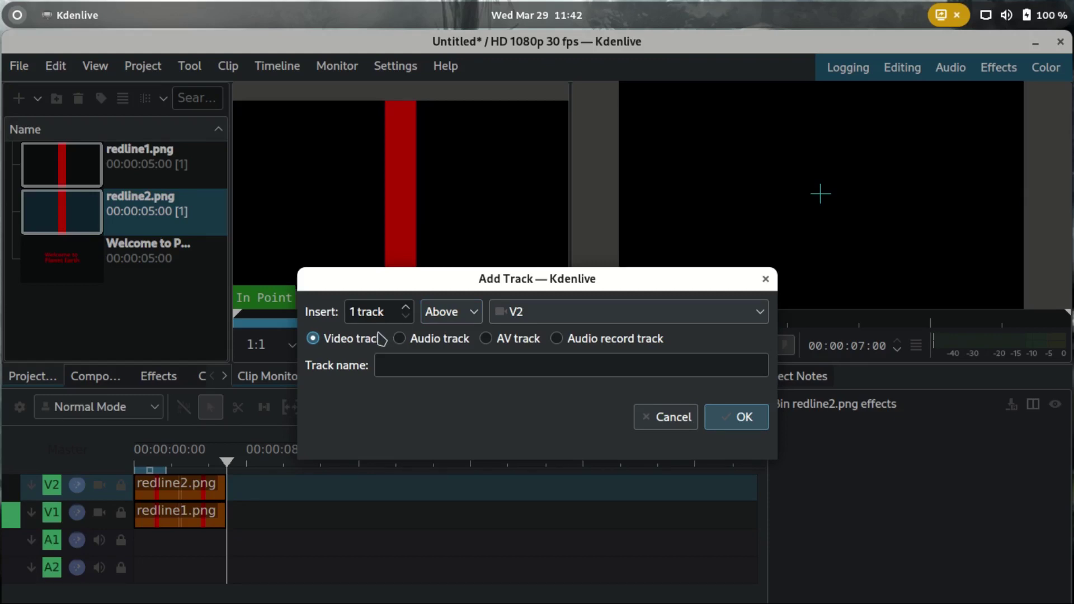
click(406, 307)
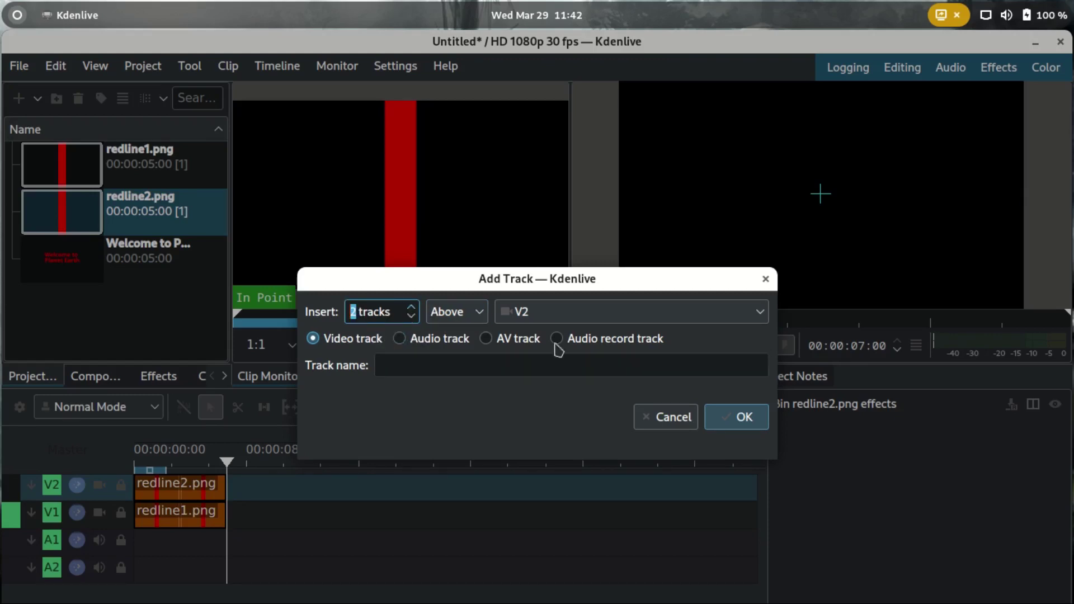
Add the 2 tracks, move redline2.png up to V3, and place the title clip on V4
click(727, 423)
click(169, 539)
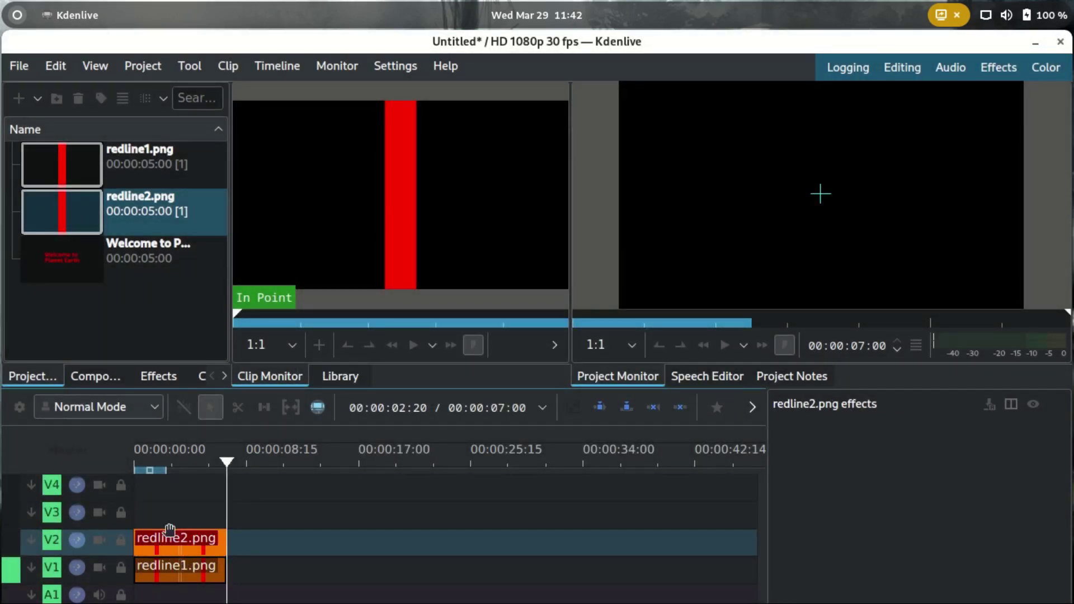
drag(169, 539, 170, 512)
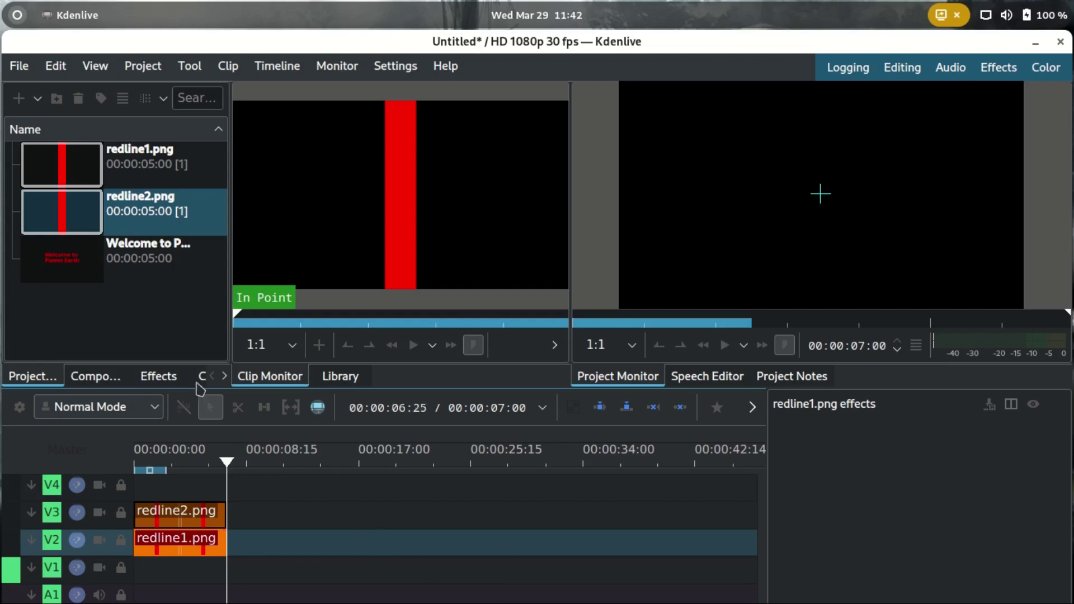
drag(129, 258, 225, 485)
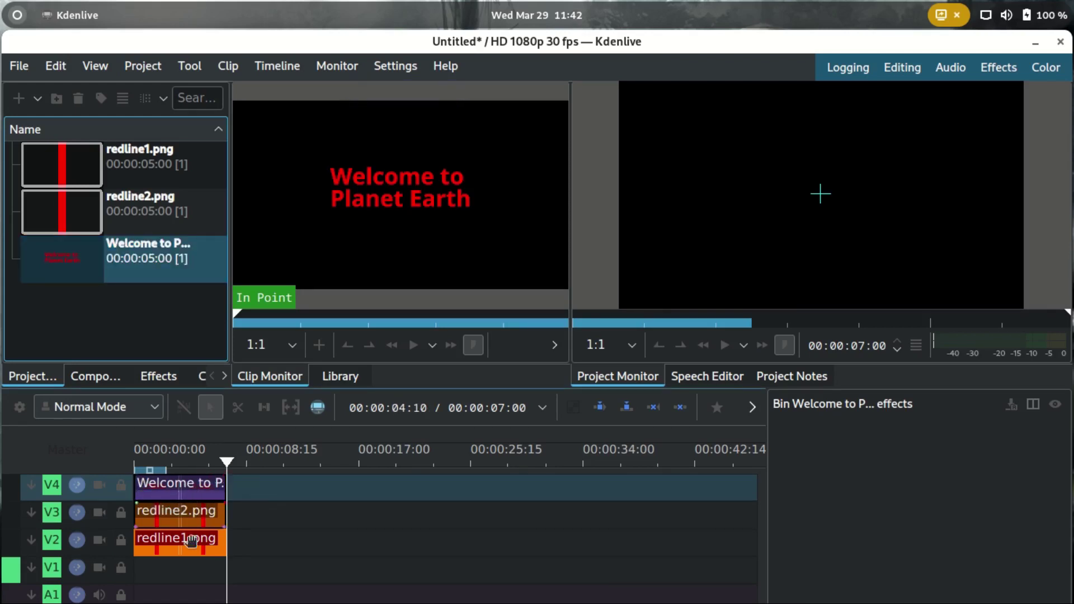
click(151, 456)
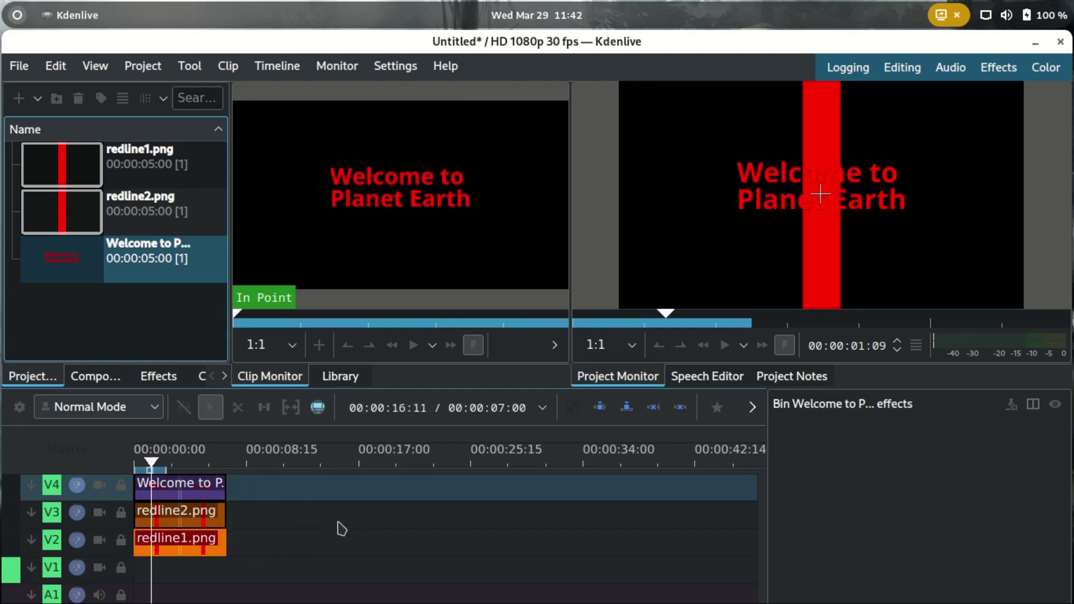
Add a Transform effect to the redline1.png clip on V2
click(174, 551)
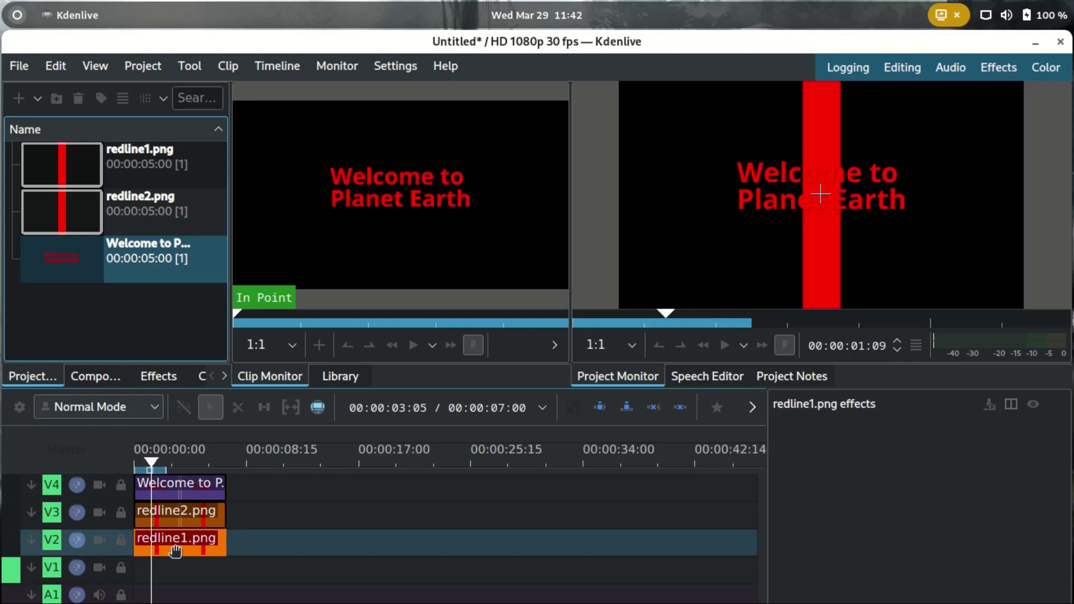
right_click(175, 550)
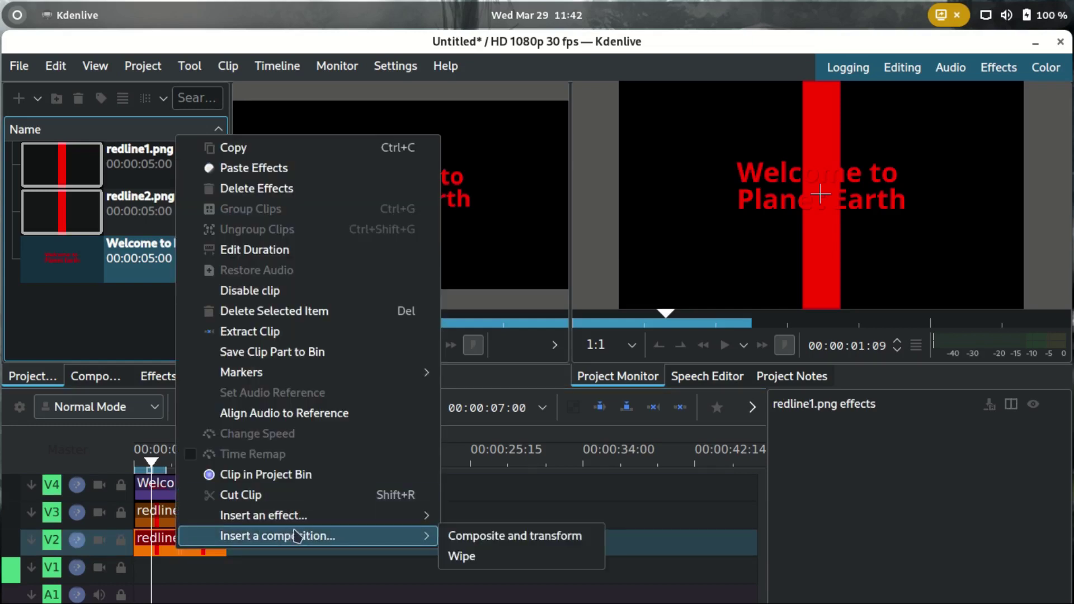
mouse_move(302, 521)
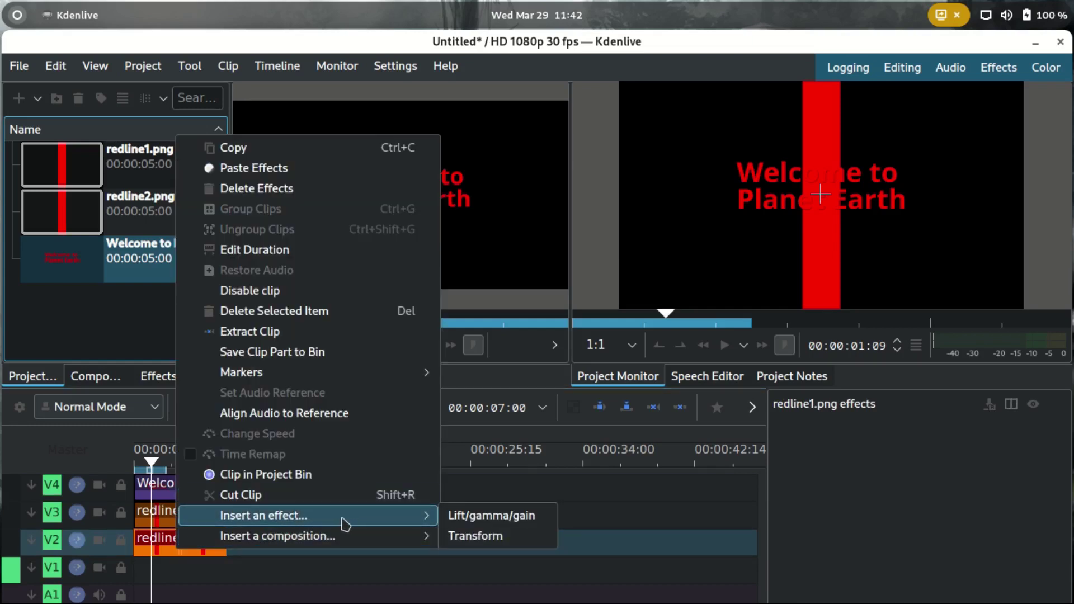
click(485, 538)
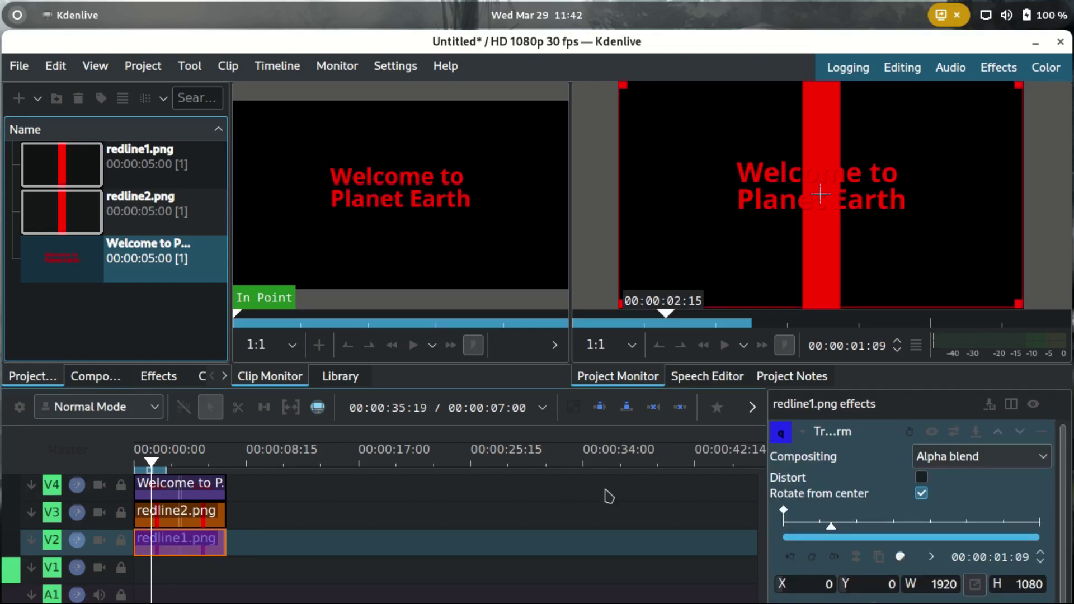
In the Effects workspace, size redline1 to W 50 and H 300 at its first keyframe
click(999, 67)
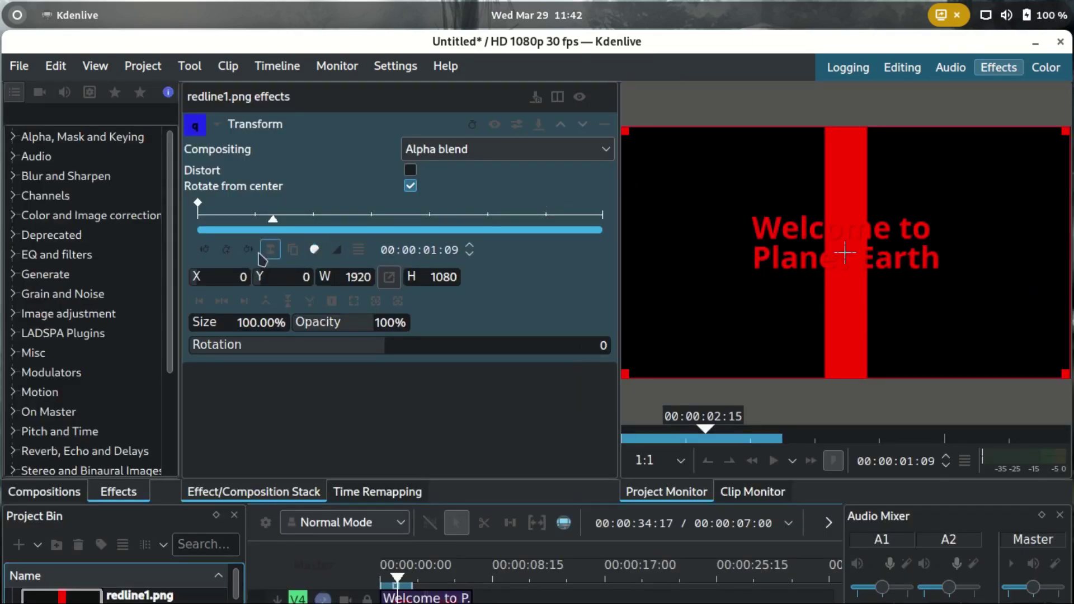
click(197, 203)
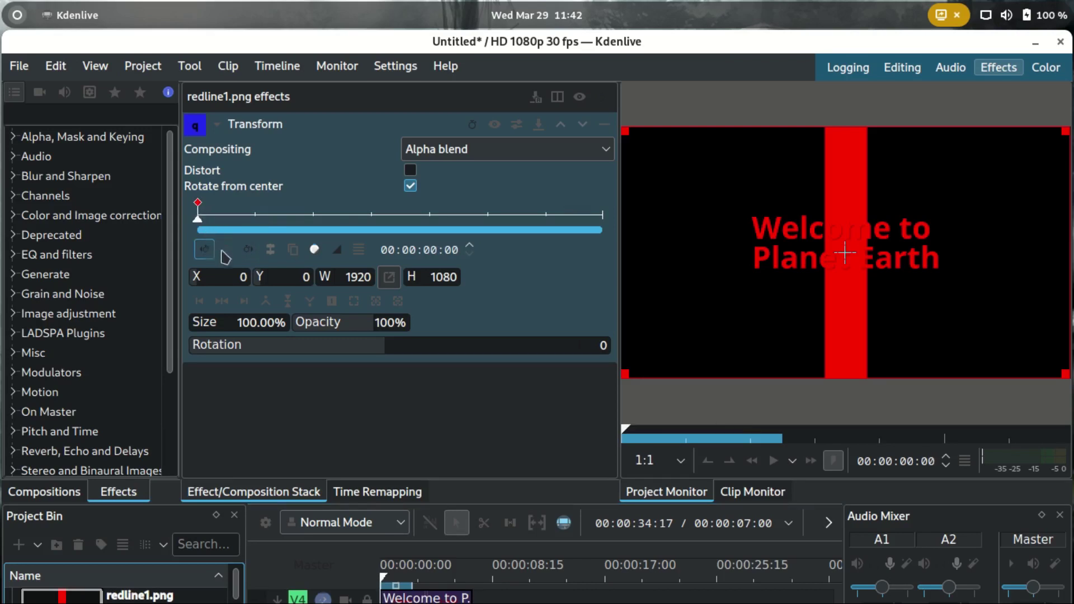
double_click(368, 277)
text(50)
click(434, 277)
drag(431, 277, 443, 277)
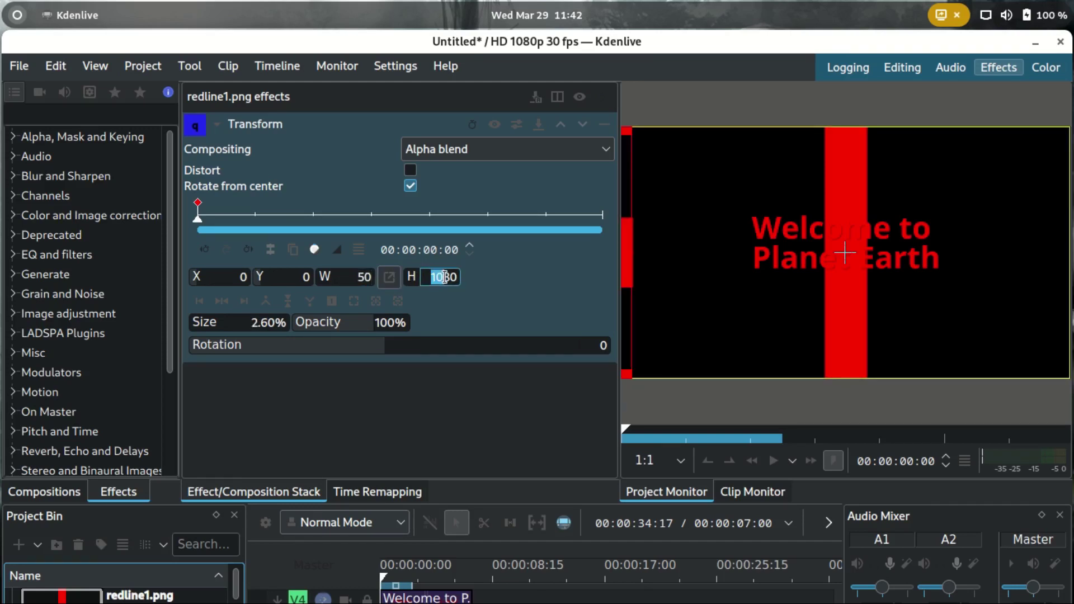
double_click(444, 278)
text(300)
key(Return)
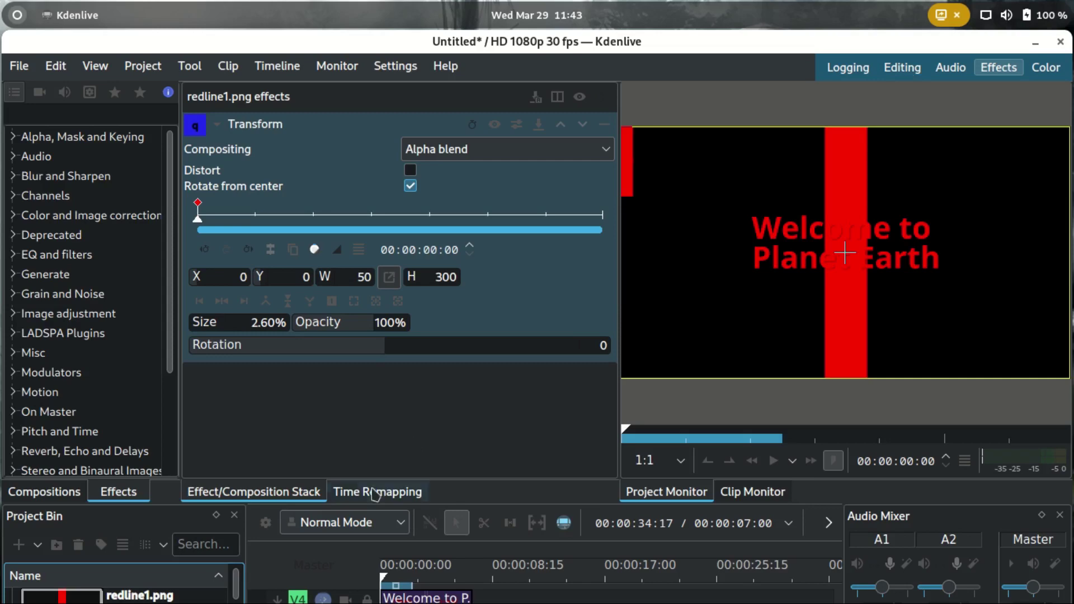
drag(447, 500, 450, 372)
Add a Transform effect to the redline2.png clip on V3
click(453, 507)
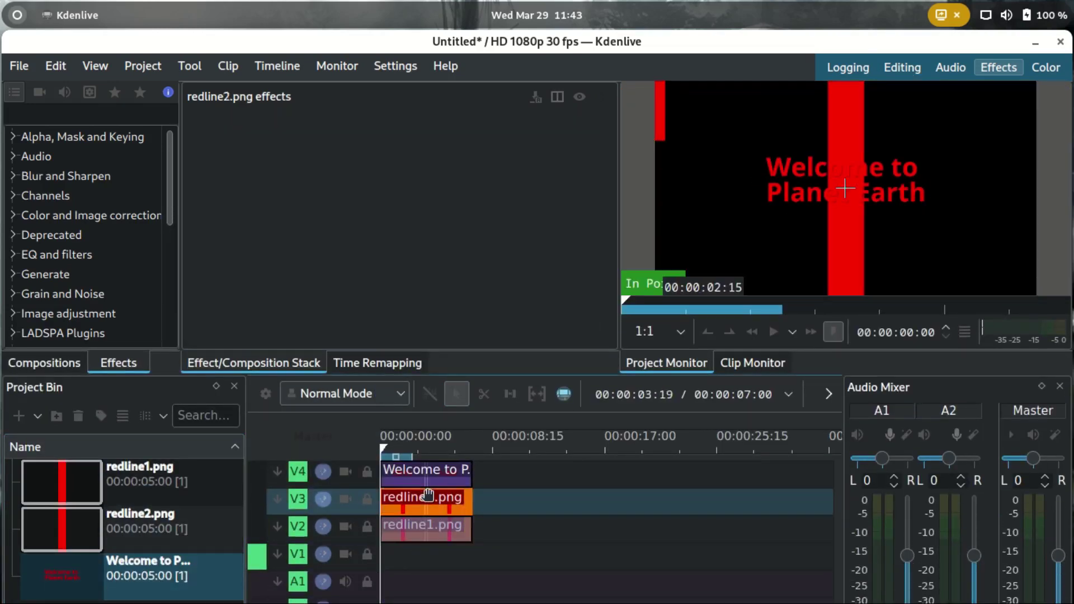
right_click(430, 510)
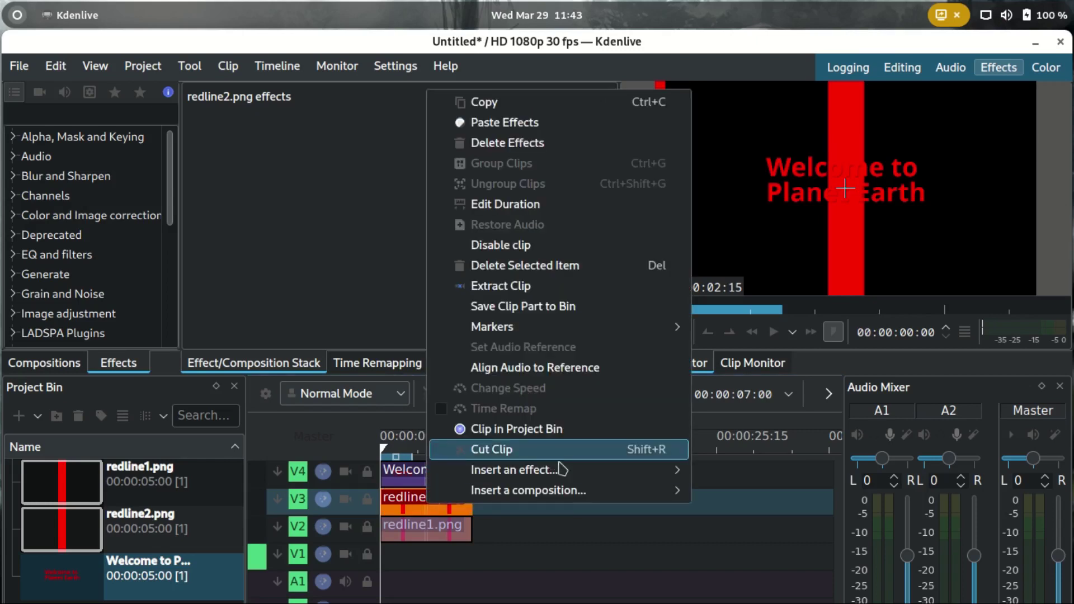
mouse_move(611, 469)
click(741, 495)
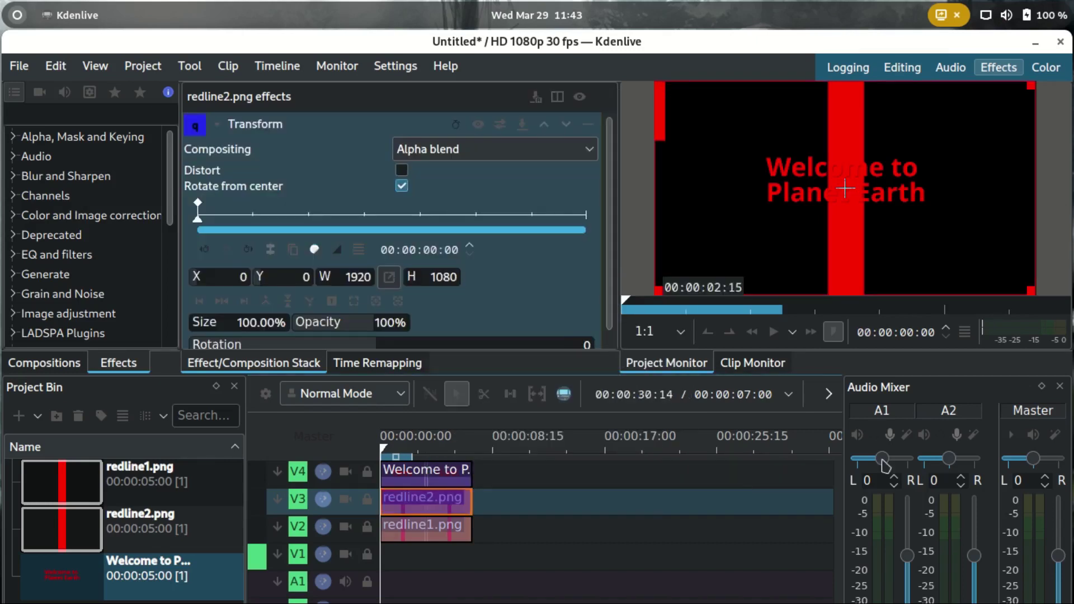
Set redline2's first Transform keyframe to W 50 and H 300
click(198, 204)
click(358, 276)
text(50)
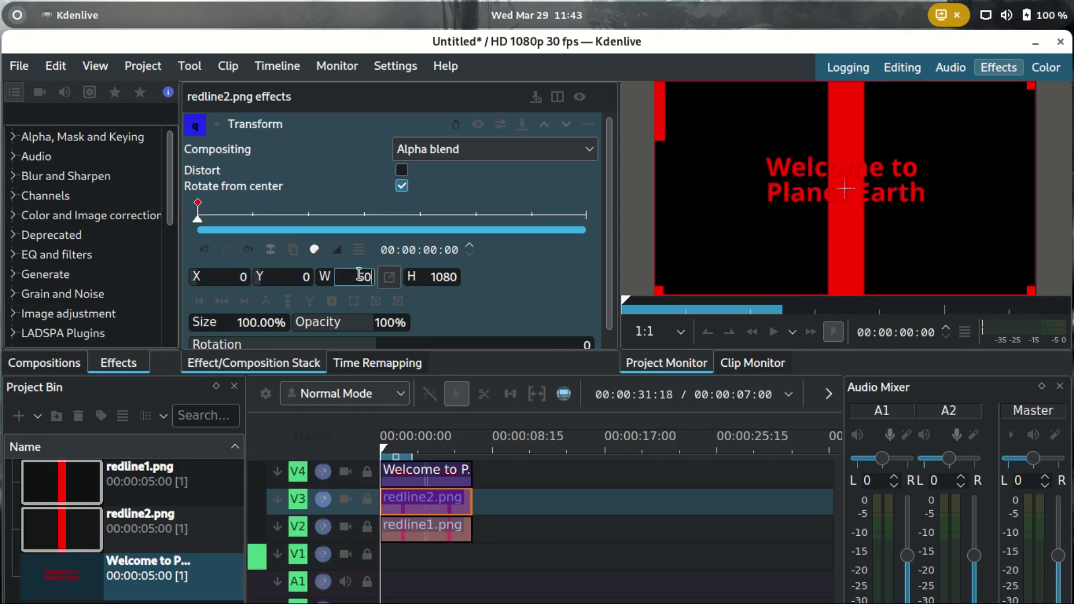
click(451, 276)
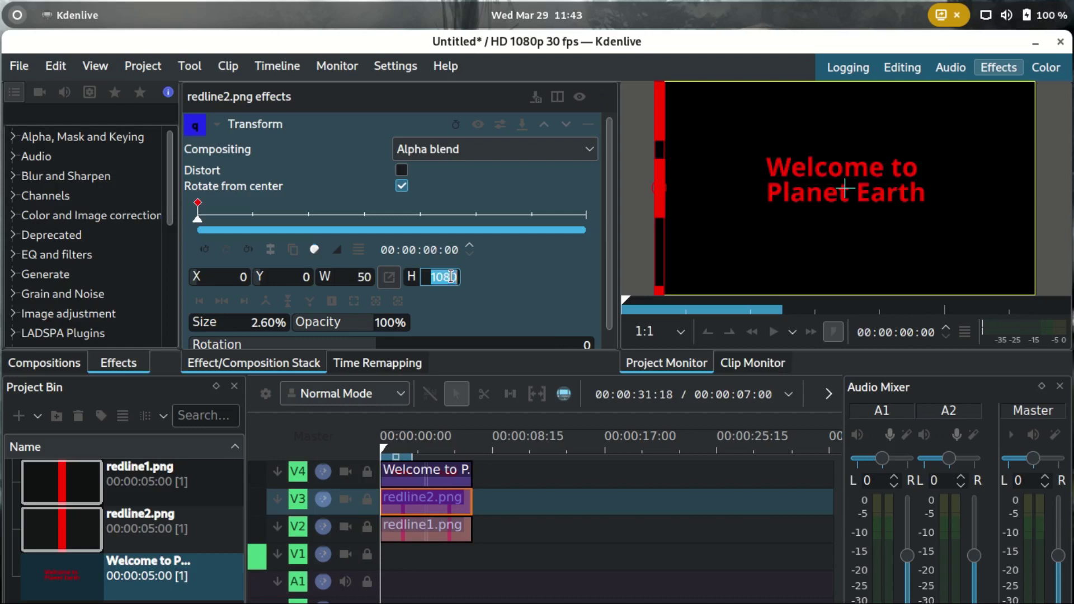
text(300)
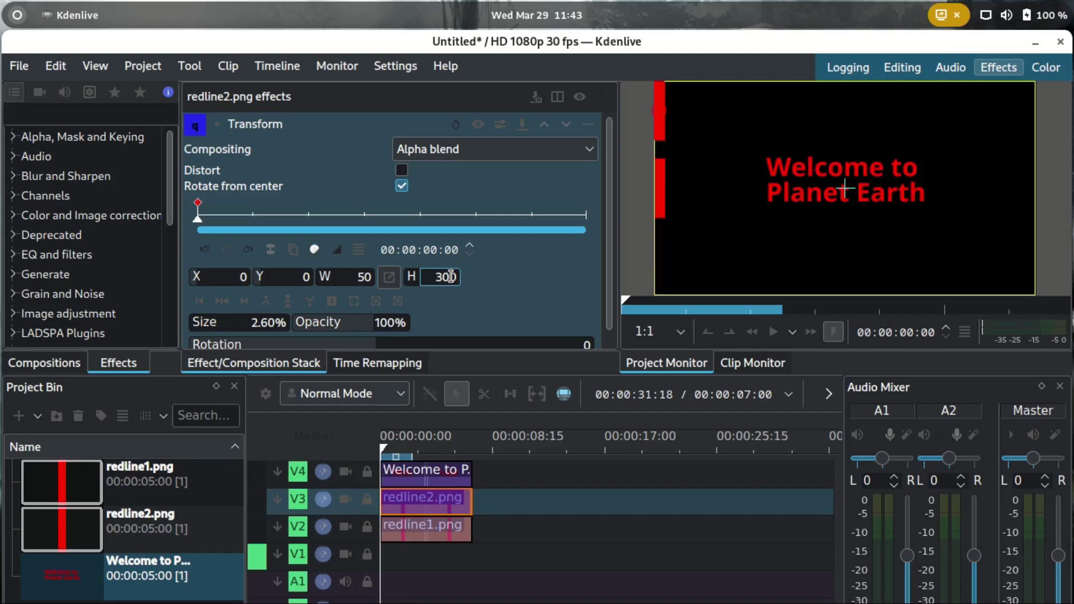
click(434, 529)
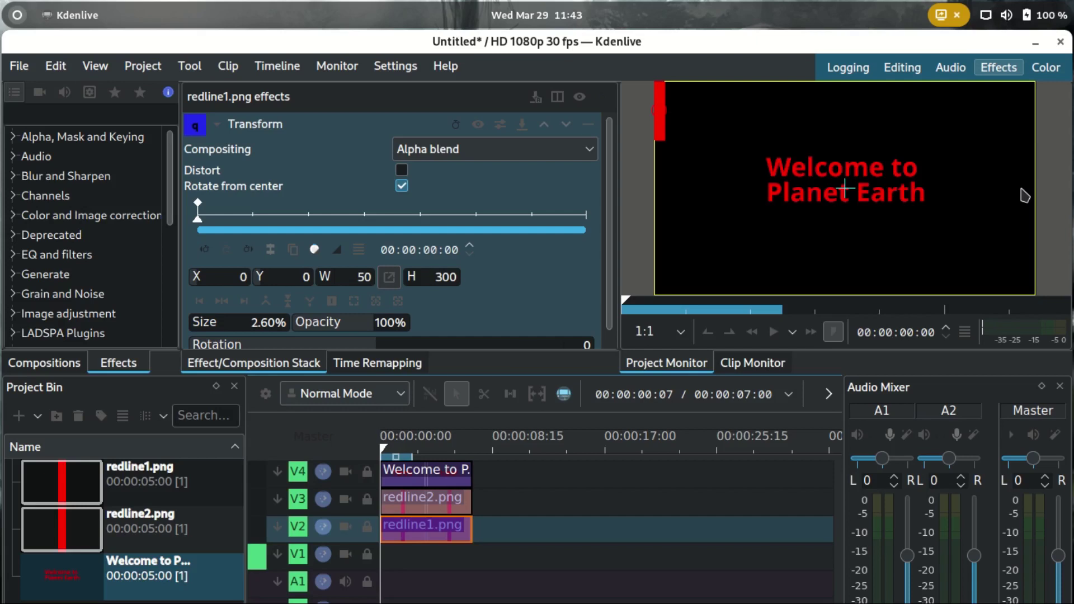
Set redline1's first-keyframe X position to 910
click(307, 280)
click(229, 276)
double_click(232, 278)
text(910)
key(Return)
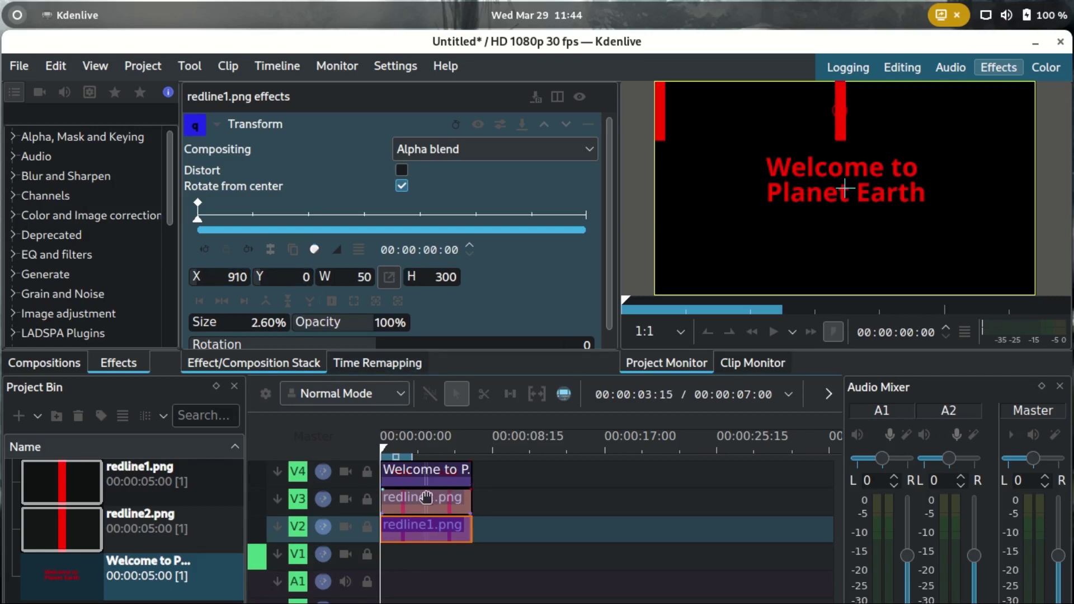
Place redline2 at X 960 and Y 1080 at its first keyframe
click(426, 503)
click(227, 276)
click(227, 275)
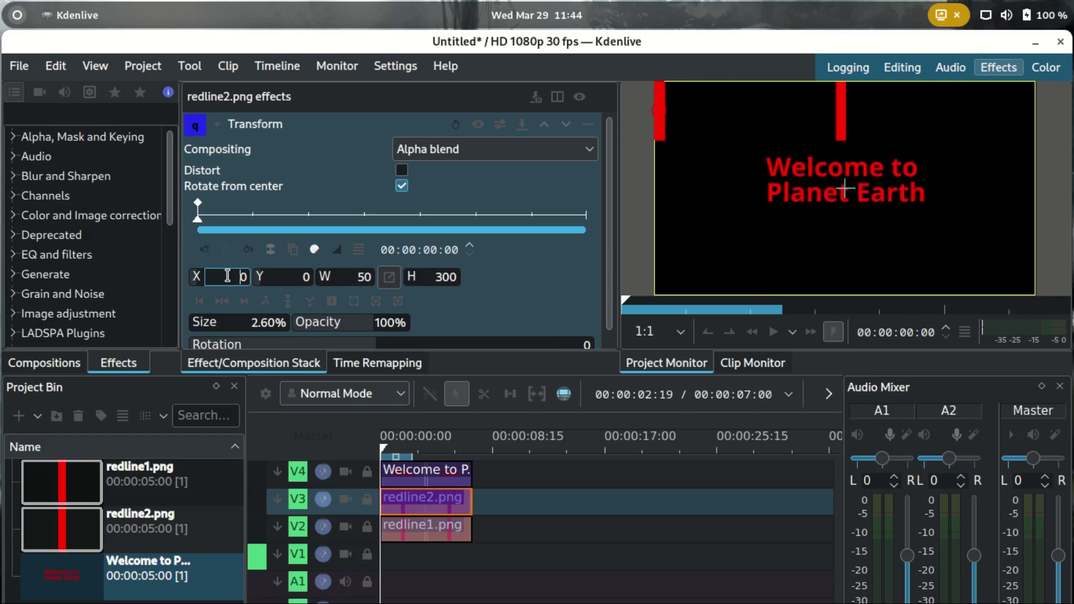
text(96)
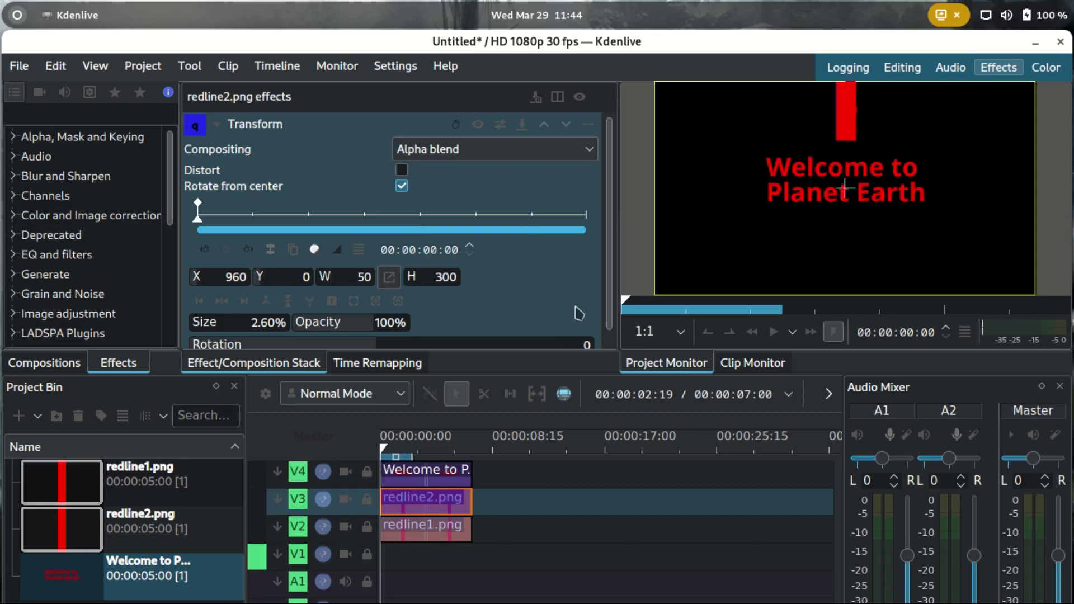
click(295, 278)
double_click(294, 278)
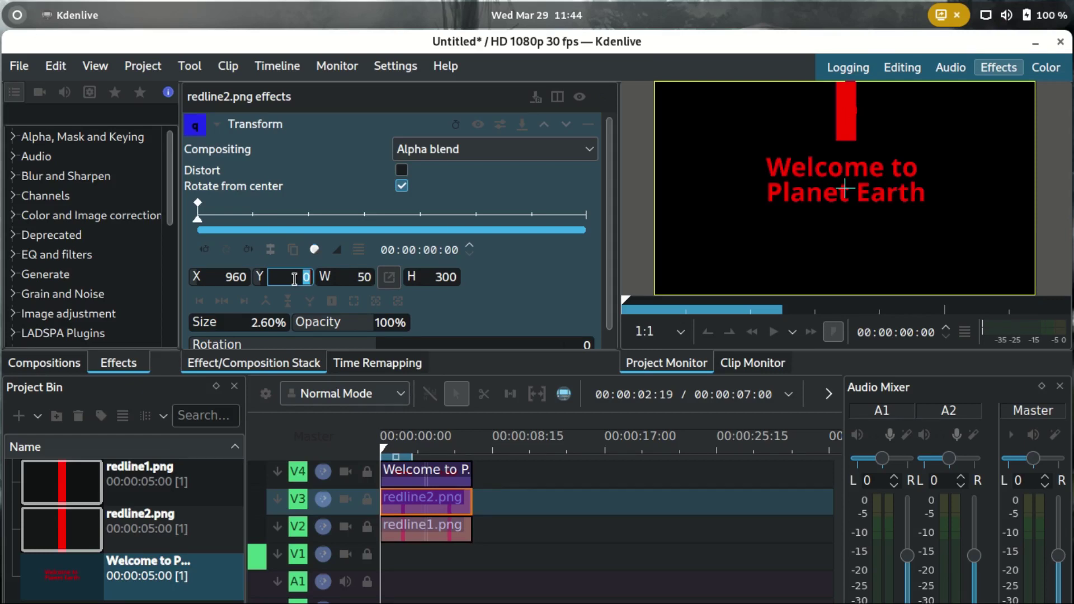
text(1080)
key(Return)
Push redline1 down to Y 1080 below the frame
click(428, 529)
click(291, 278)
text(1080)
key(Delete)
key(Return)
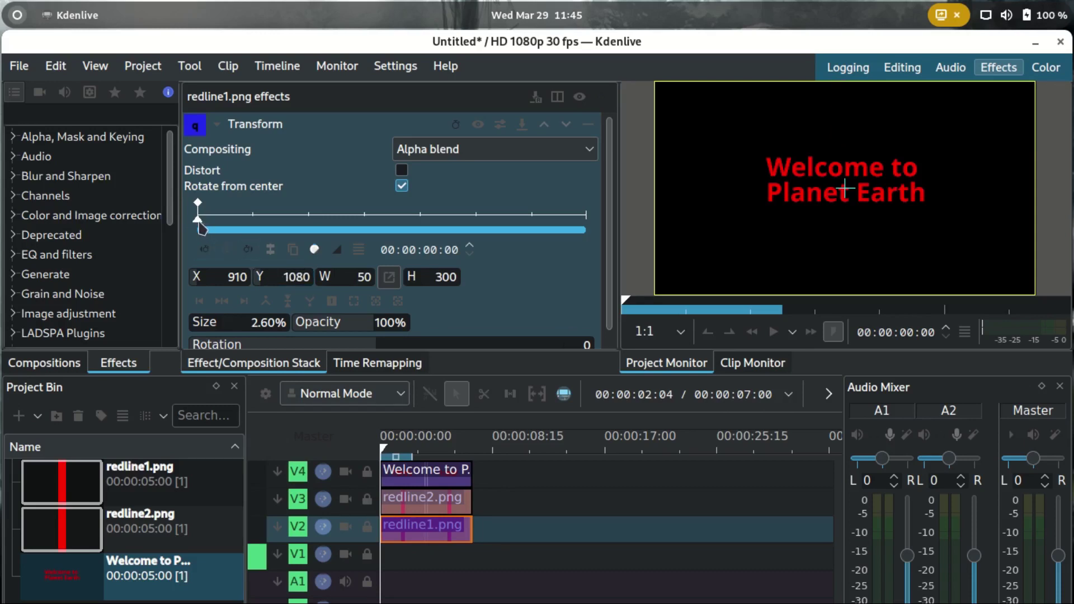
Add one-second keyframes on redline1 and redline2, lifting both bars to Y 390
drag(200, 226, 254, 227)
click(226, 249)
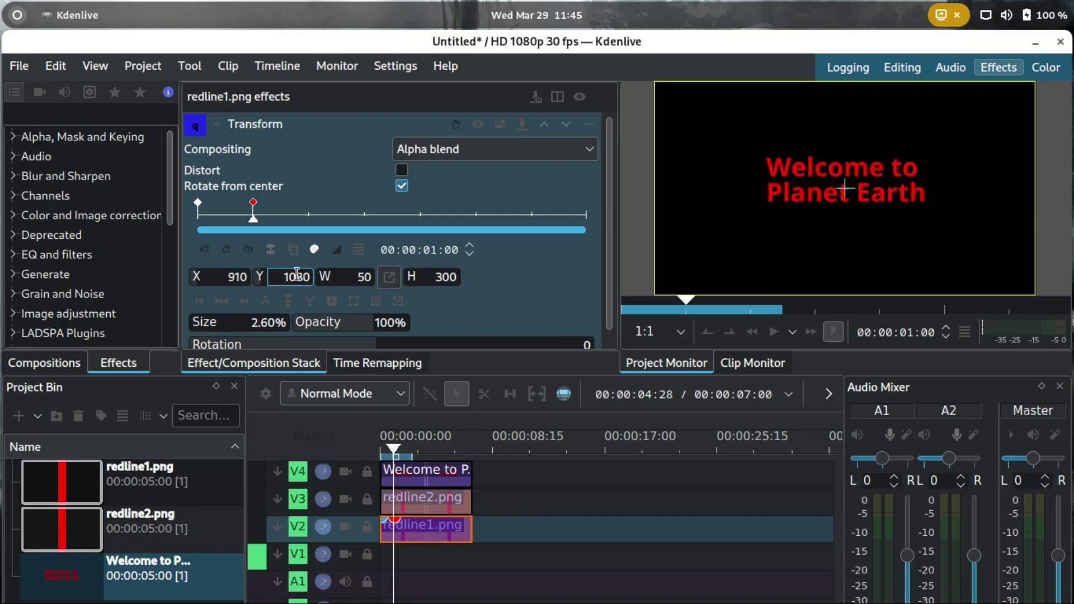
double_click(300, 274)
text(300)
key(Return)
click(424, 495)
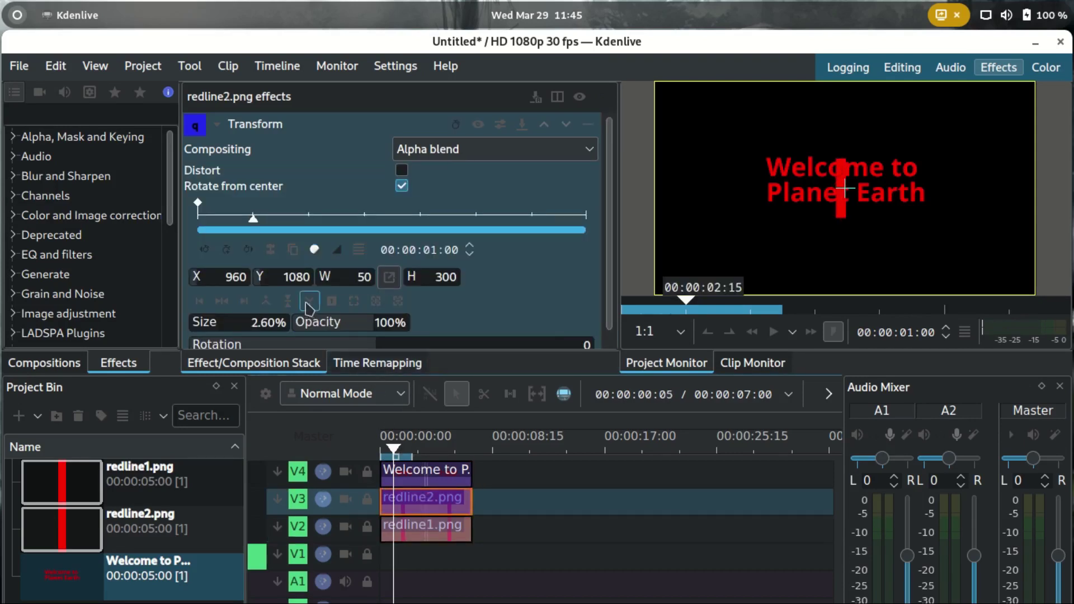
click(310, 302)
mouse_move(251, 221)
mouse_down()
mouse_move(199, 215)
mouse_move(255, 224)
mouse_up()
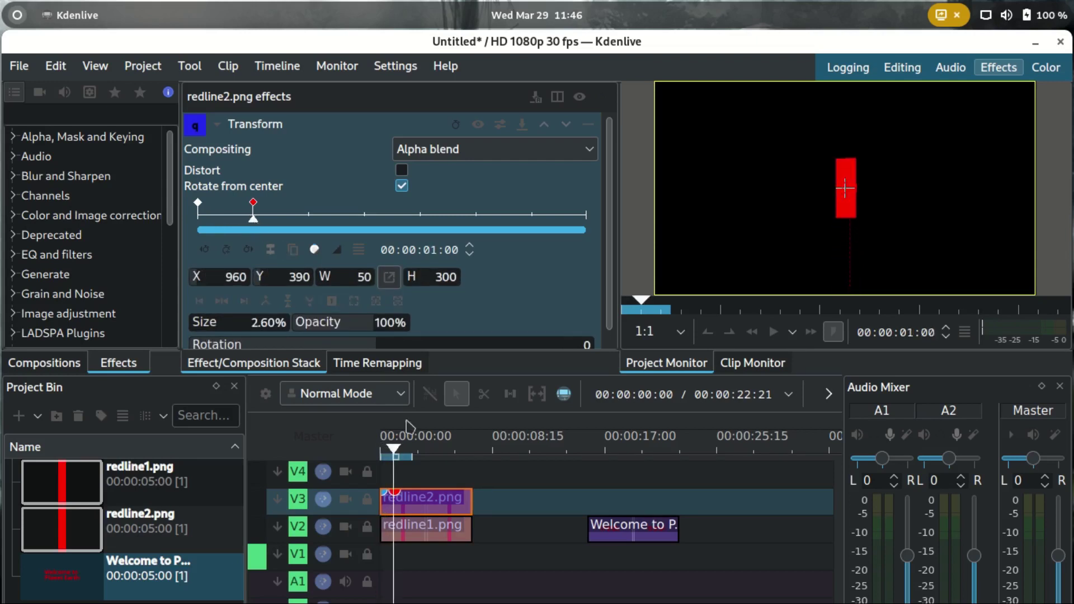
Add a keyframe at 00:00:02:00 to redline1's Transform effect
click(423, 528)
drag(254, 232, 313, 230)
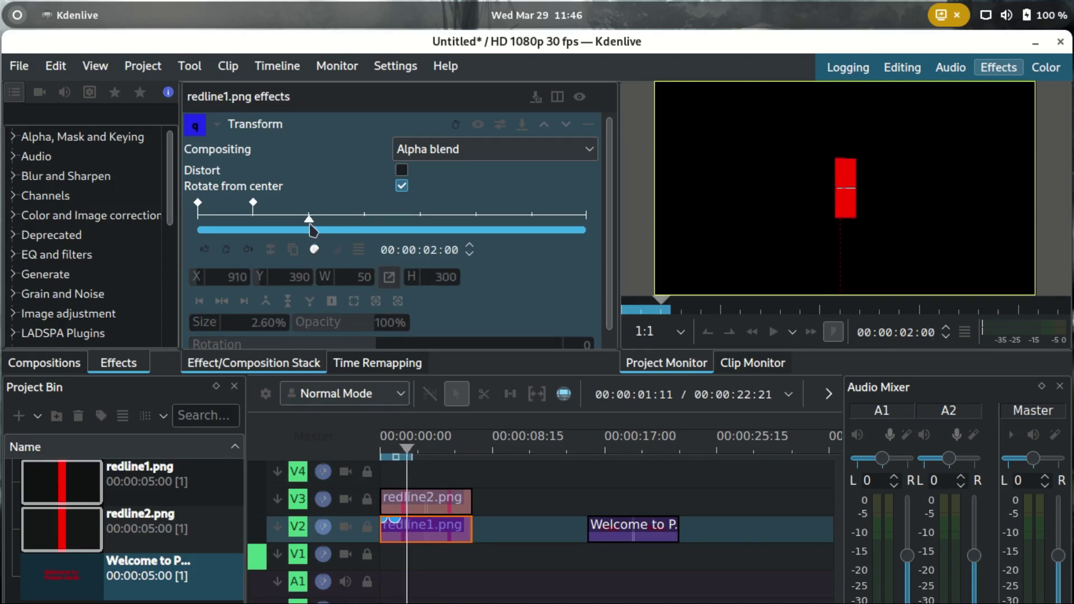
click(226, 249)
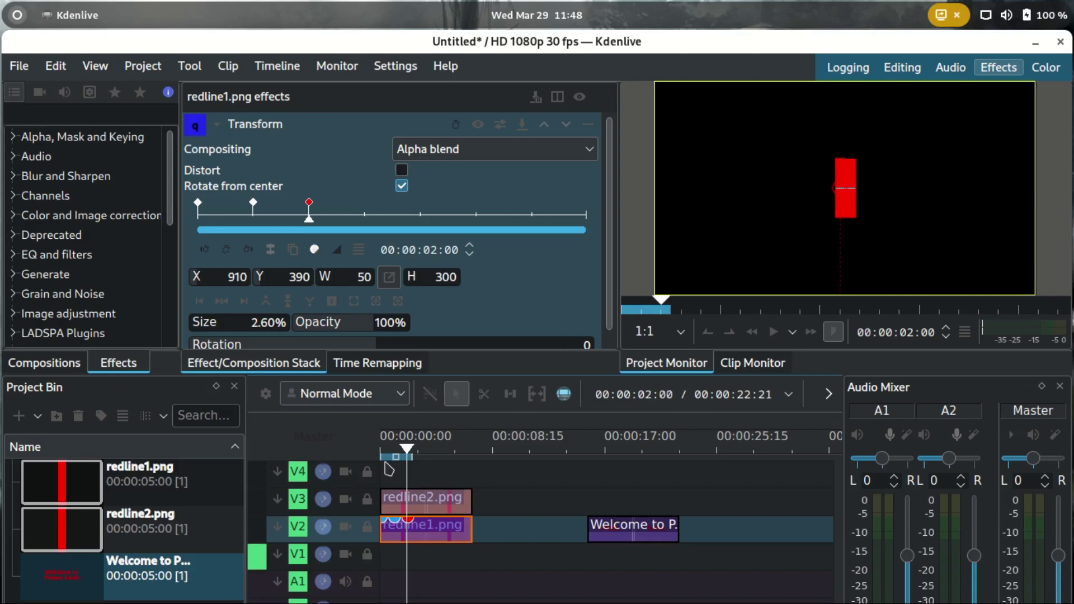
Move redline1 to X 460 at two seconds with Discrete interpolation
click(235, 277)
double_click(235, 277)
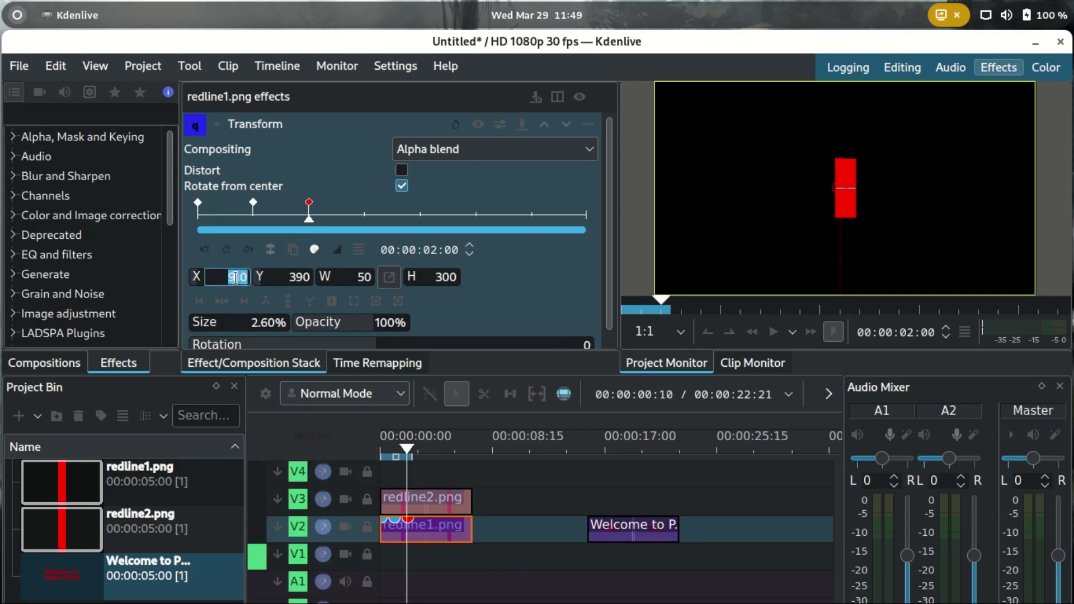
text(16)
text(0)
key(Return)
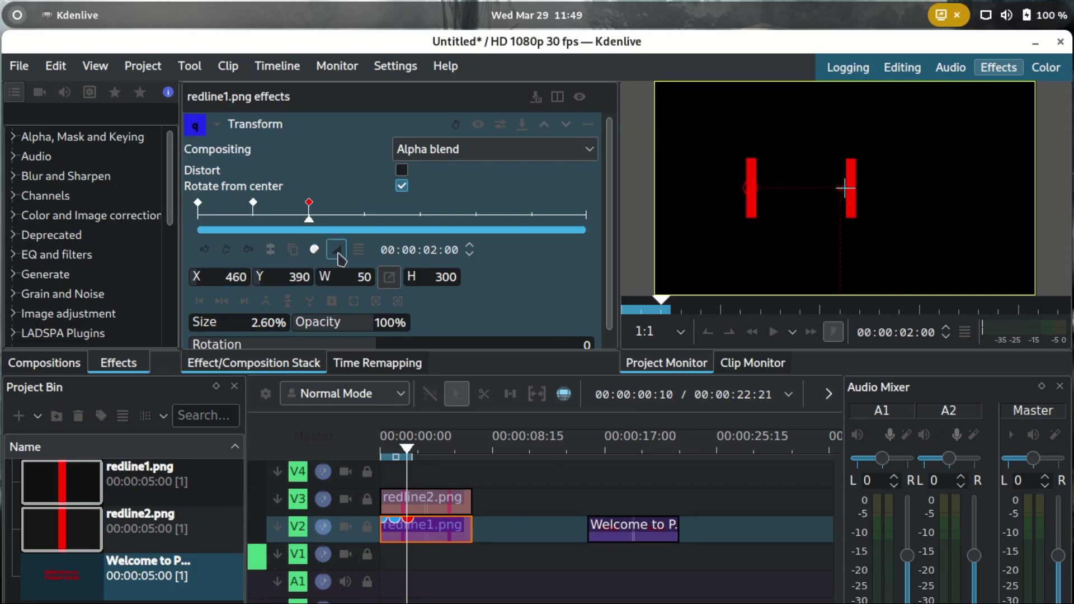
click(338, 252)
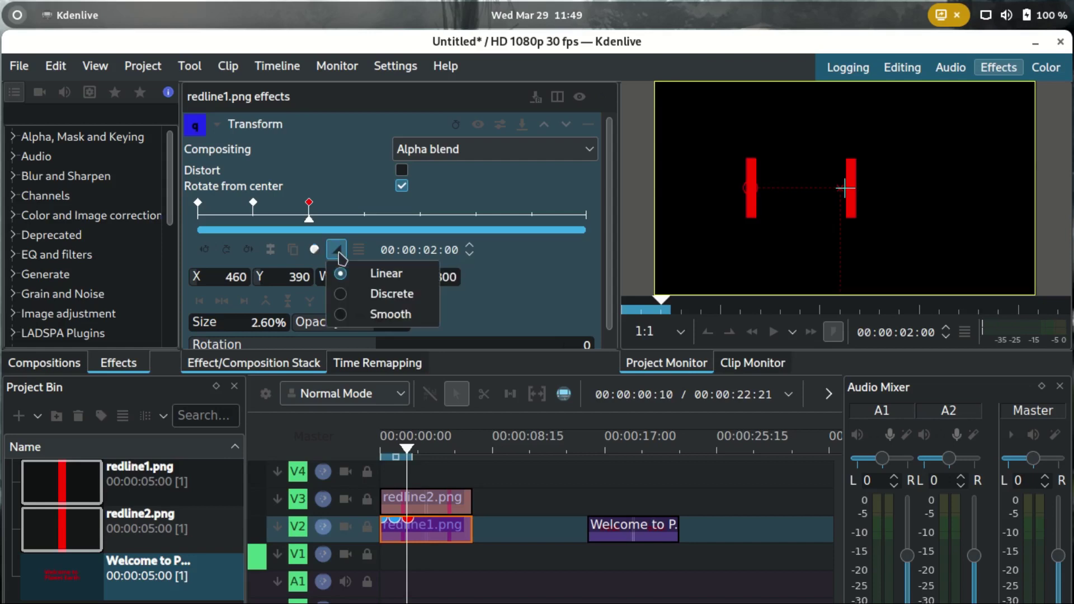
click(342, 295)
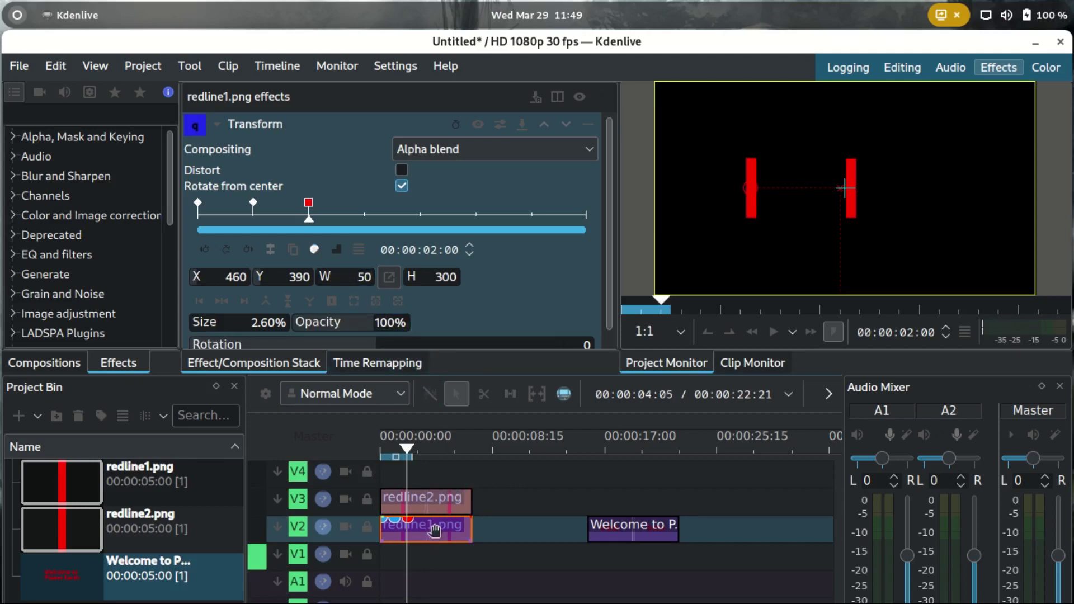
Add a two-second keyframe sending redline2 to X 1410, set to Discrete
click(439, 492)
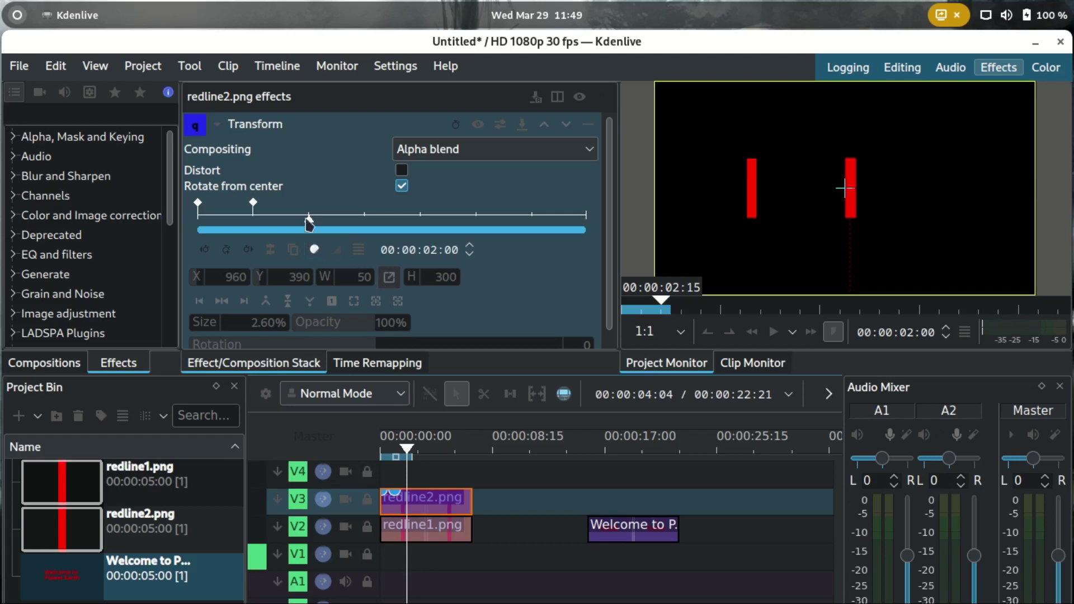
click(226, 249)
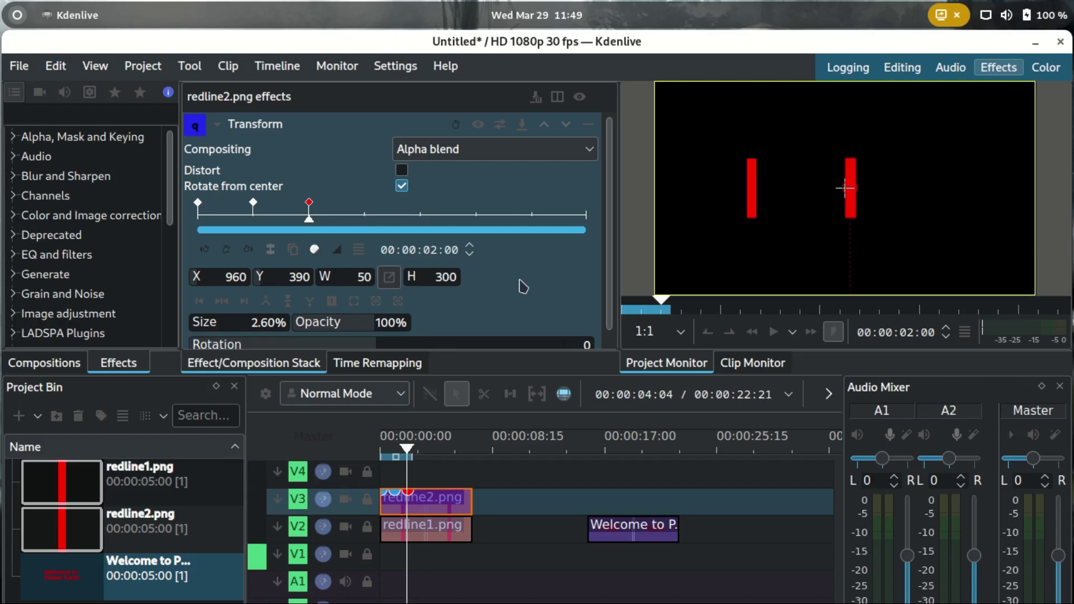
double_click(229, 278)
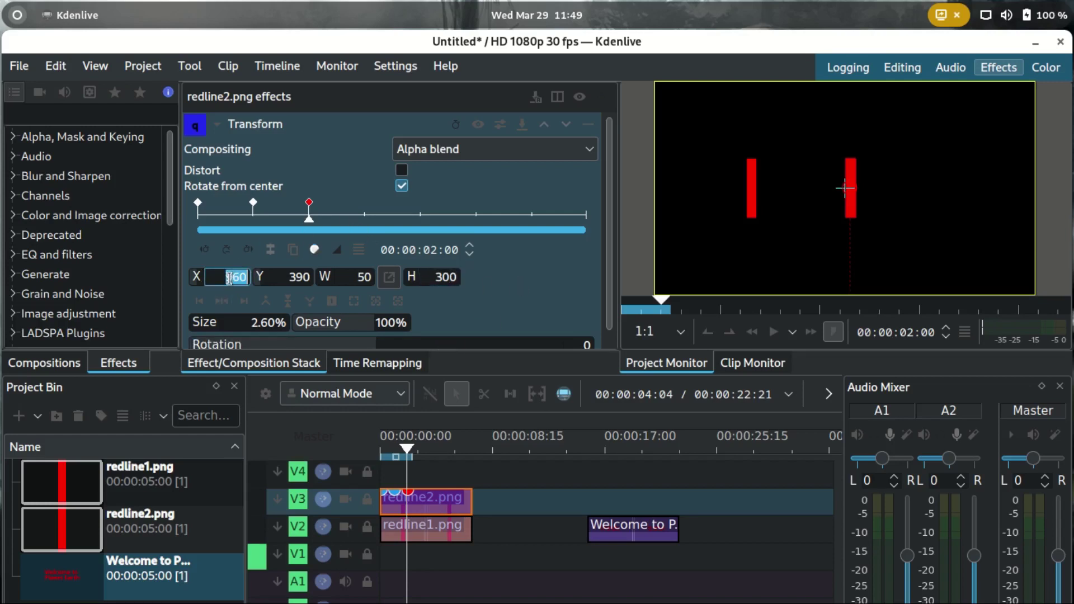
text(1)
key(Return)
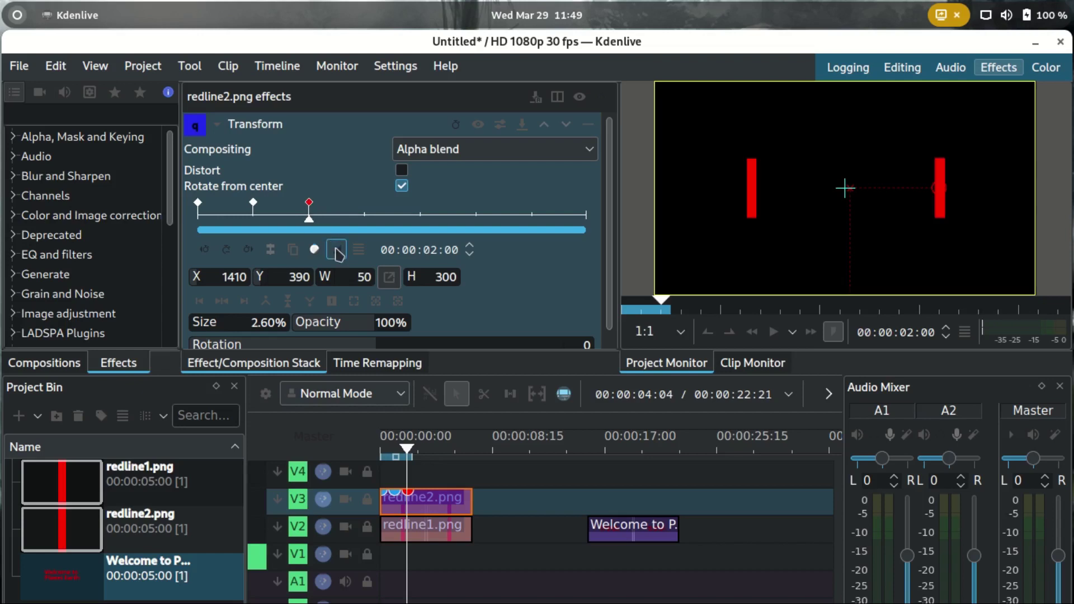
click(336, 250)
click(356, 301)
drag(316, 229, 479, 235)
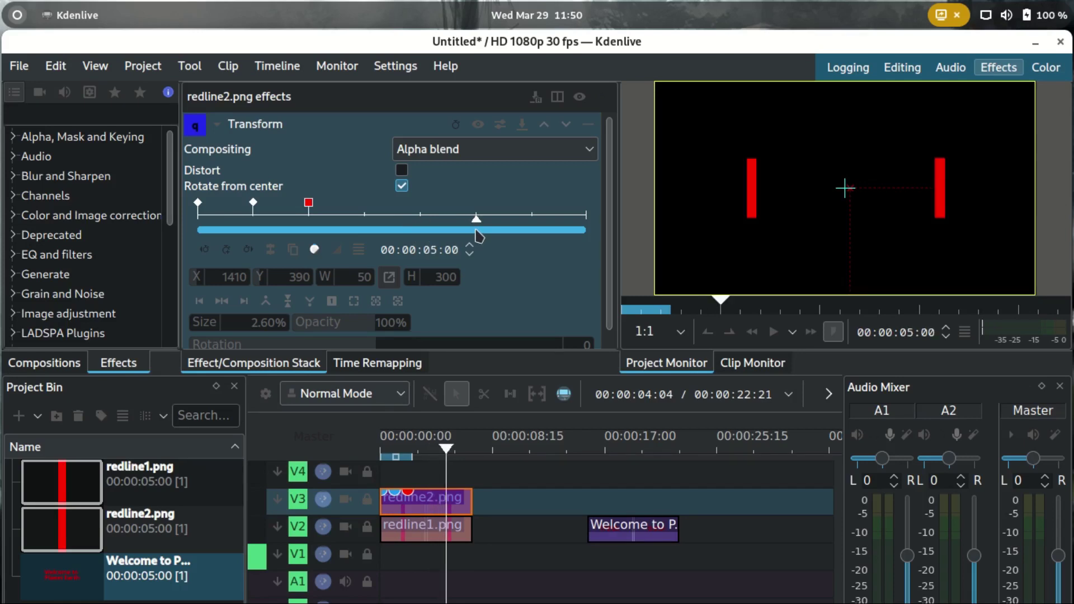
Add a five-second keyframe on redline1, keeping it at X 460
click(227, 249)
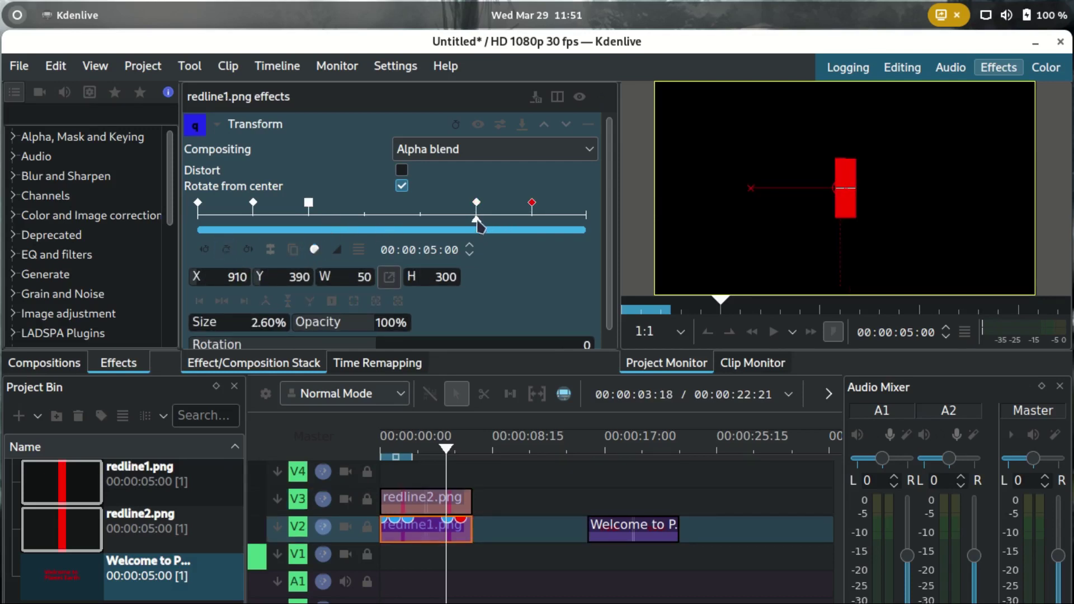
click(476, 203)
mouse_move(475, 218)
mouse_down()
mouse_move(311, 231)
mouse_move(476, 230)
mouse_up()
double_click(239, 277)
key(BackSpace)
key(Return)
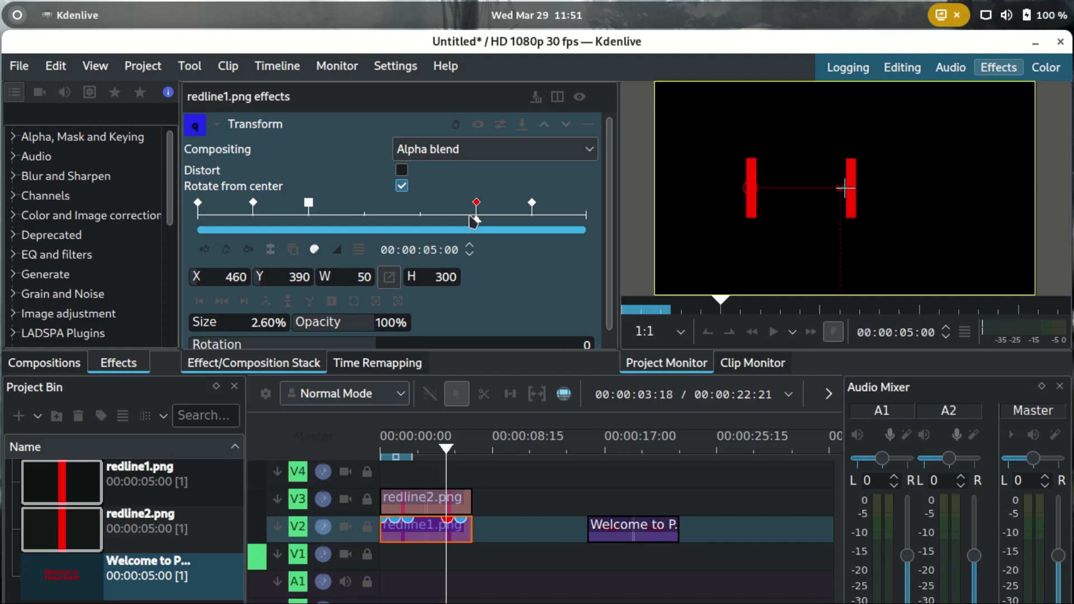
Keep redline2 at X 1410 at the five-second mark
click(422, 498)
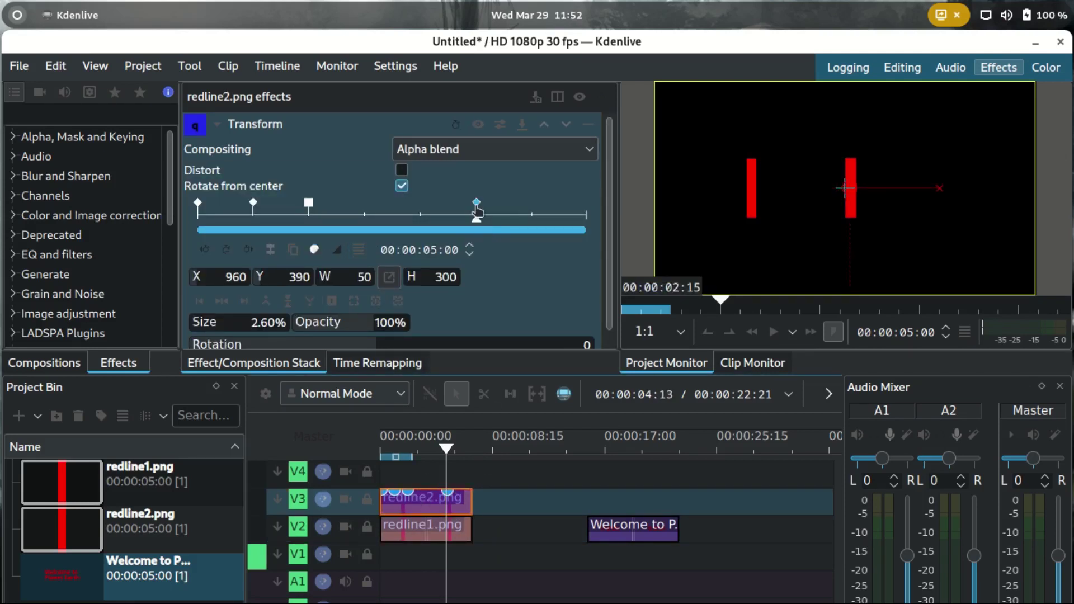
double_click(233, 277)
text(1410)
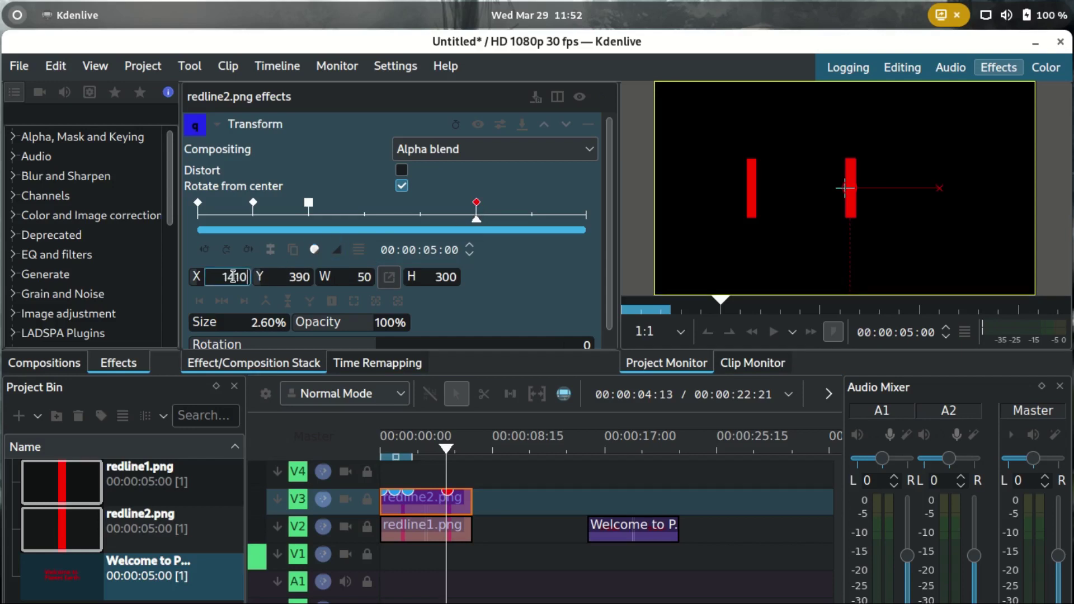
key(Return)
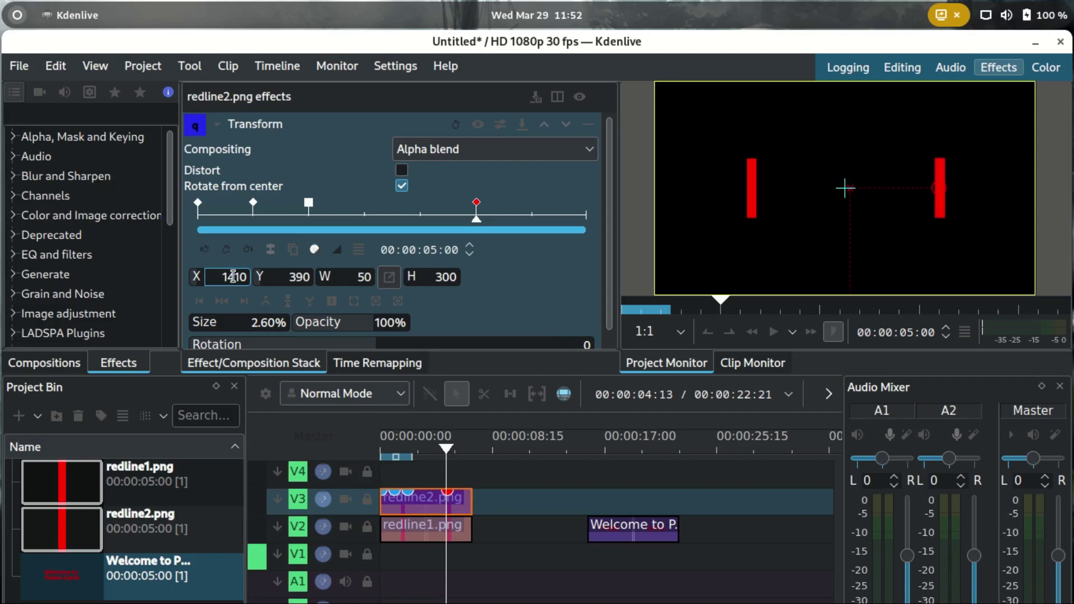
Add a six-second keyframe centring redline2 at X 960
drag(480, 225, 534, 238)
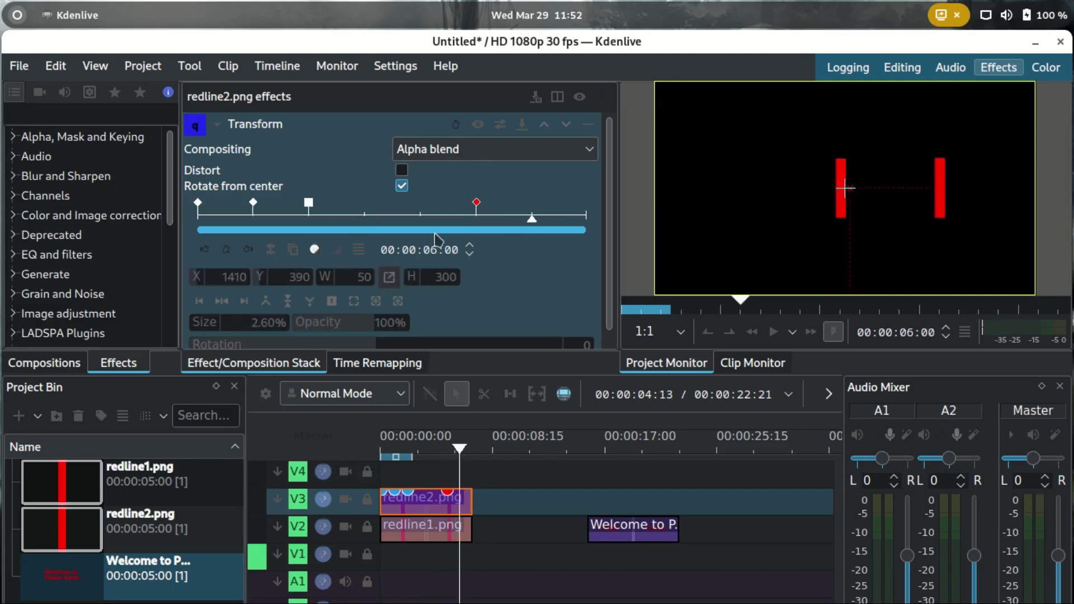
click(224, 252)
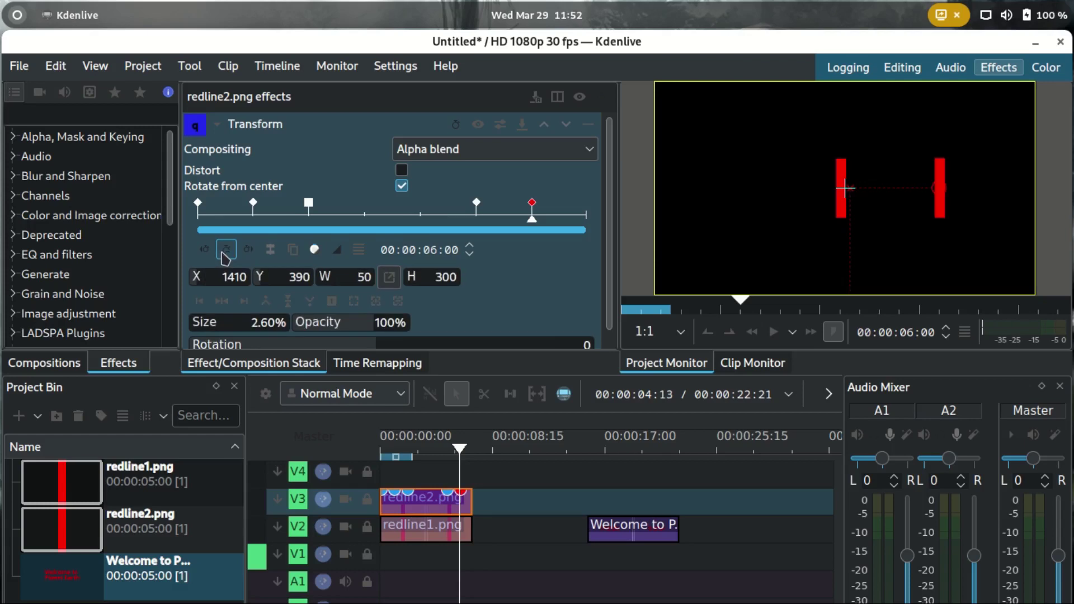
double_click(229, 278)
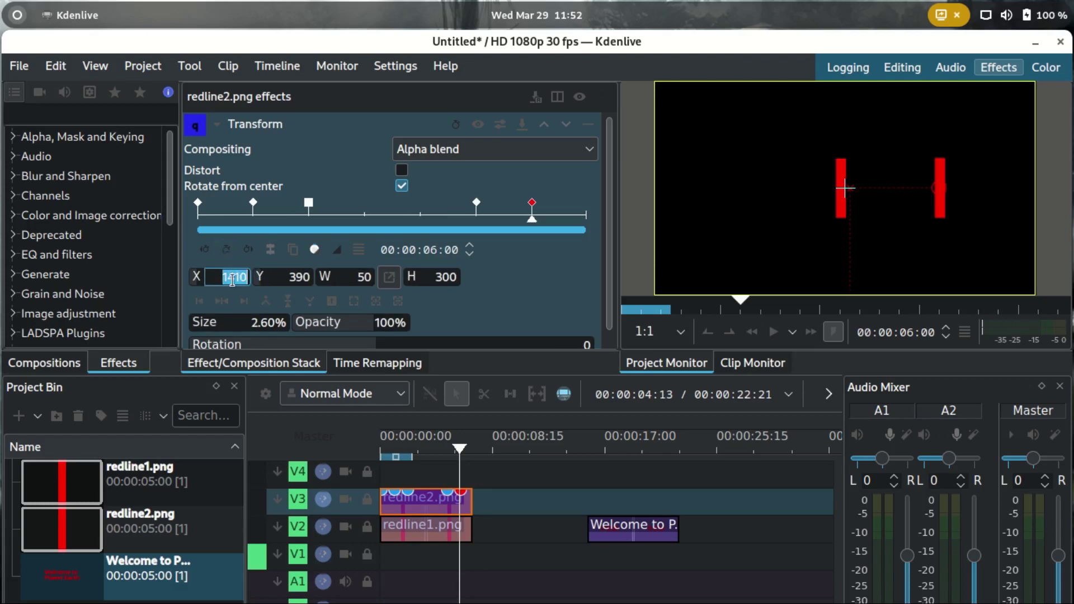
text(196)
key(Return)
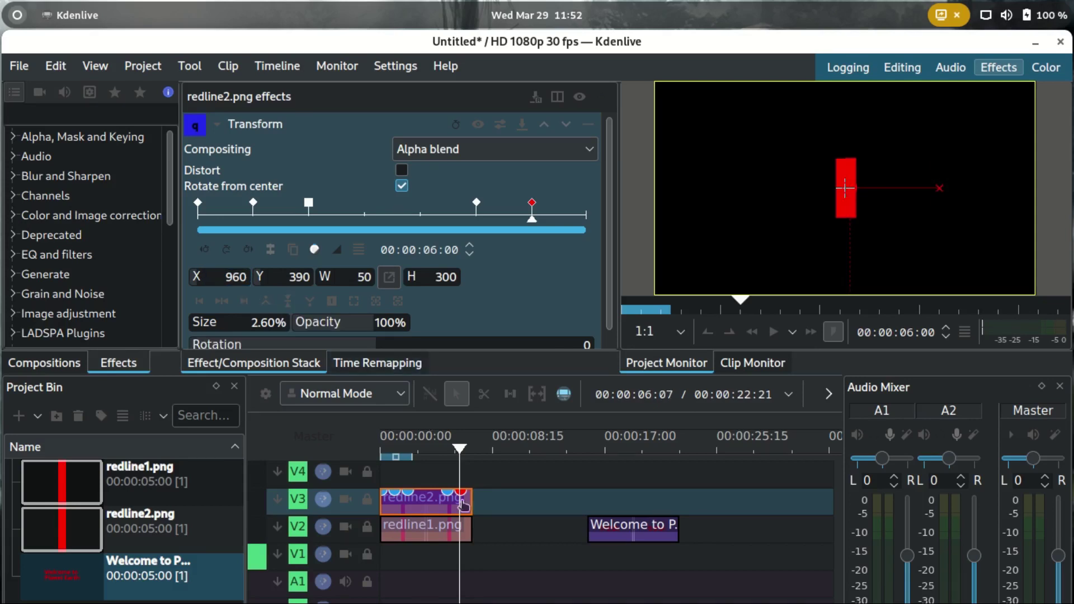
click(435, 526)
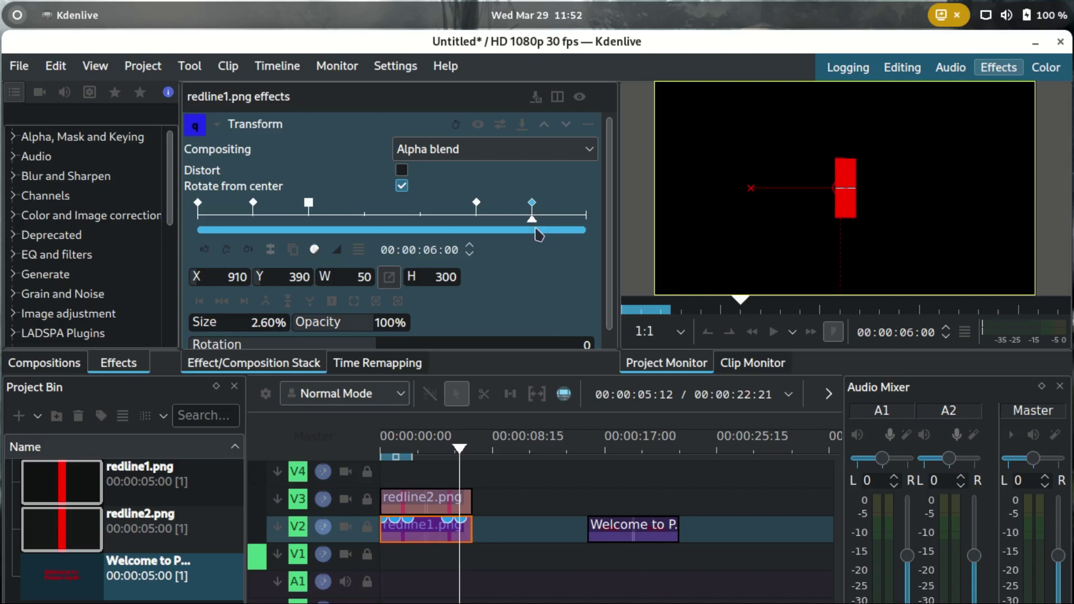
drag(534, 230, 595, 231)
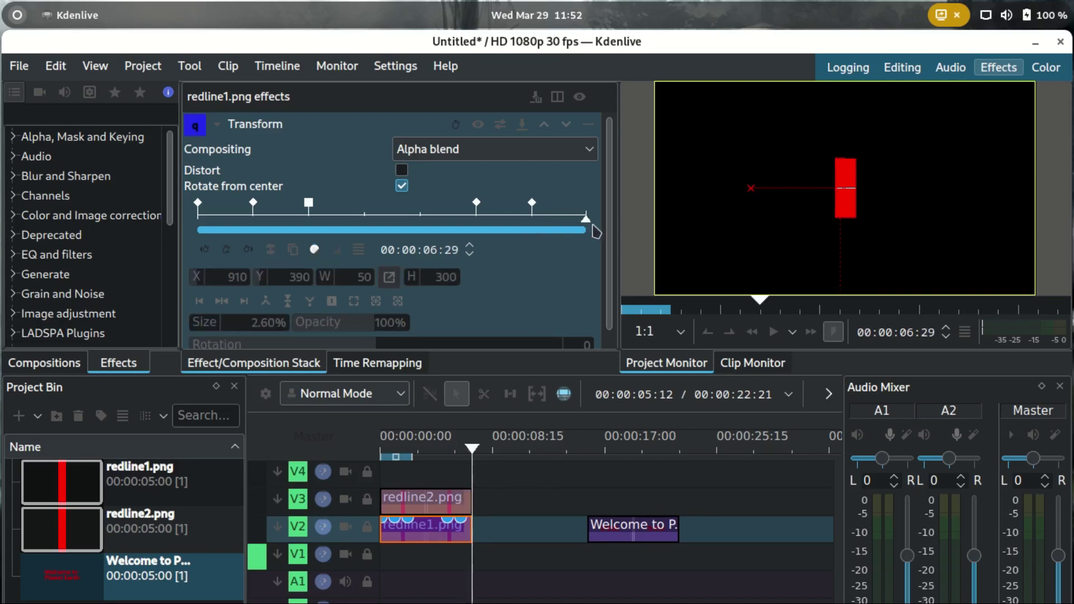
Add an end keyframe on redline1 setting Y to 1080
click(226, 250)
double_click(242, 277)
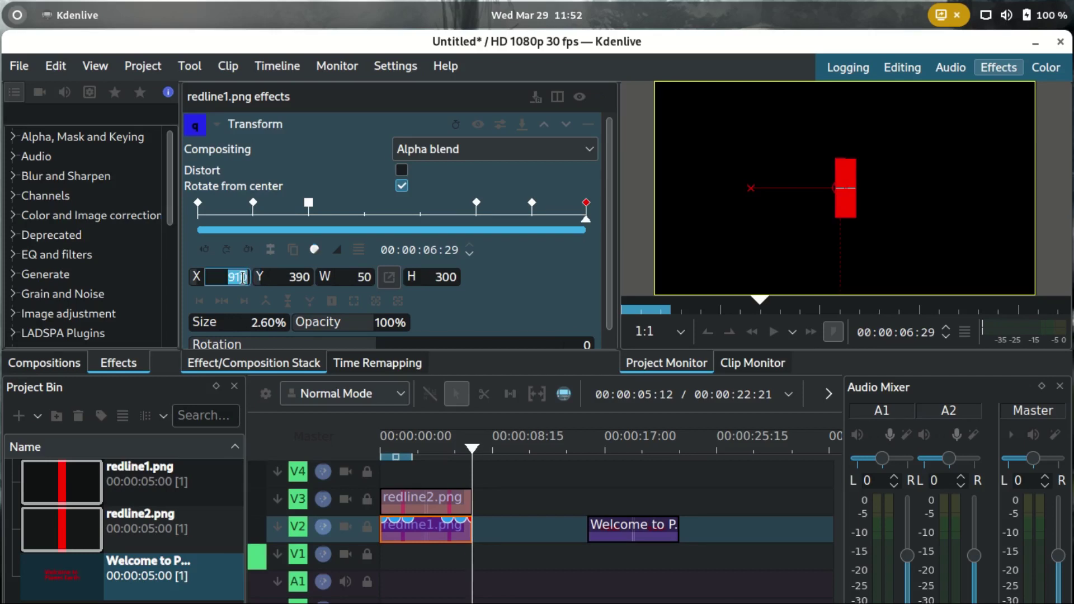
click(291, 277)
double_click(292, 277)
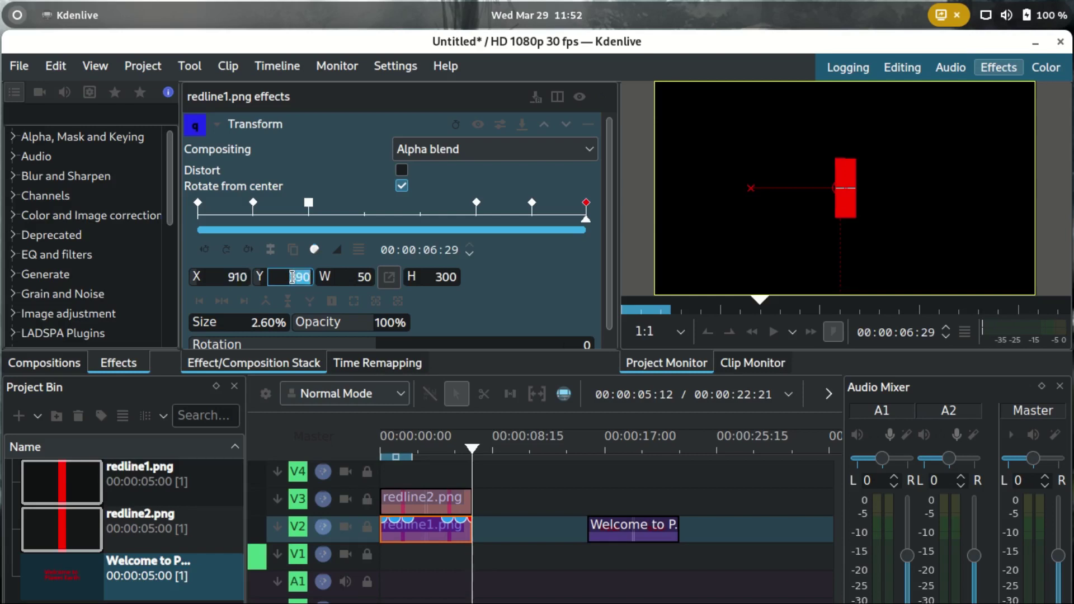
text(1080)
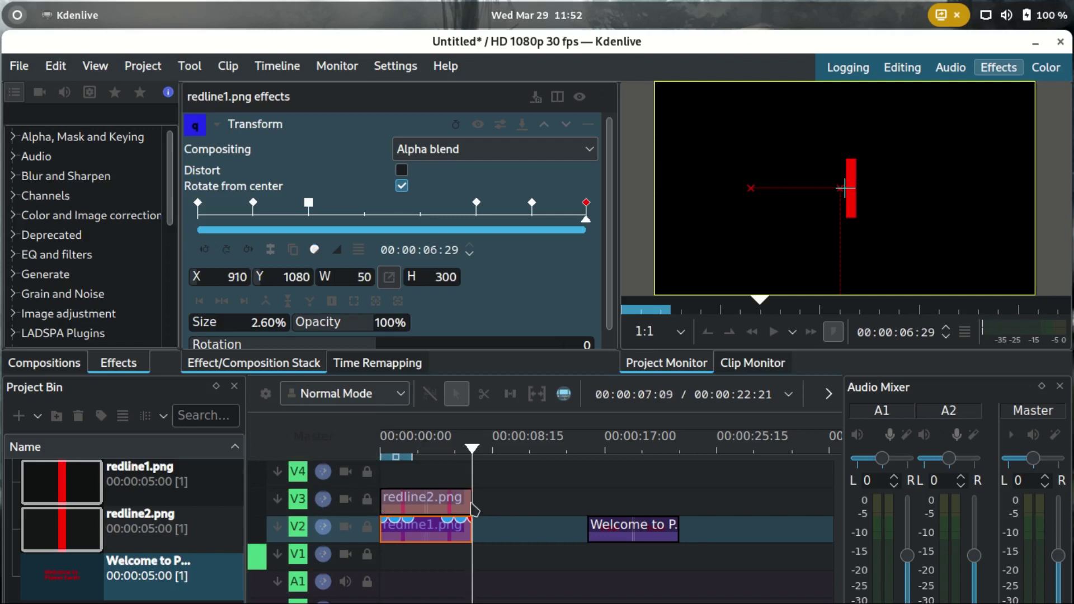
Add an end keyframe on redline2 with Y 1080, below the frame
click(432, 506)
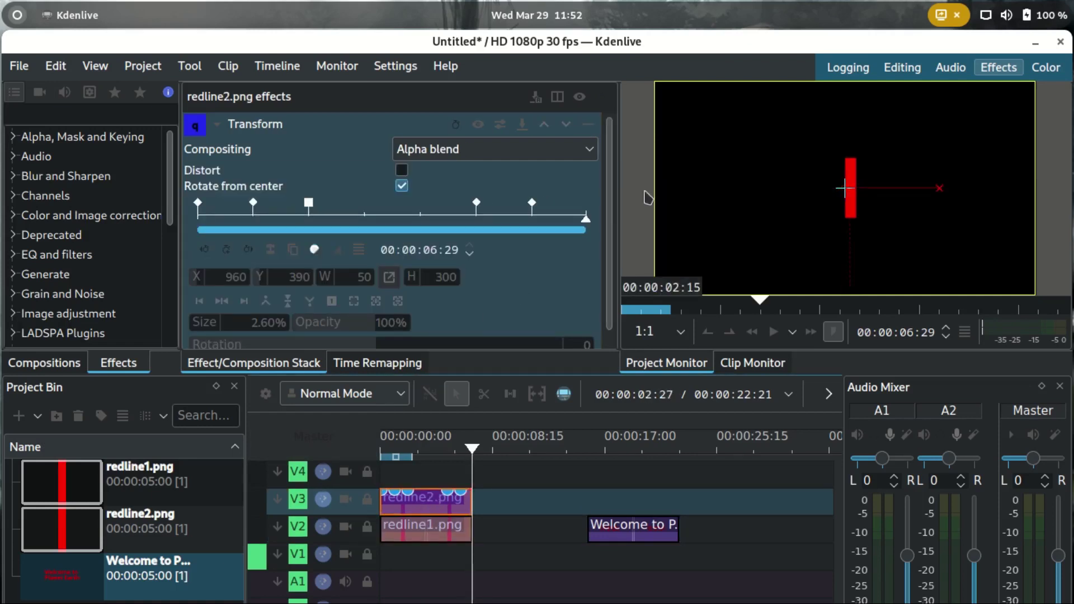
click(226, 250)
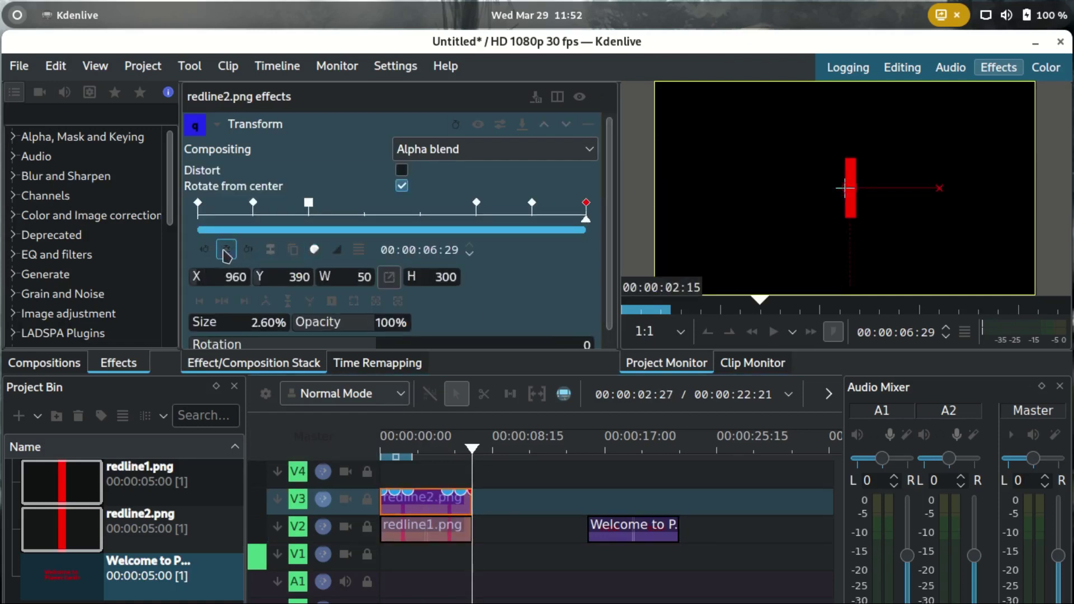
click(302, 277)
double_click(302, 276)
text(1)
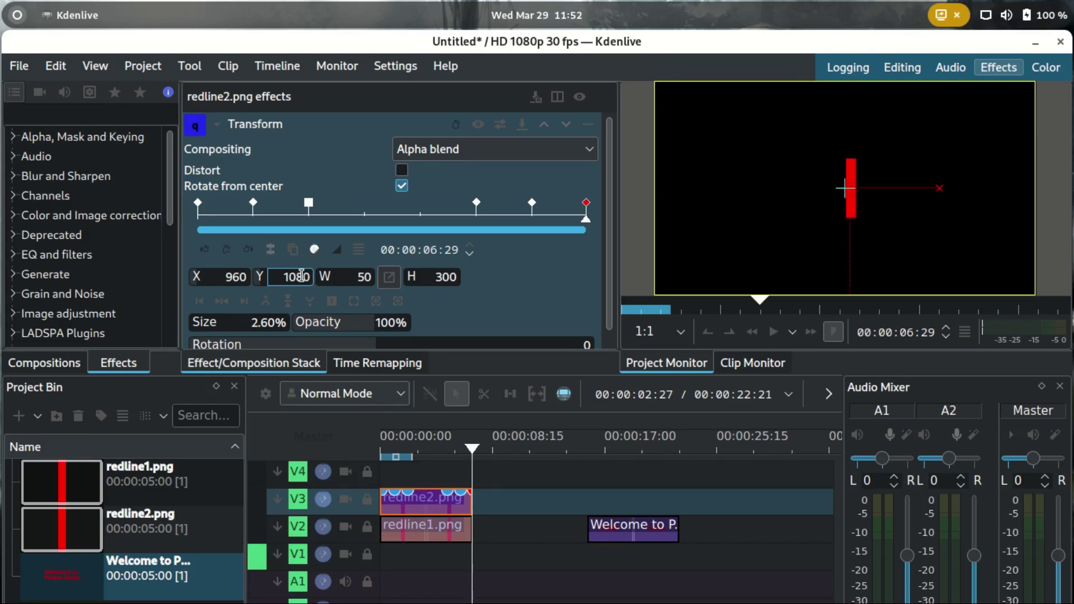
text(080)
key(Return)
drag(759, 302, 624, 301)
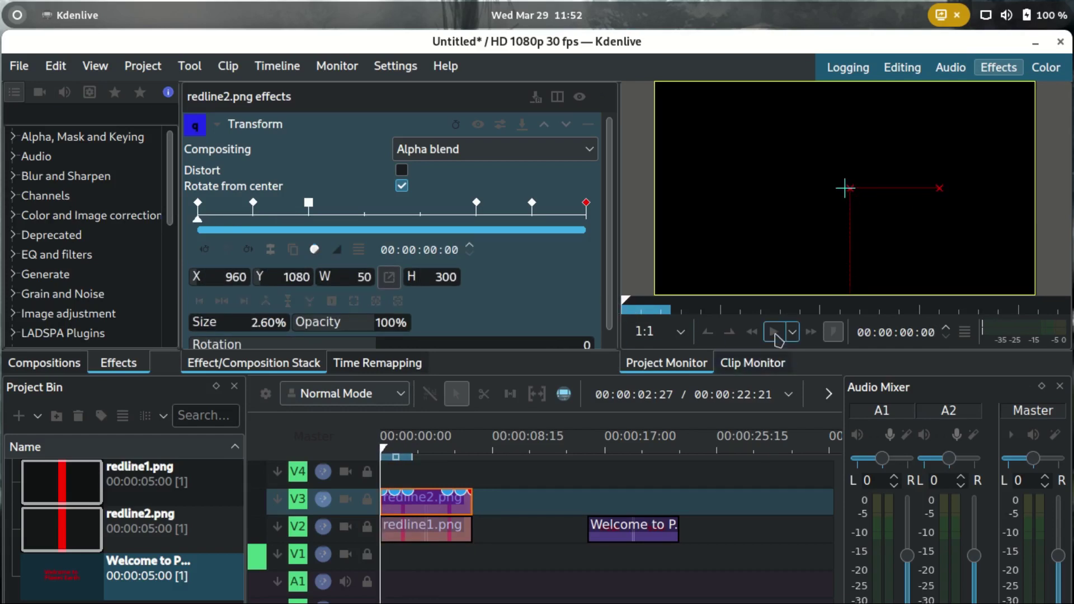
Preview the bar animation and move the Welcome title clip onto V4 at 00:00
click(775, 334)
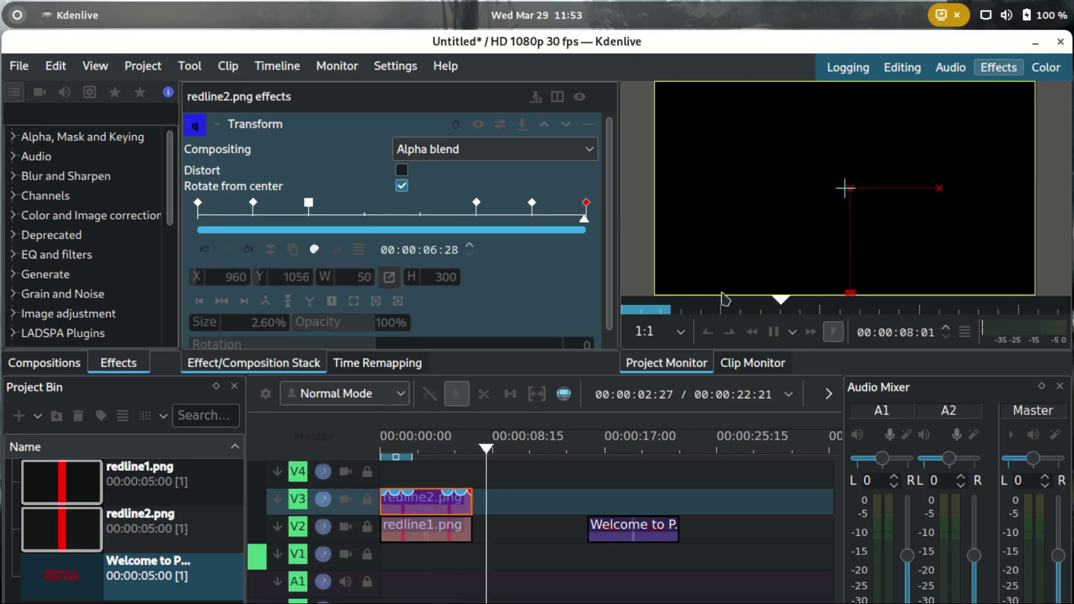
click(773, 334)
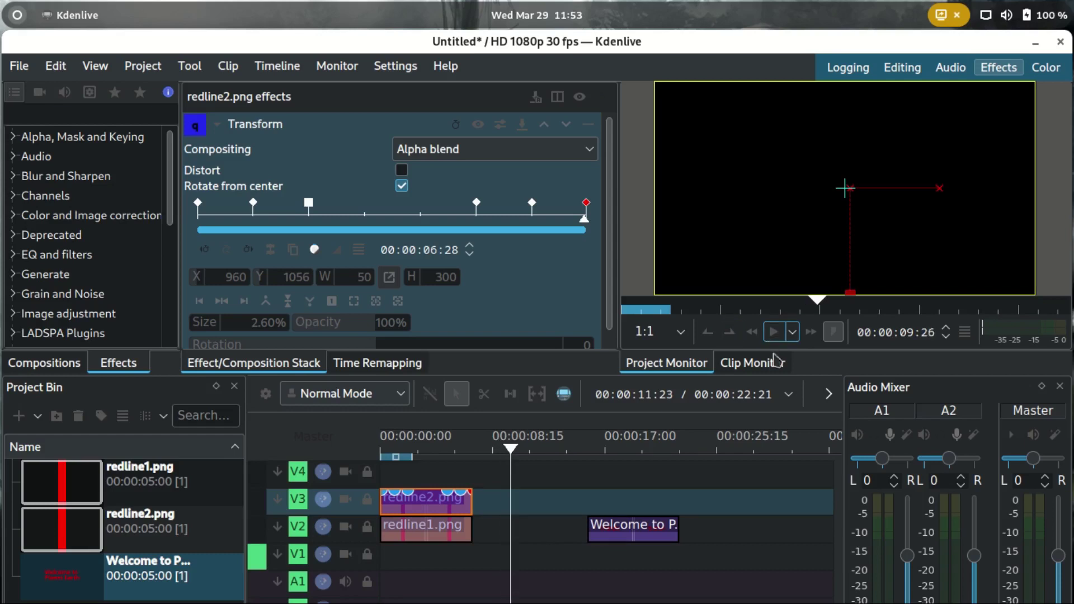
drag(620, 531, 414, 470)
click(415, 499)
drag(348, 231, 314, 229)
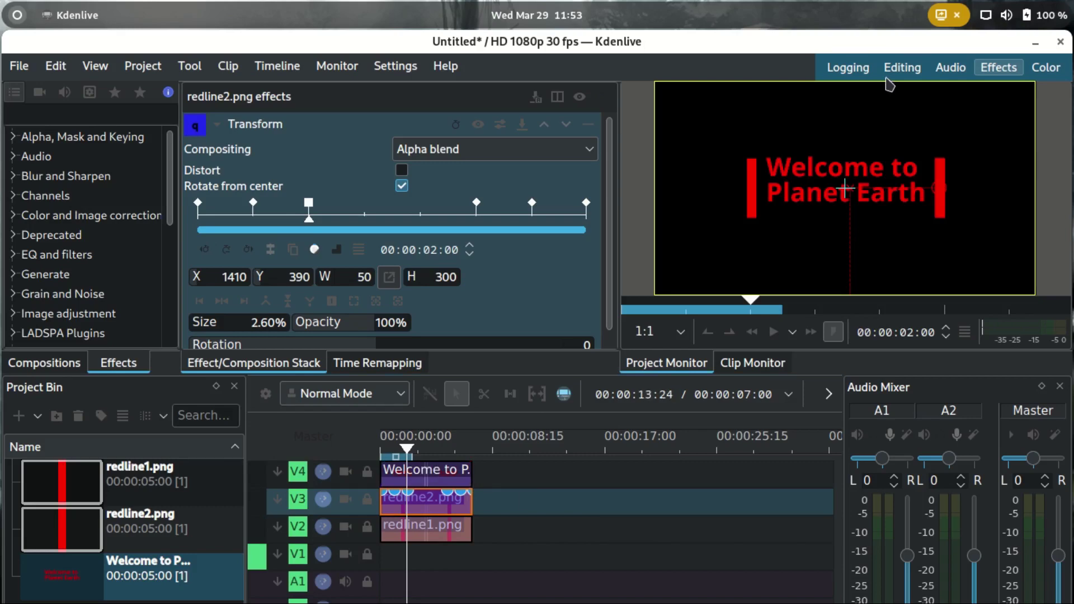
click(900, 68)
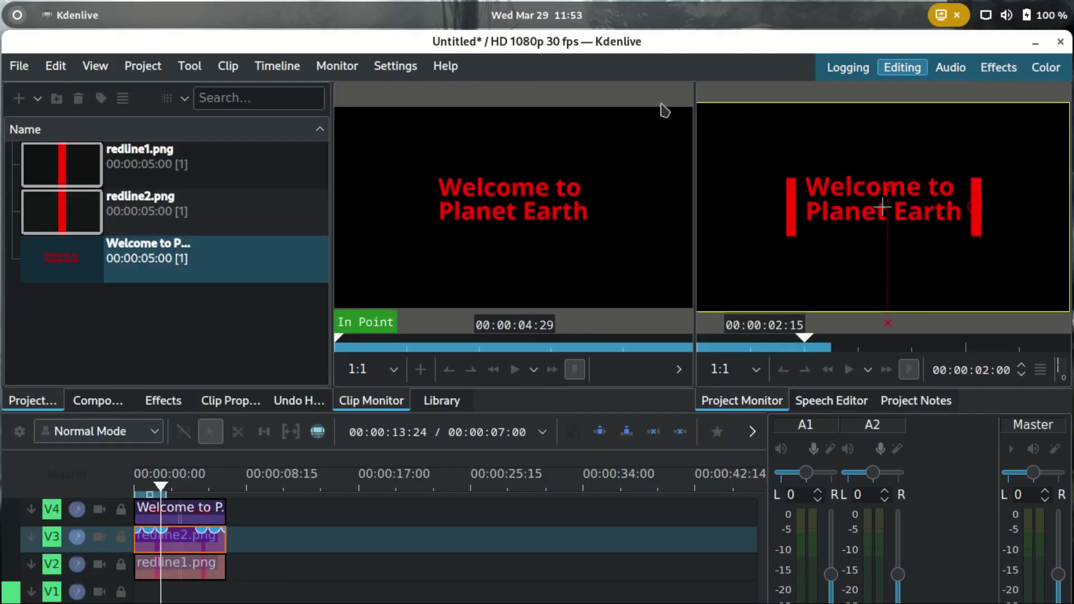
In the title editor, move the Welcome text down between the bars and centre it
right_click(132, 257)
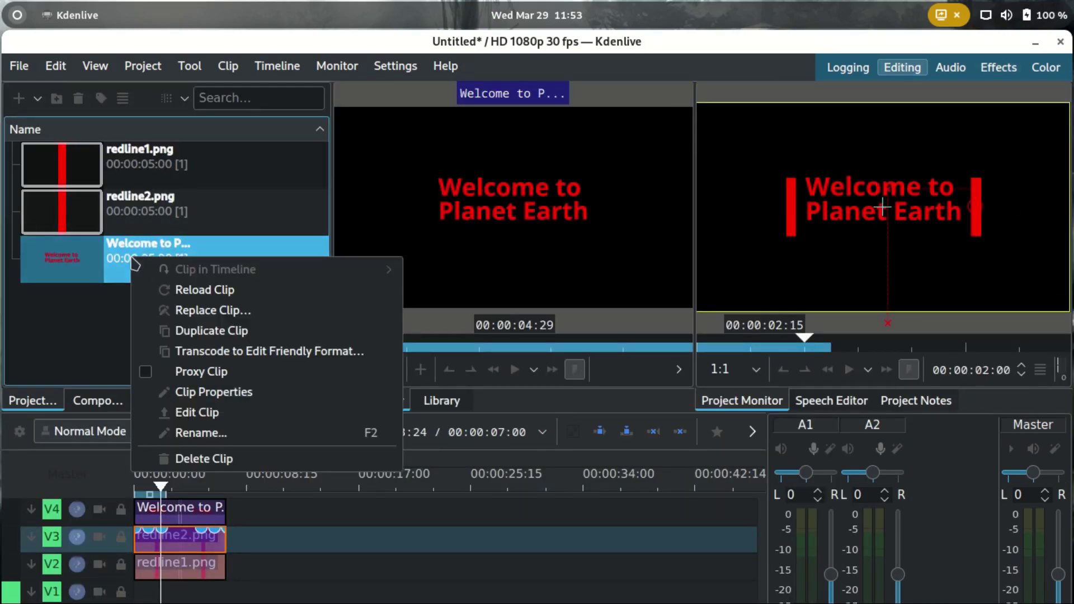
click(207, 415)
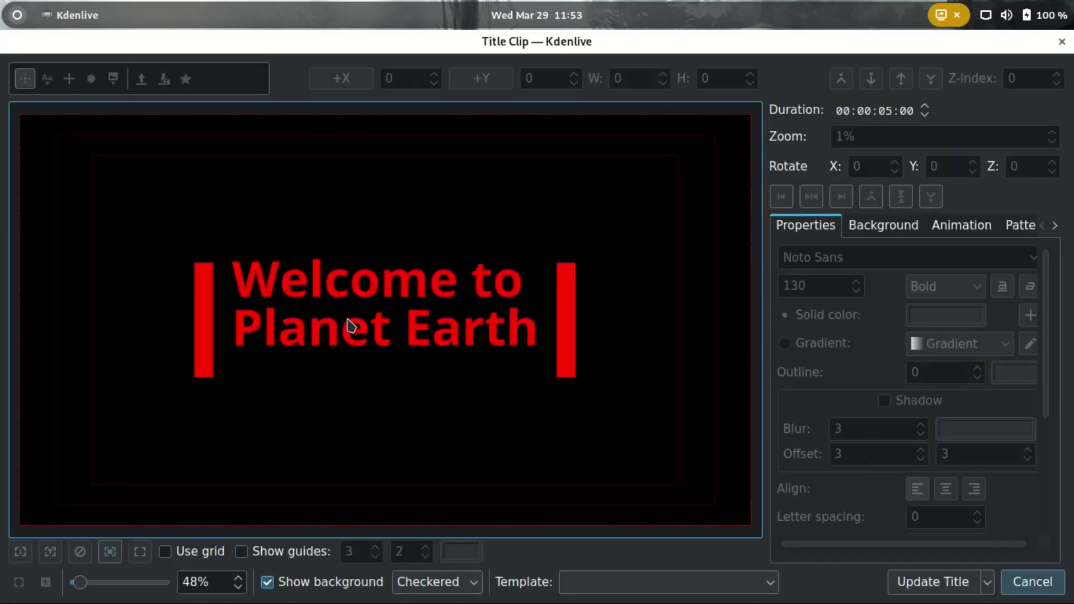
click(376, 312)
drag(377, 310, 377, 326)
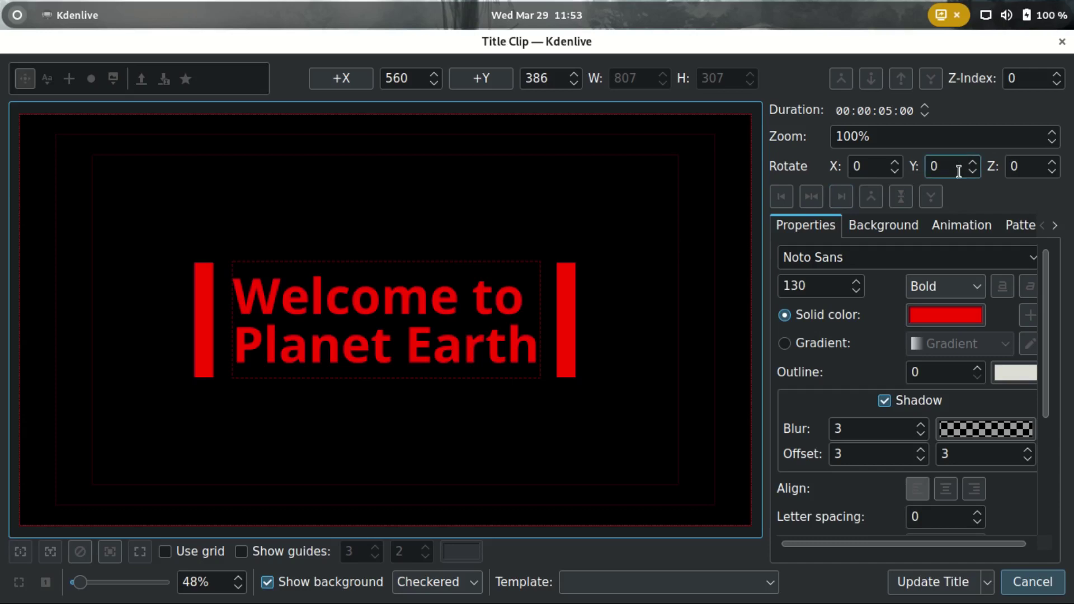
click(819, 200)
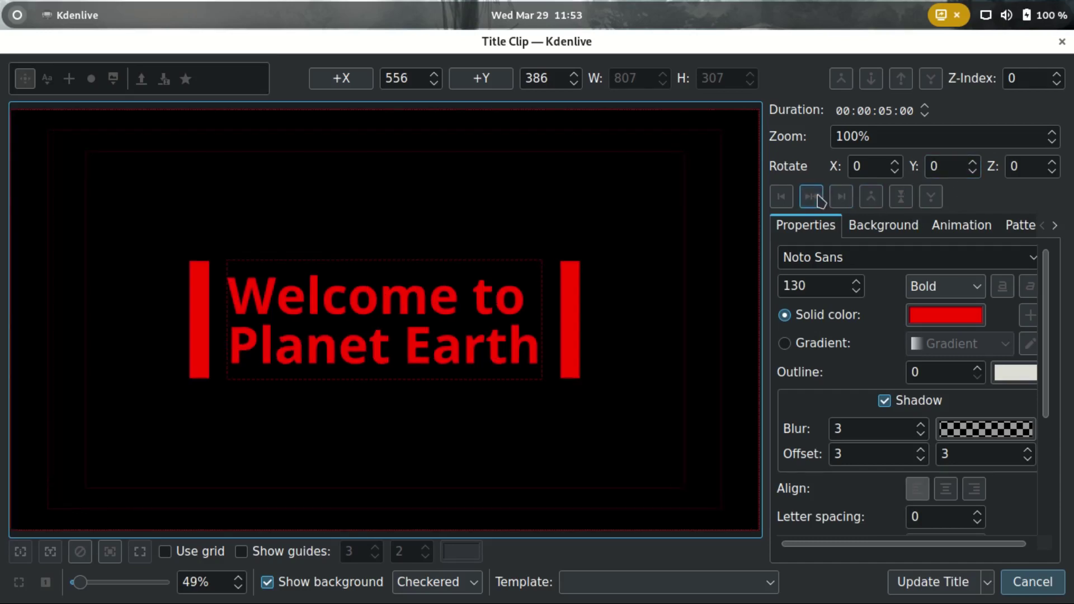
Draw a centred grey rectangle over the text and lower it behind the title
click(70, 79)
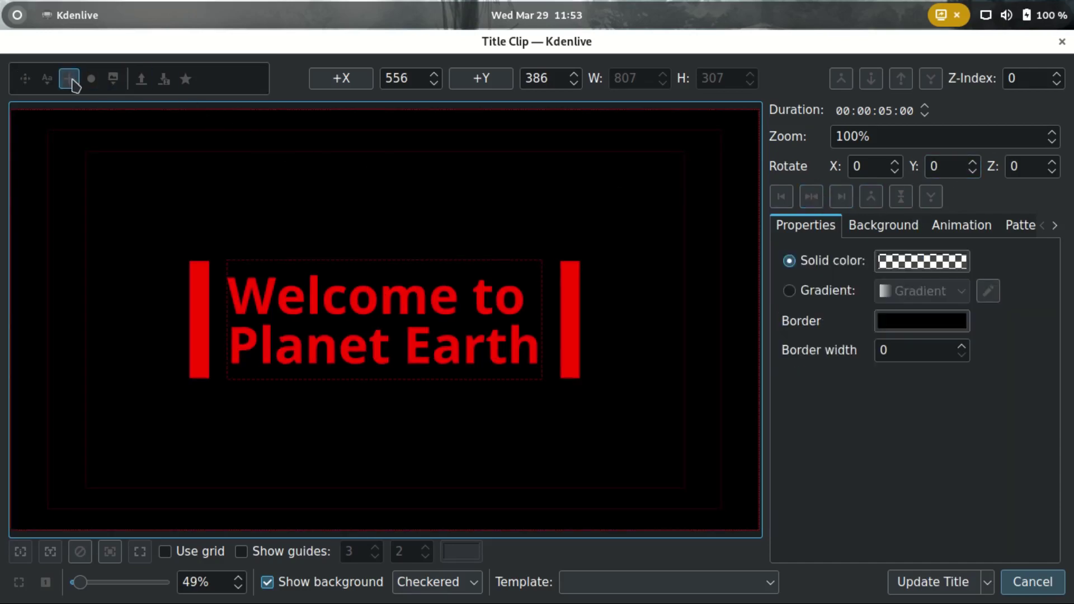
mouse_move(217, 256)
mouse_down()
mouse_move(213, 286)
mouse_move(291, 362)
mouse_move(479, 360)
mouse_move(558, 379)
mouse_up()
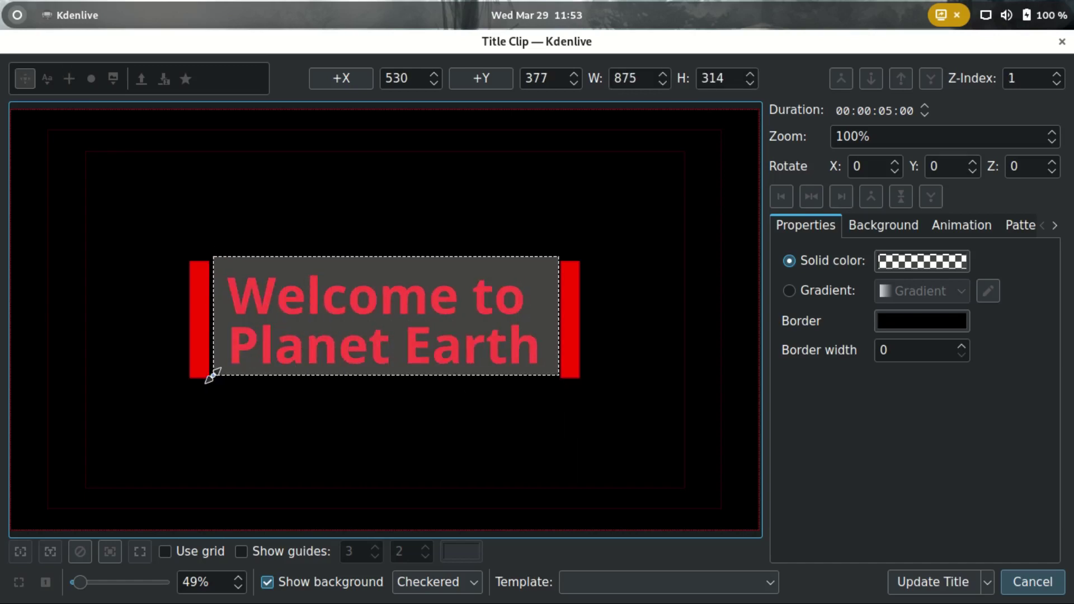
drag(213, 376, 210, 377)
drag(482, 257, 482, 260)
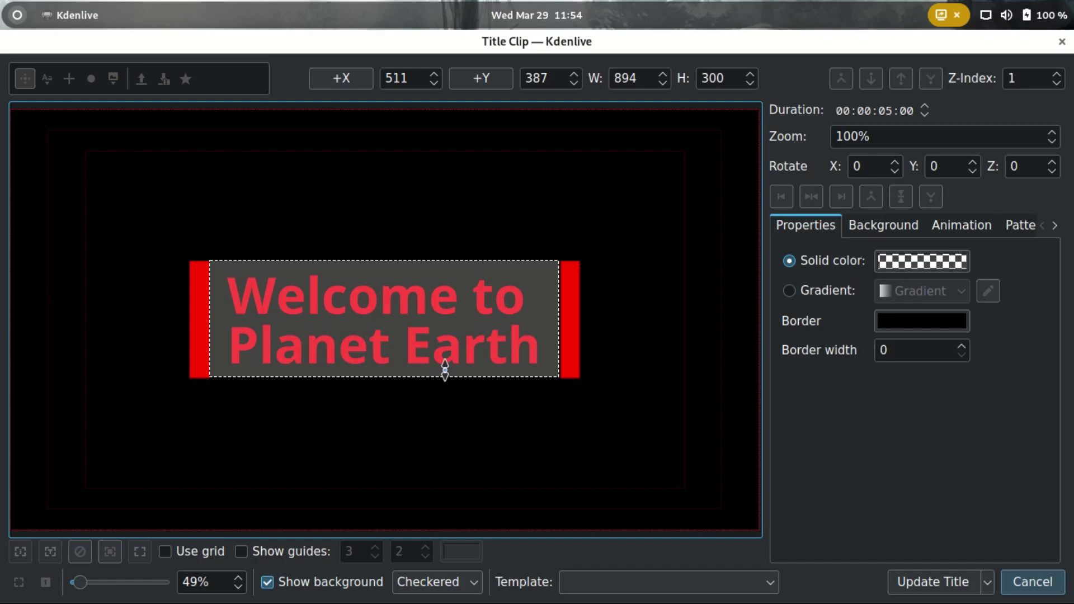
drag(442, 376, 442, 378)
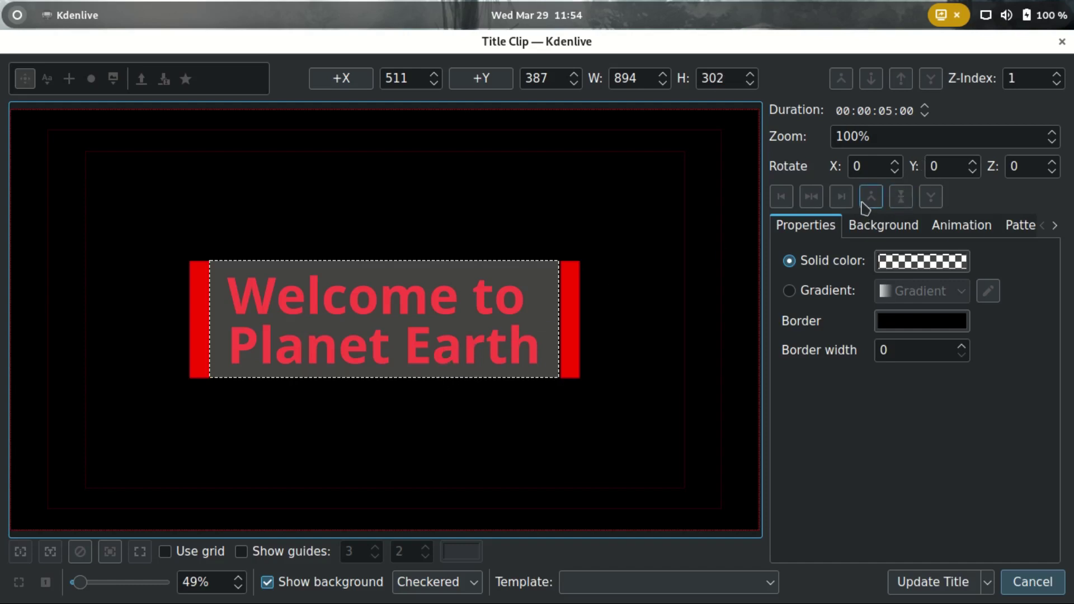
click(819, 199)
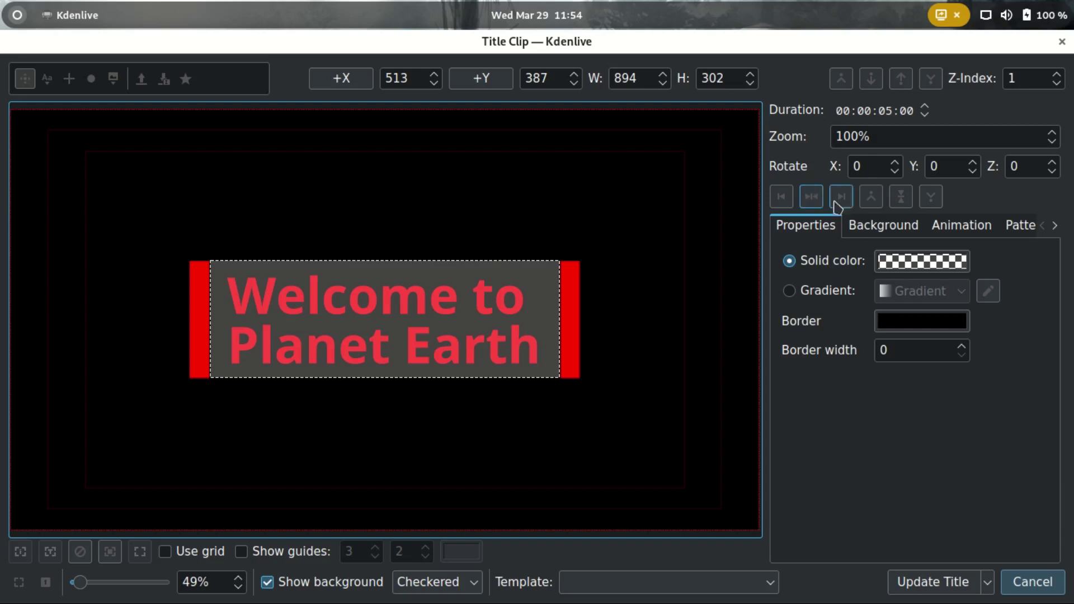
click(941, 266)
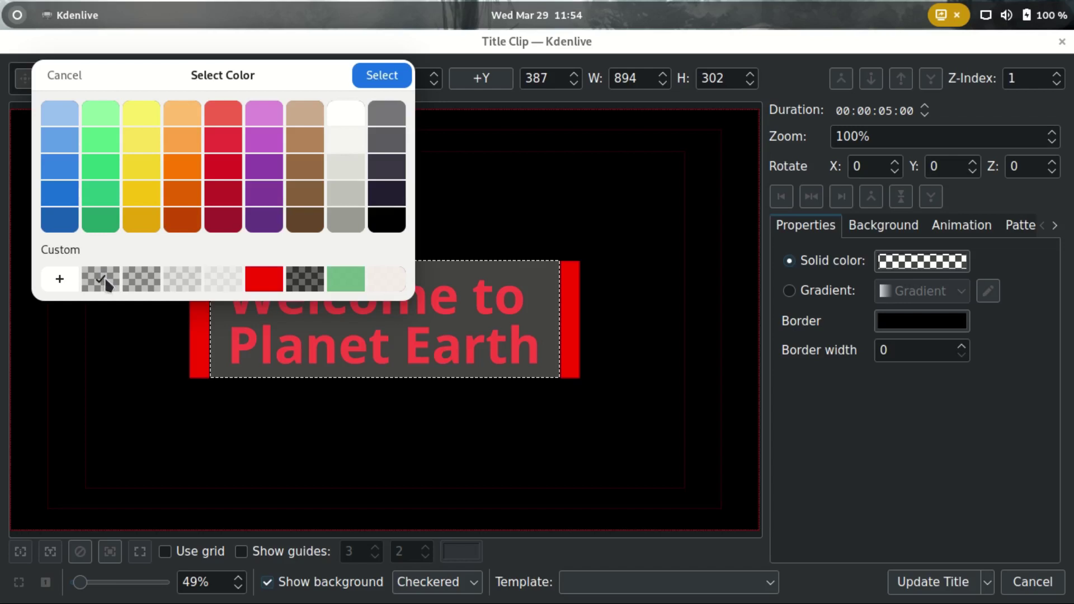
click(367, 67)
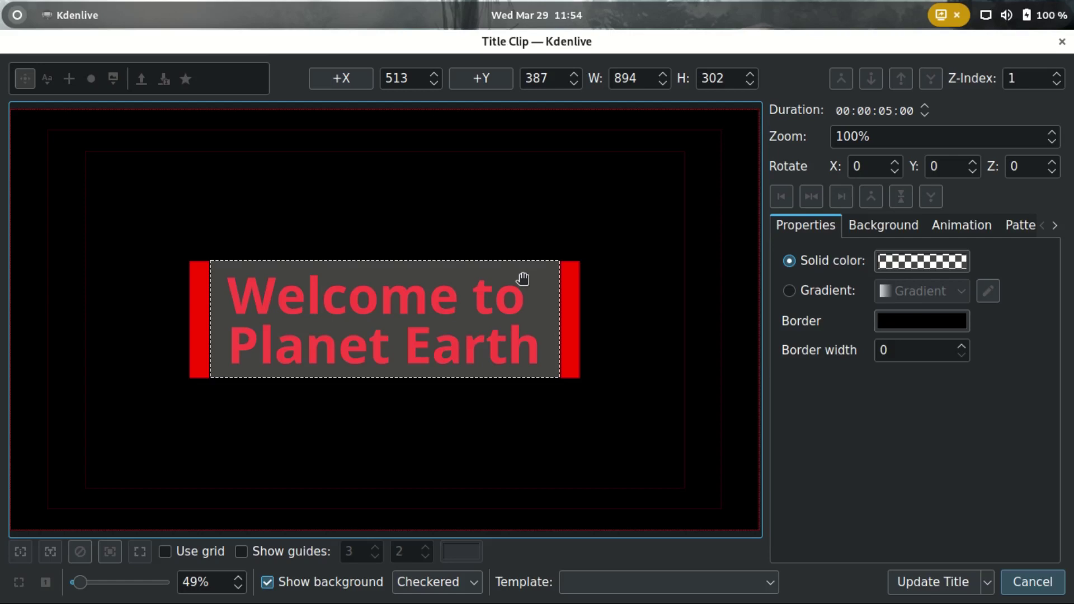
click(931, 79)
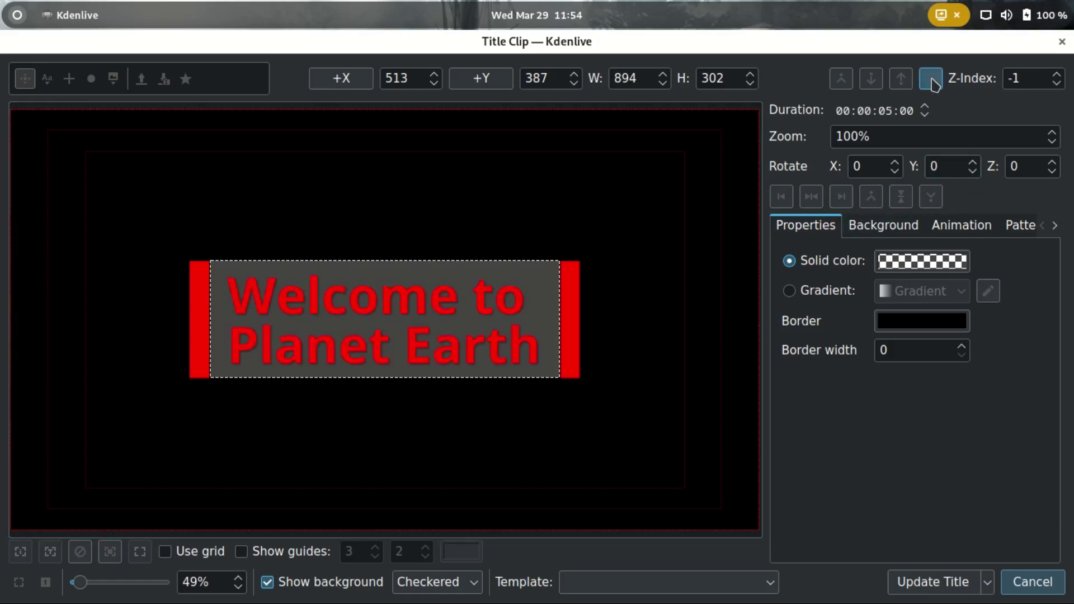
Check the text position and apply the changes with Update Title
click(683, 388)
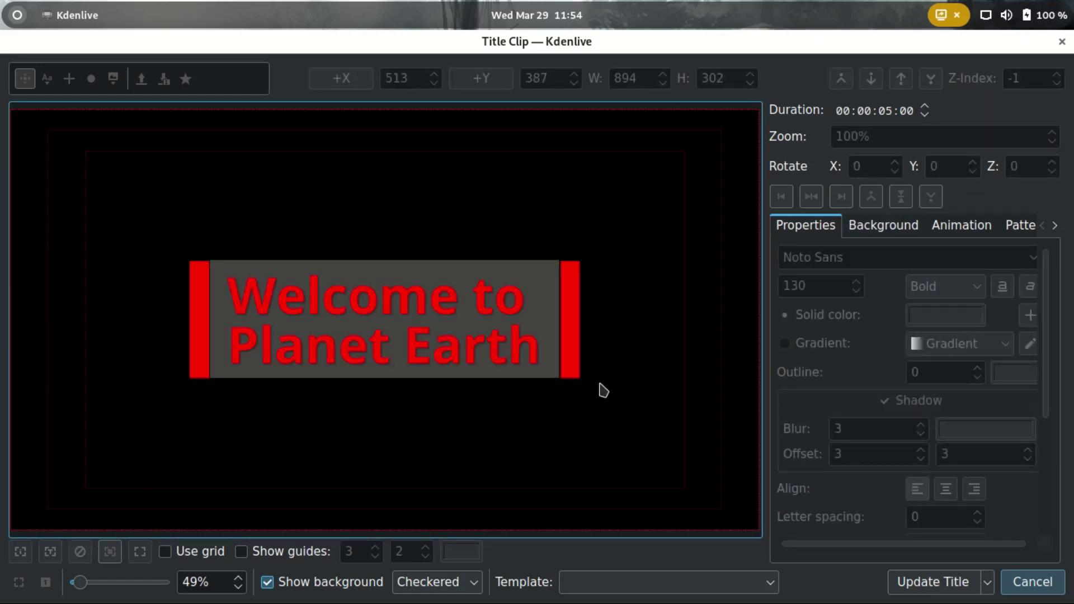
click(515, 278)
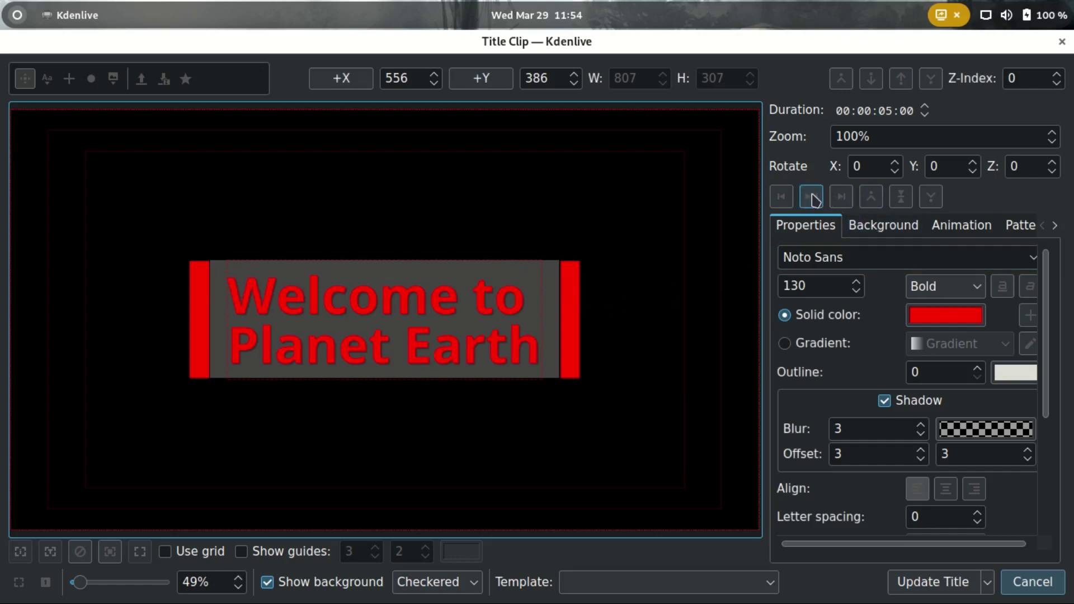
click(662, 401)
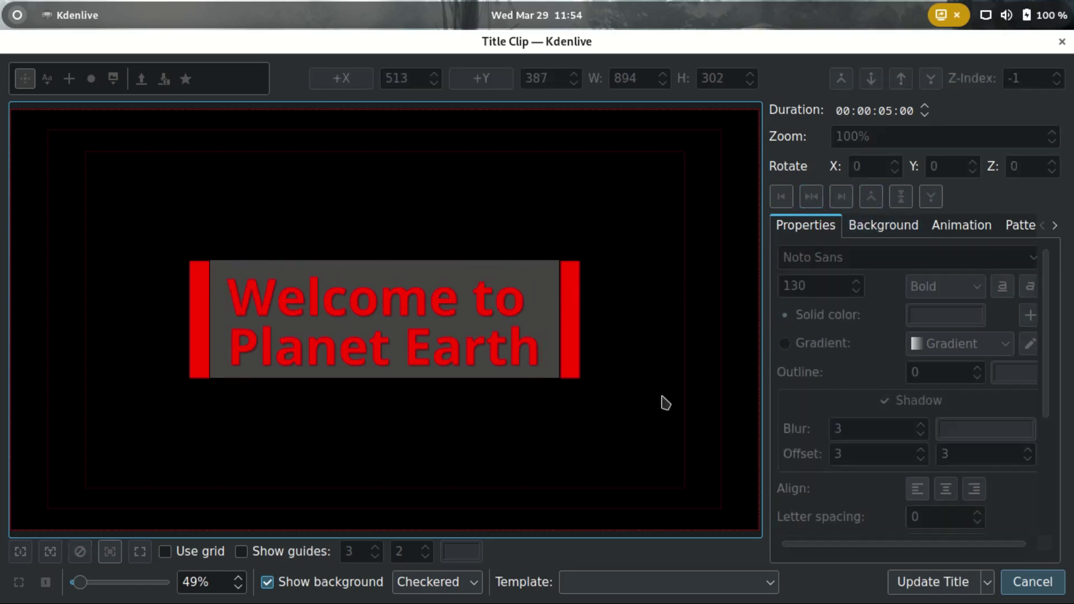
click(951, 584)
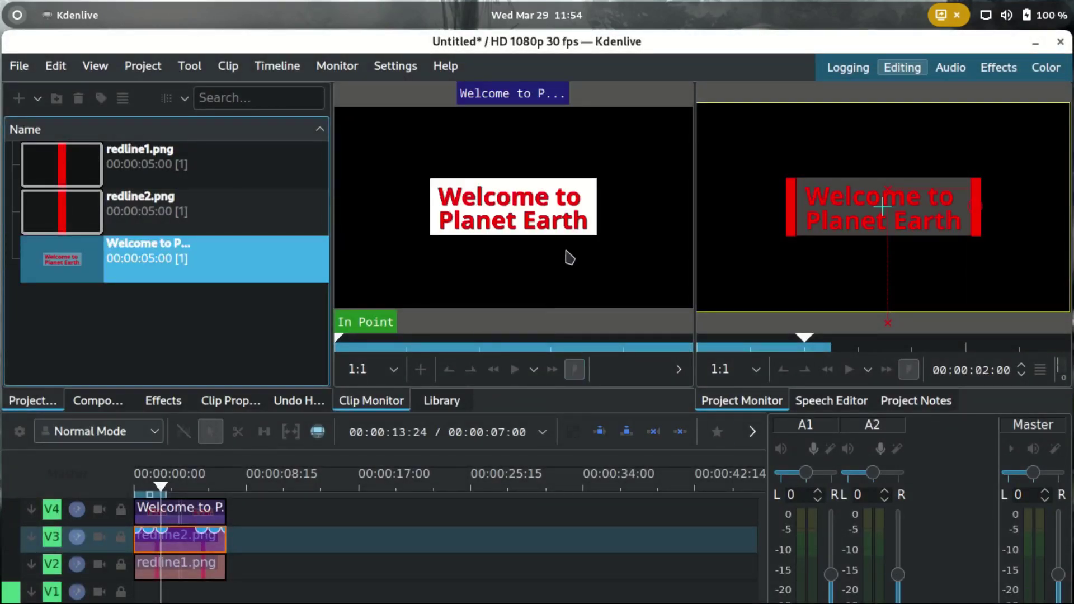
Add a Transform effect to the Welcome to Planet Earth title clip
click(179, 507)
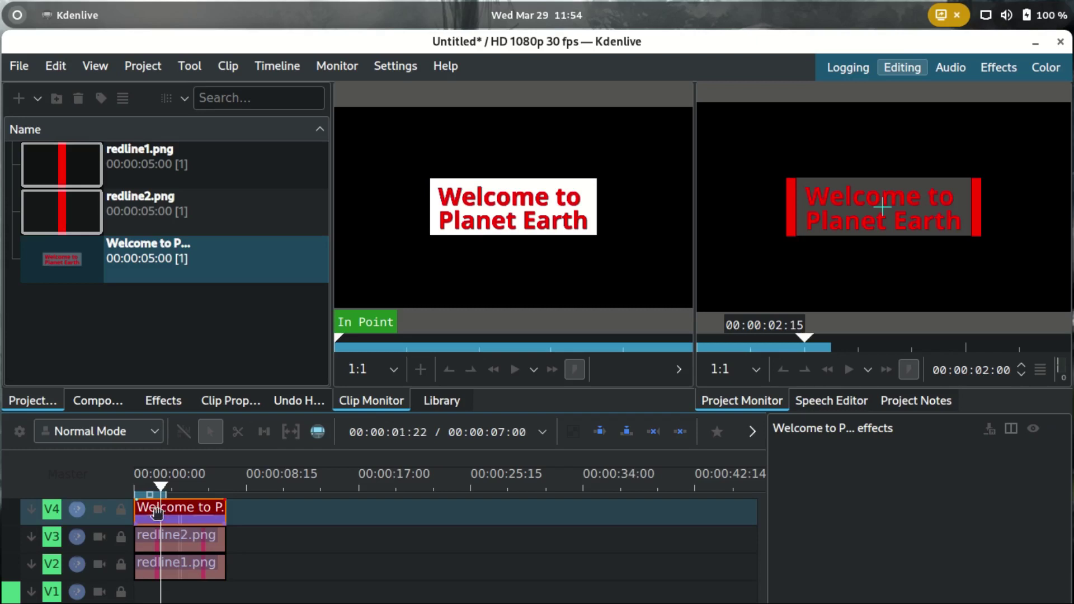
right_click(175, 513)
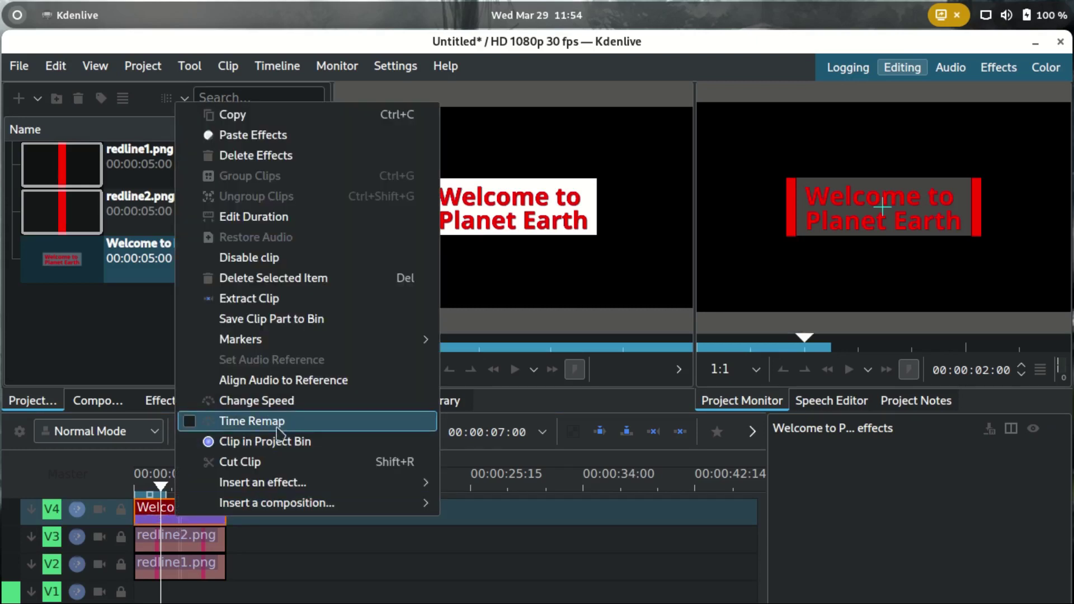
mouse_move(292, 489)
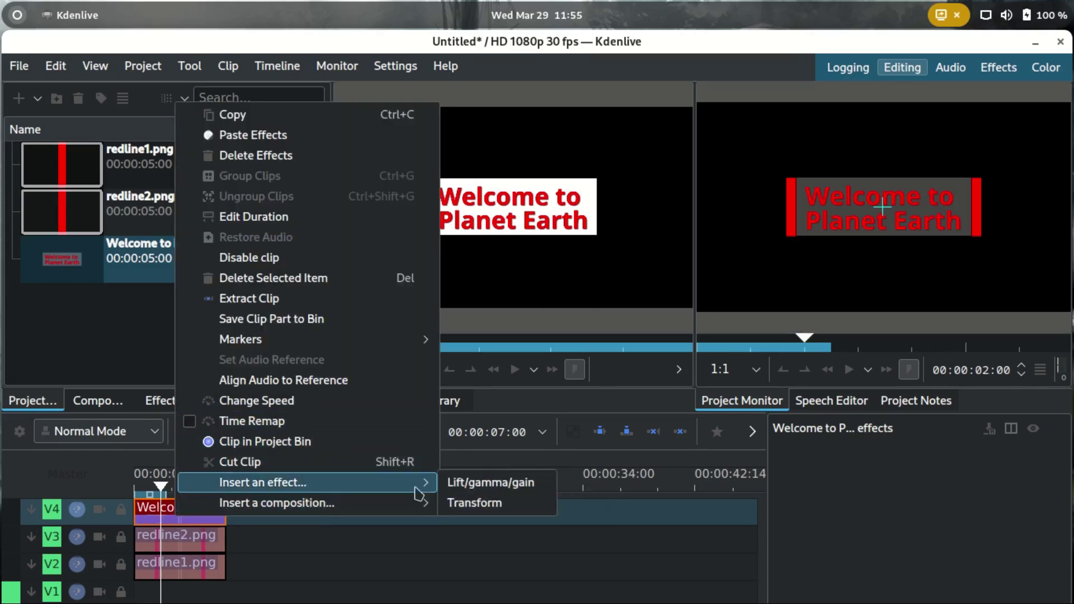
click(487, 505)
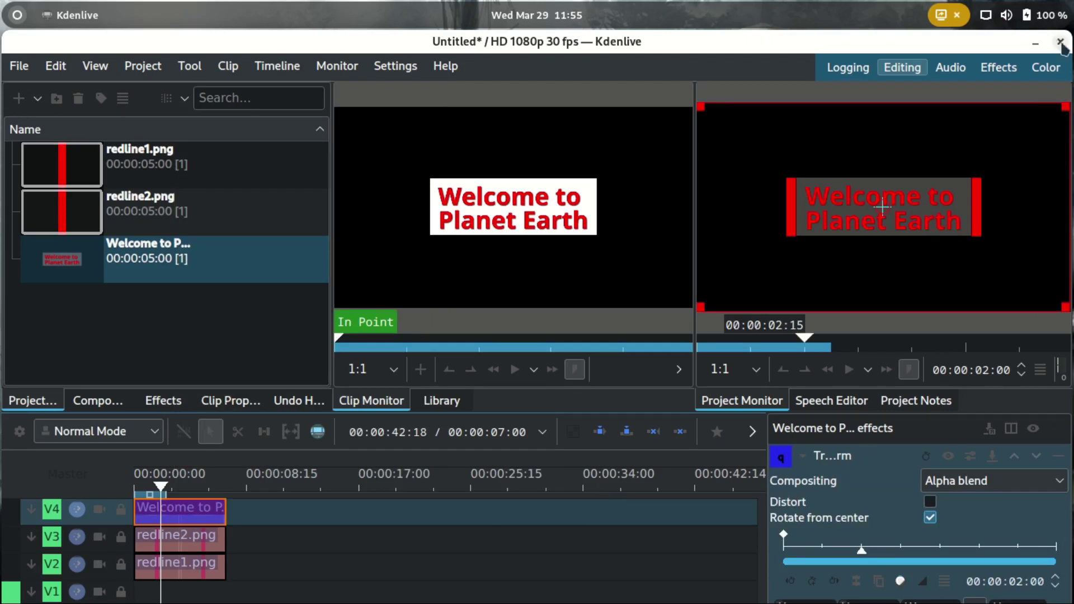
click(998, 67)
Set opacity keyframes for the fade-in: 0% at 0s and 1s, 100% at 2s
click(200, 214)
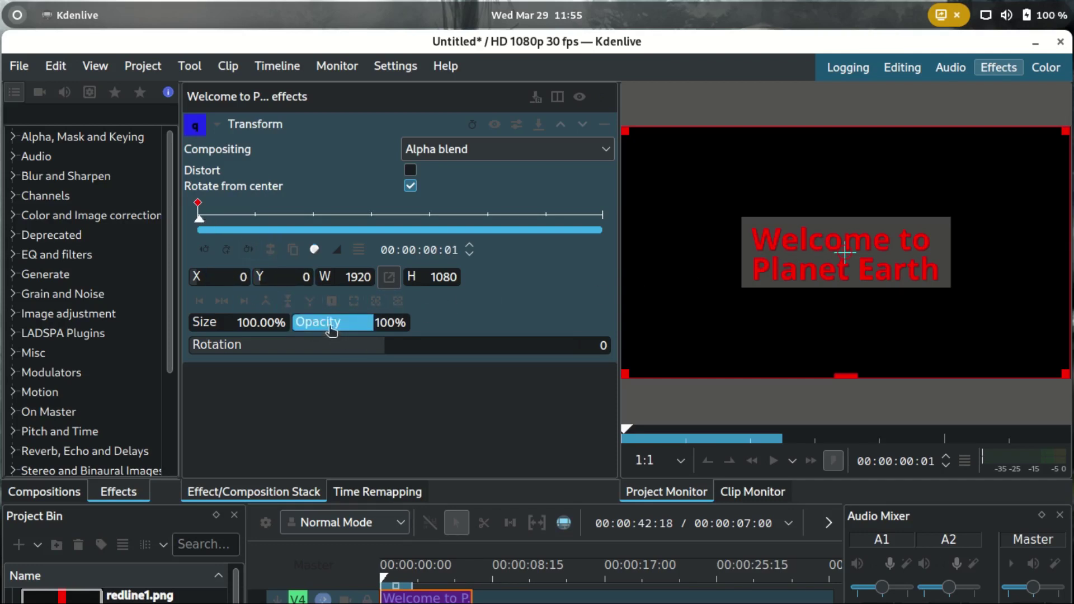
drag(338, 329, 288, 320)
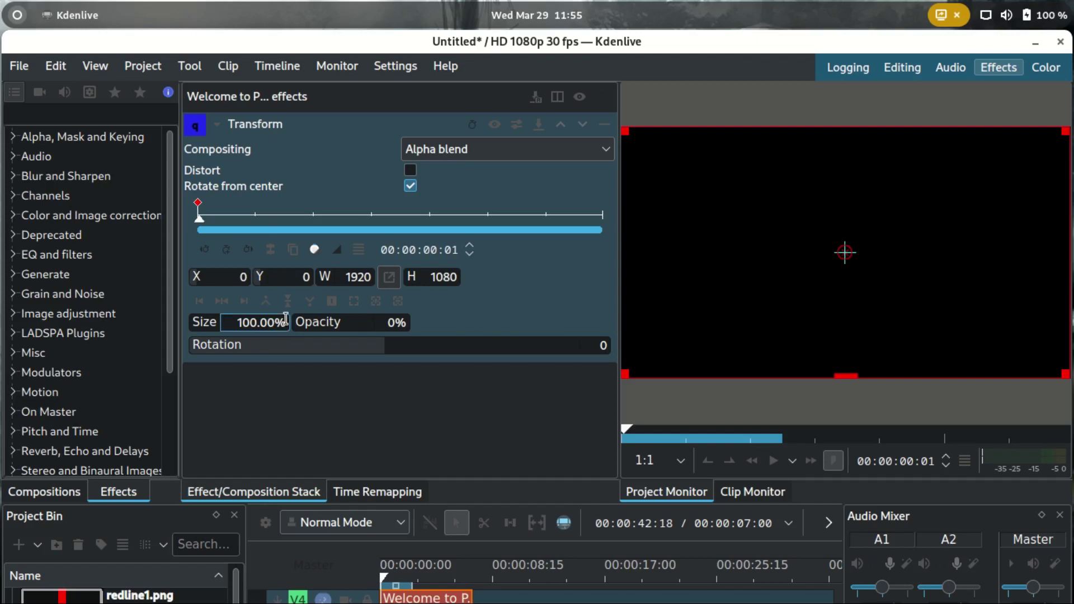
drag(250, 216, 255, 217)
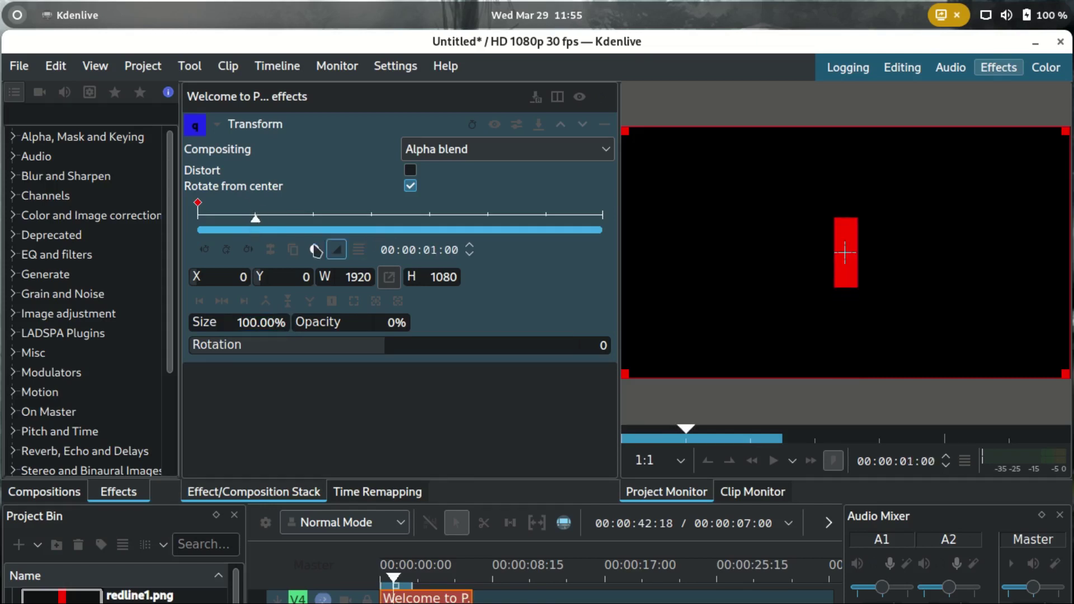
click(227, 251)
drag(258, 220, 316, 220)
click(226, 249)
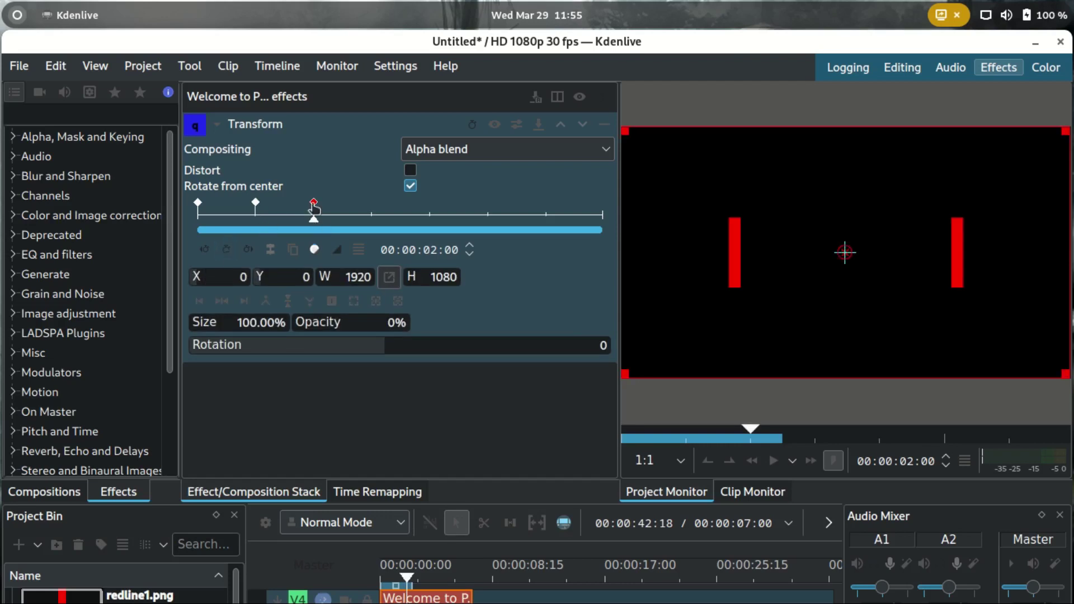
drag(307, 327, 383, 328)
click(402, 323)
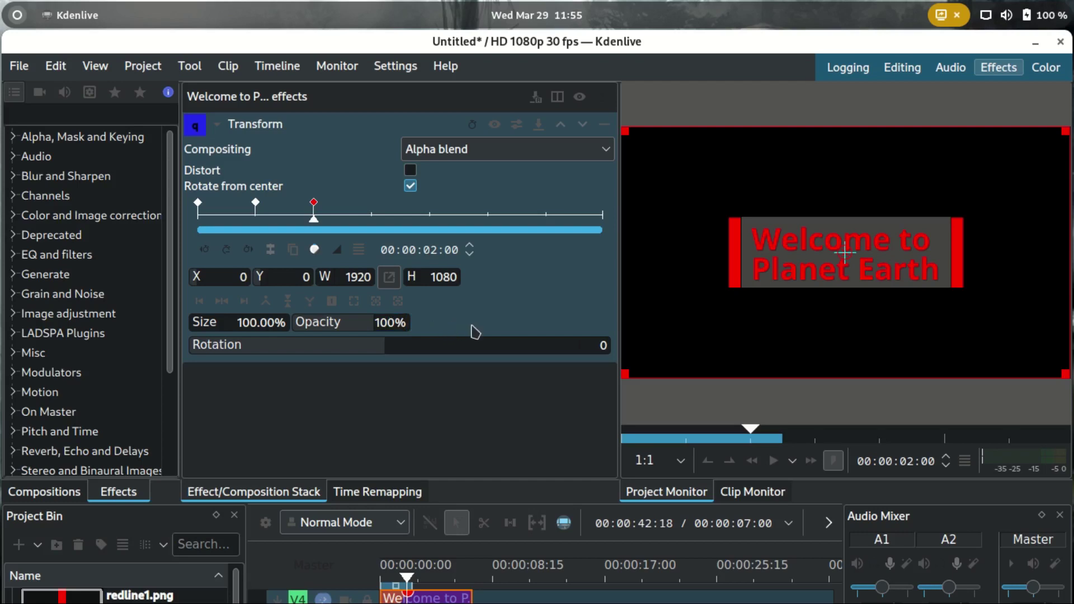
Add fade-out opacity keyframes: 100% at 5s, 0% at 6s and the clip end
drag(315, 226, 491, 241)
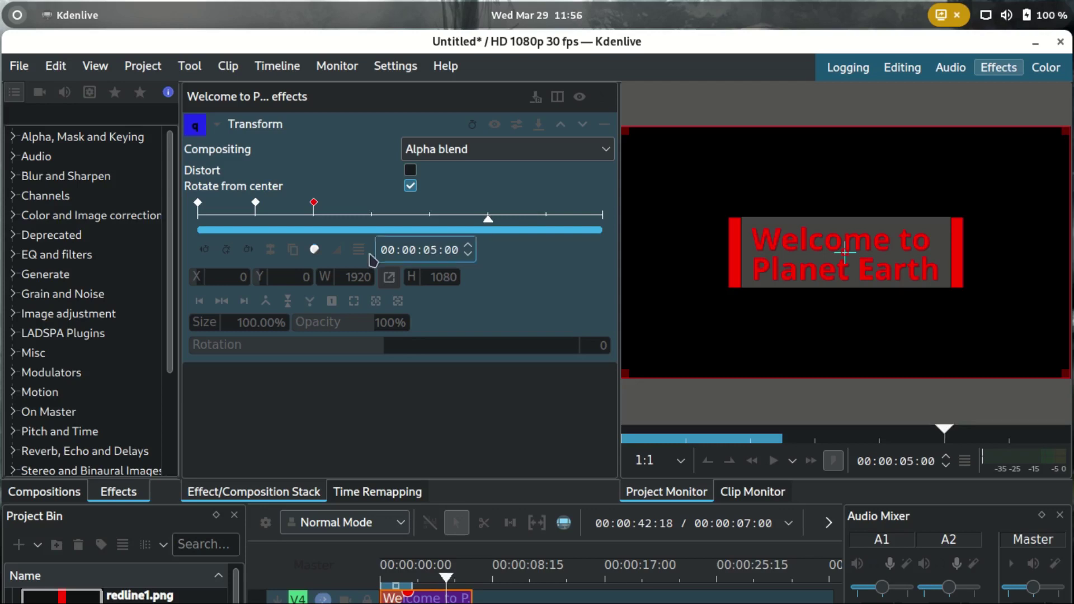
click(226, 249)
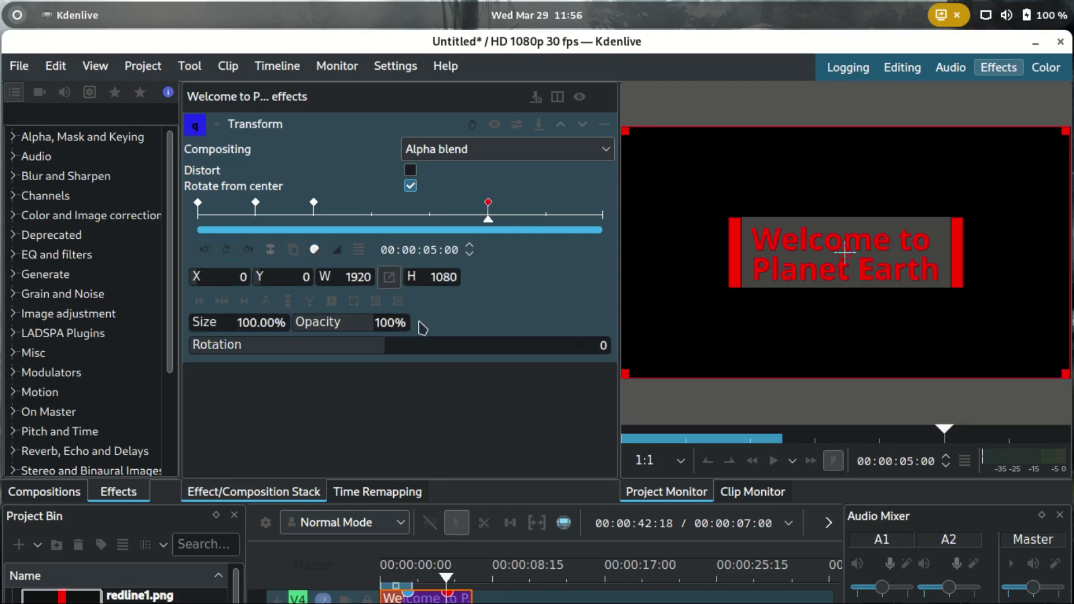
drag(492, 226, 550, 224)
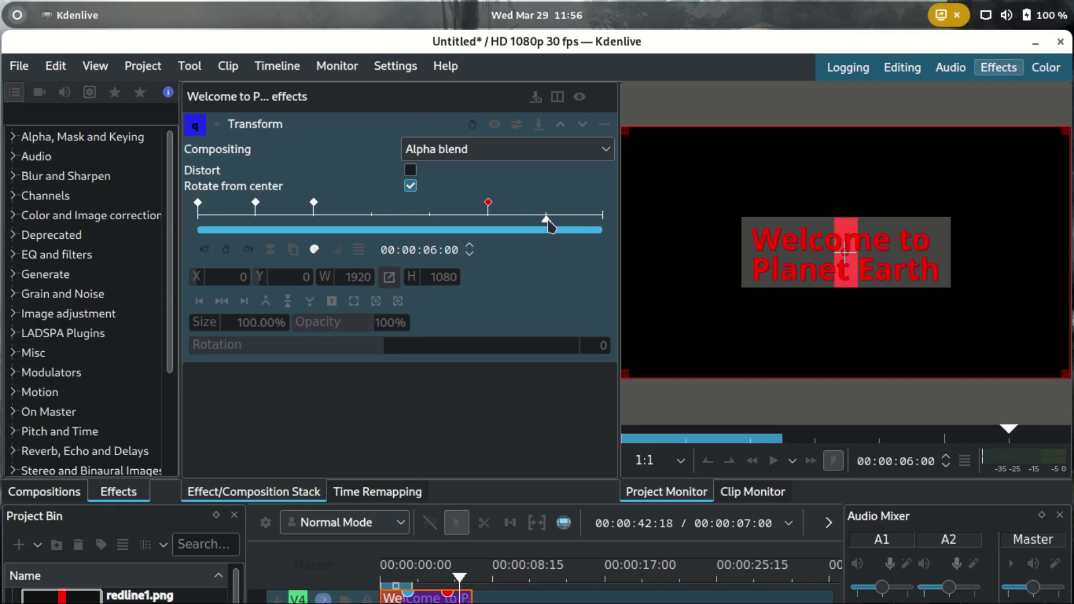
click(233, 253)
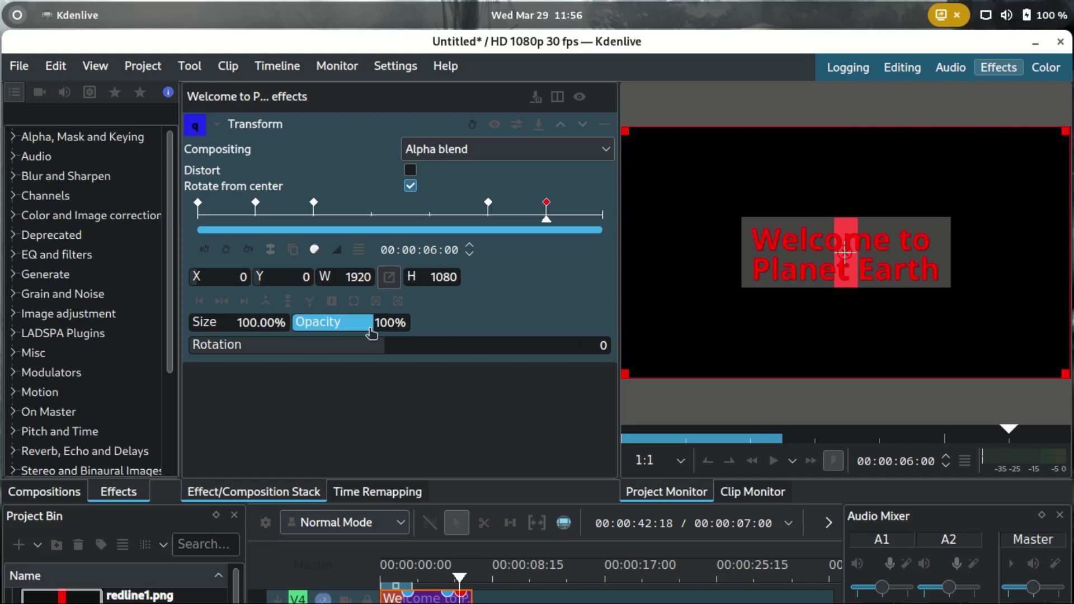
drag(371, 331, 292, 330)
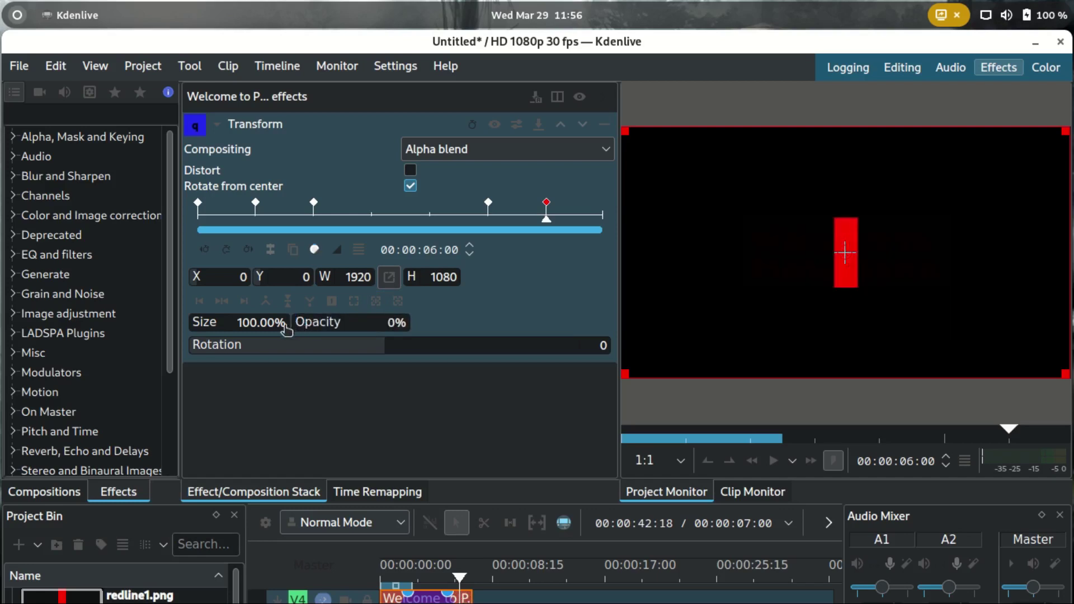
drag(534, 220, 606, 245)
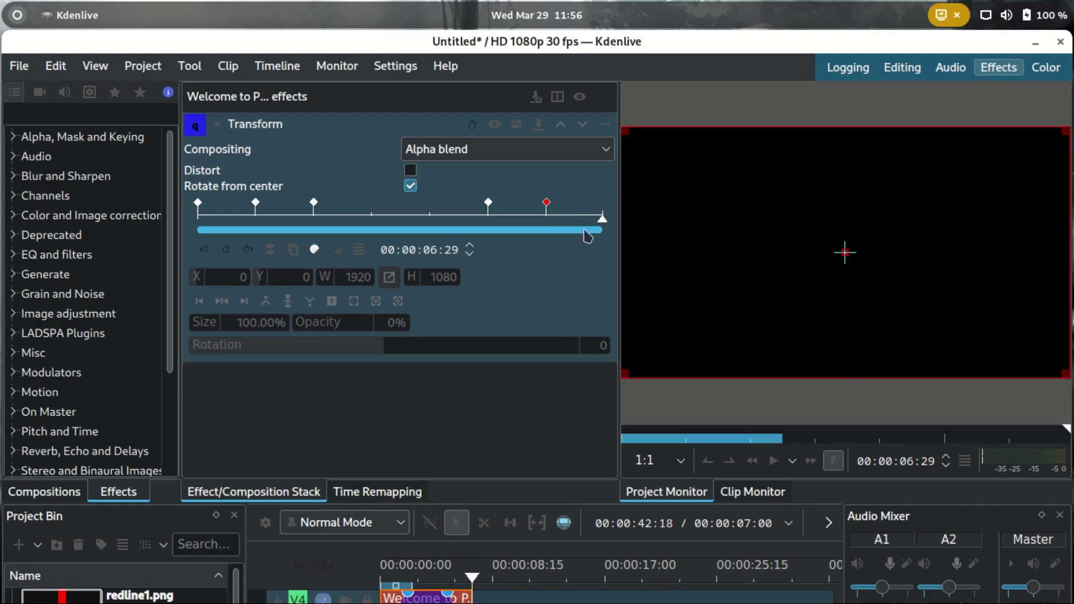
click(226, 249)
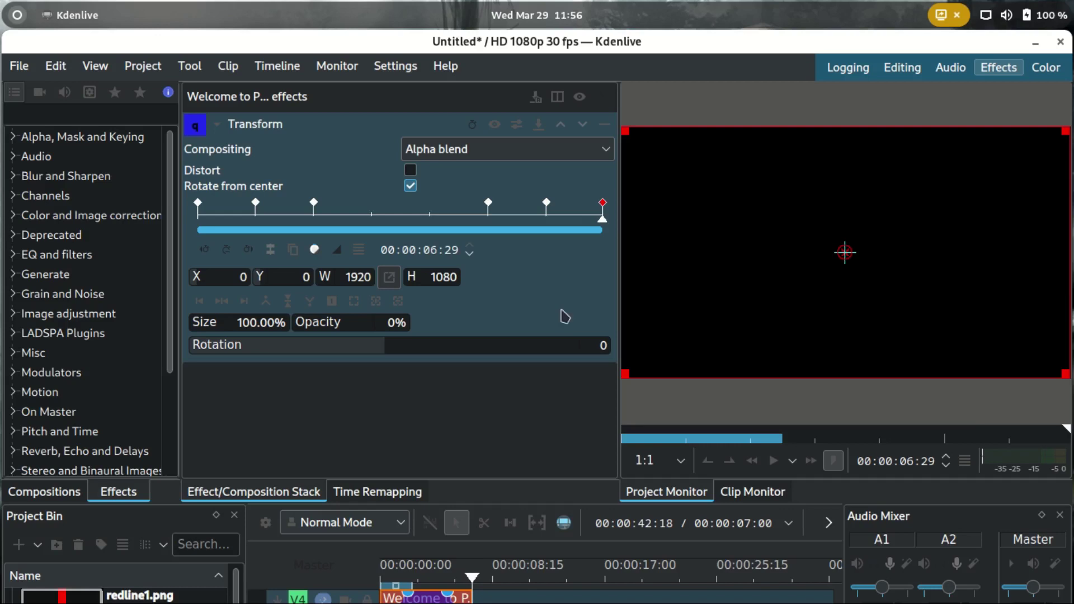
drag(486, 238, 314, 233)
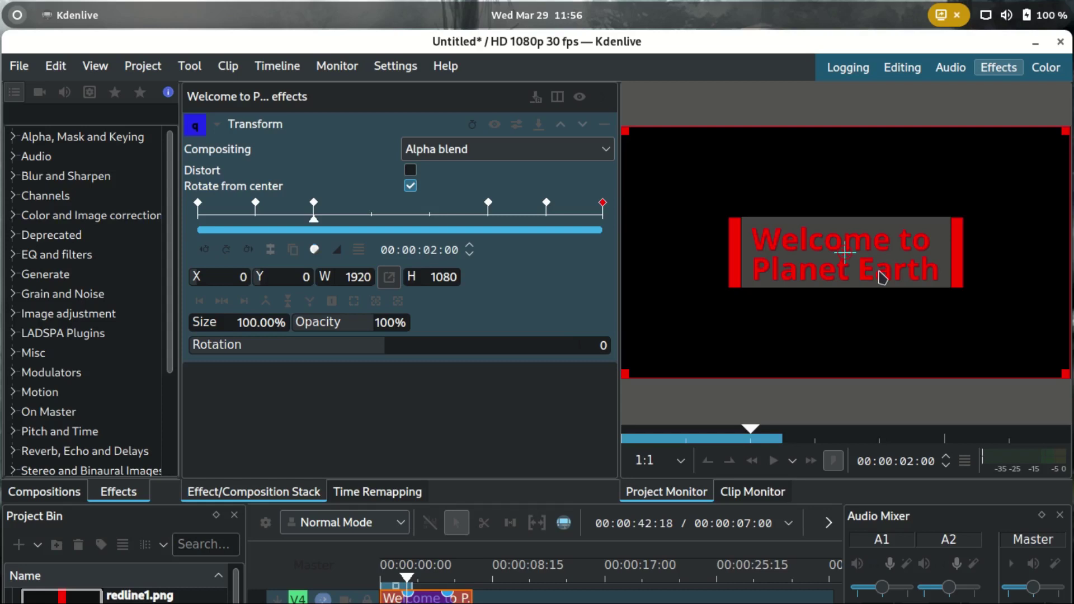
click(12, 139)
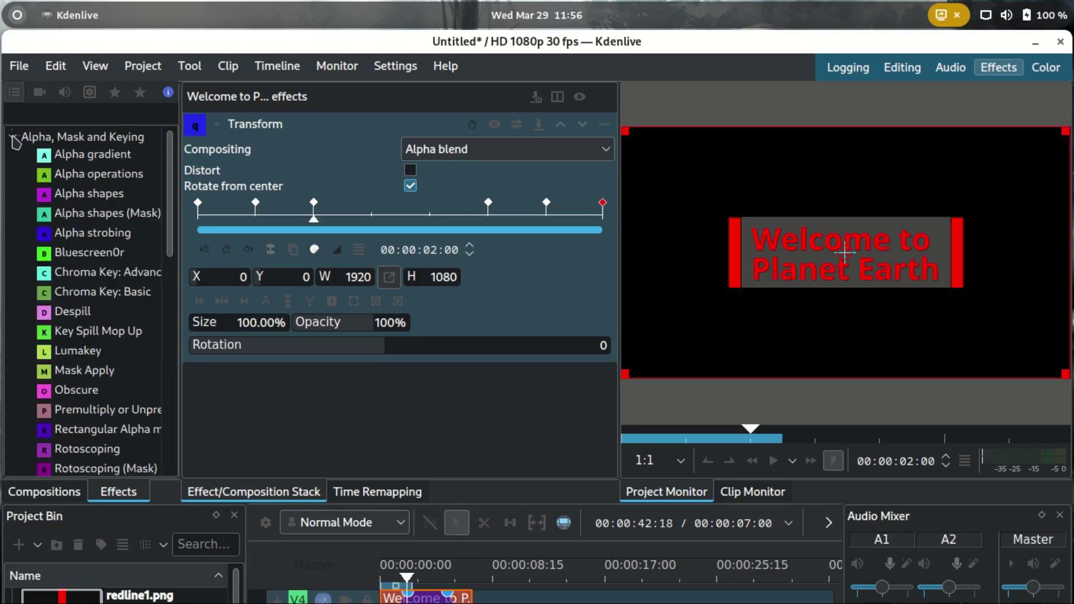
Add Alpha shapes (Mask) to the title and size the rectangle around the title text
click(120, 218)
double_click(120, 218)
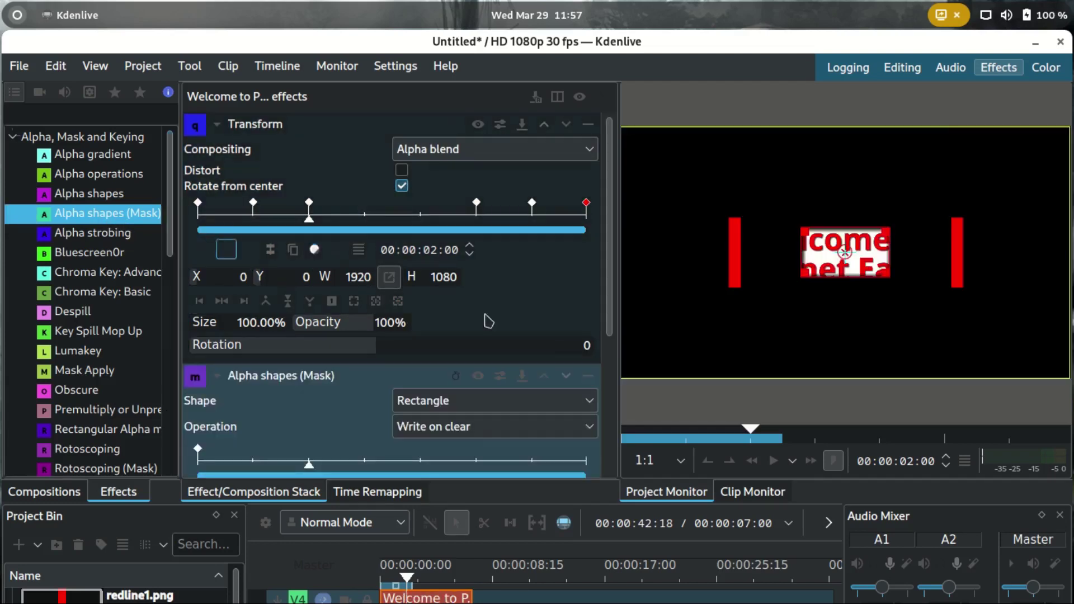
drag(804, 273, 744, 289)
drag(740, 217, 749, 215)
drag(882, 285, 951, 286)
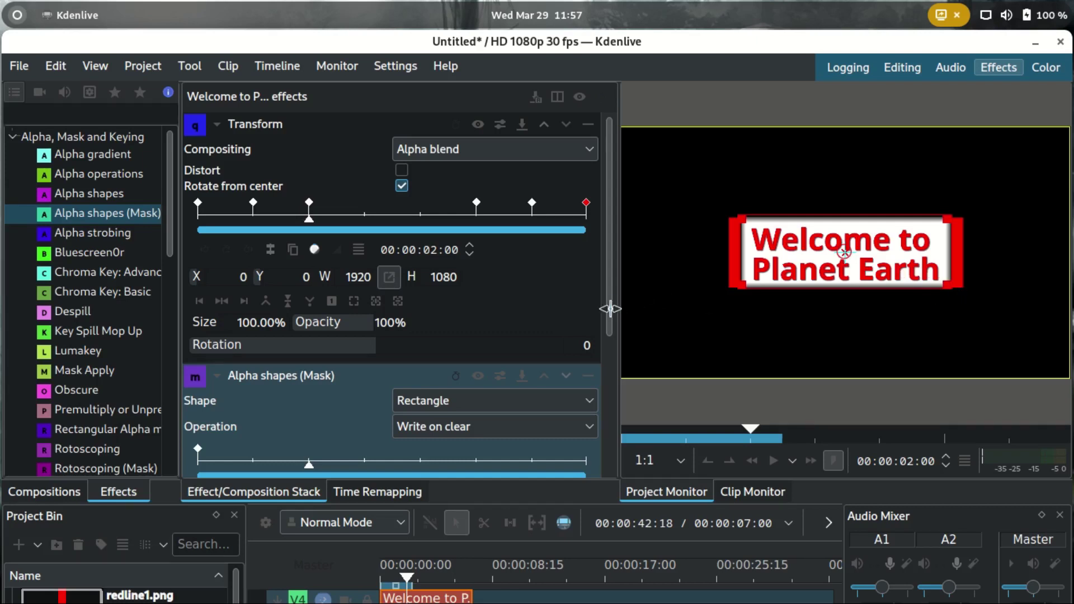
Set the mask's Operation to Min
scroll(615, 307, down, 1)
drag(616, 306, 610, 434)
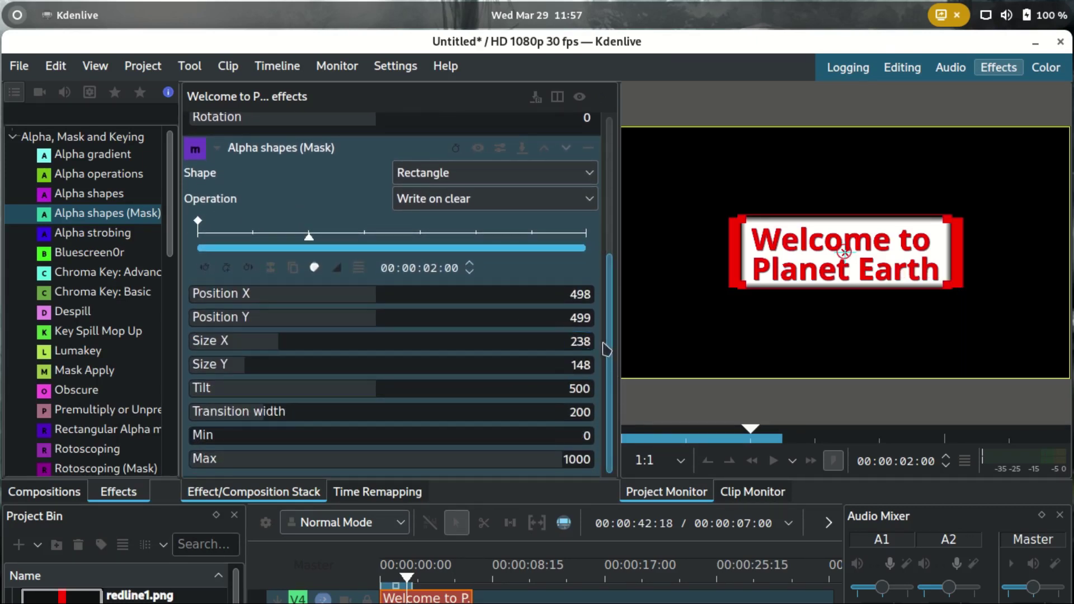
scroll(583, 339, down, 6)
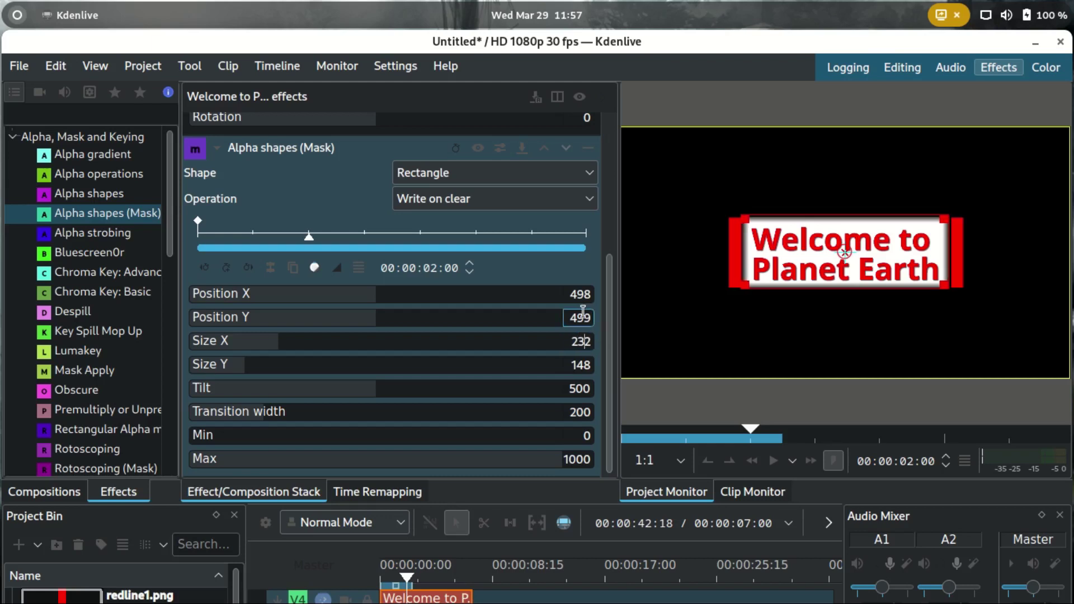
scroll(584, 315, up, 1)
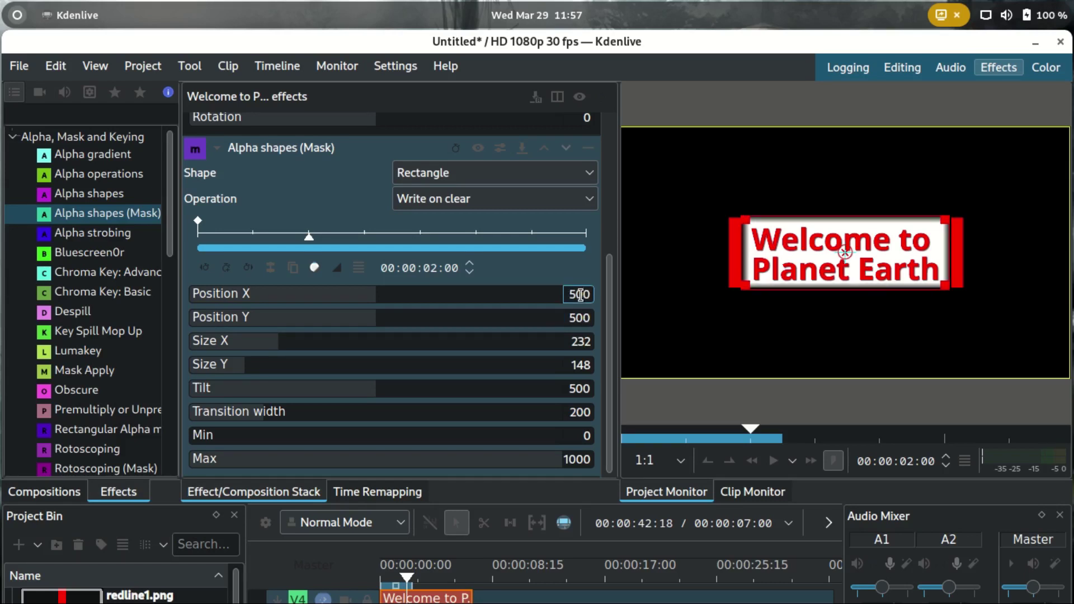
drag(609, 262, 610, 235)
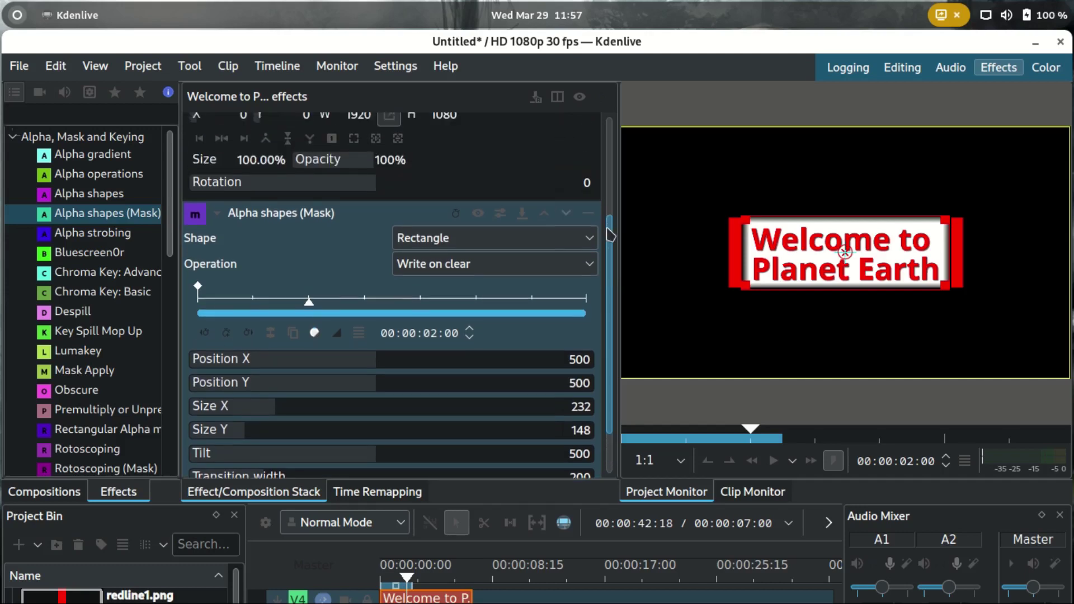
scroll(609, 235, down, 1)
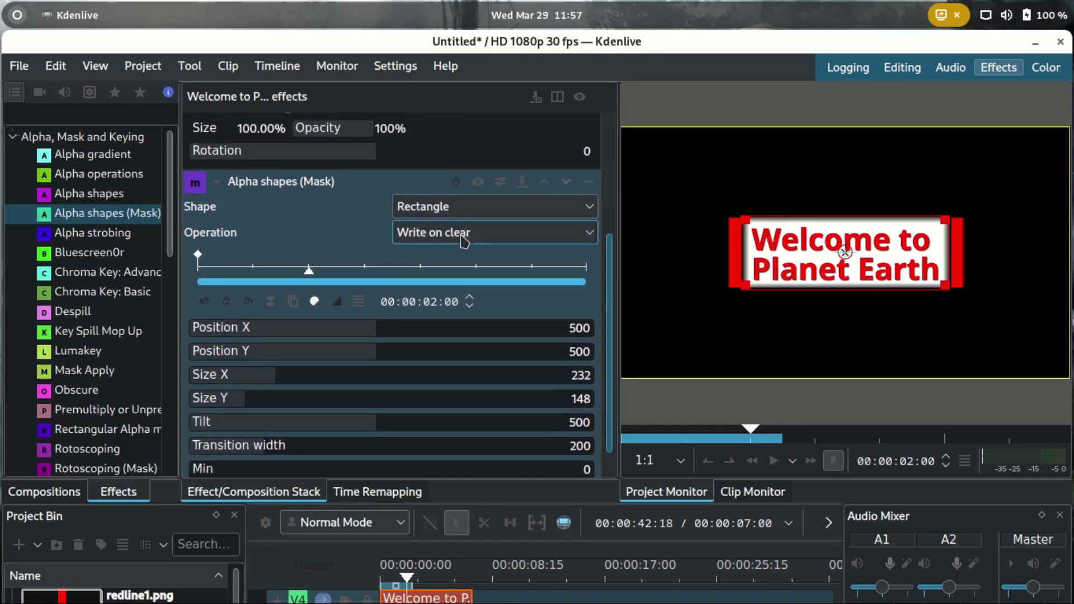
click(589, 234)
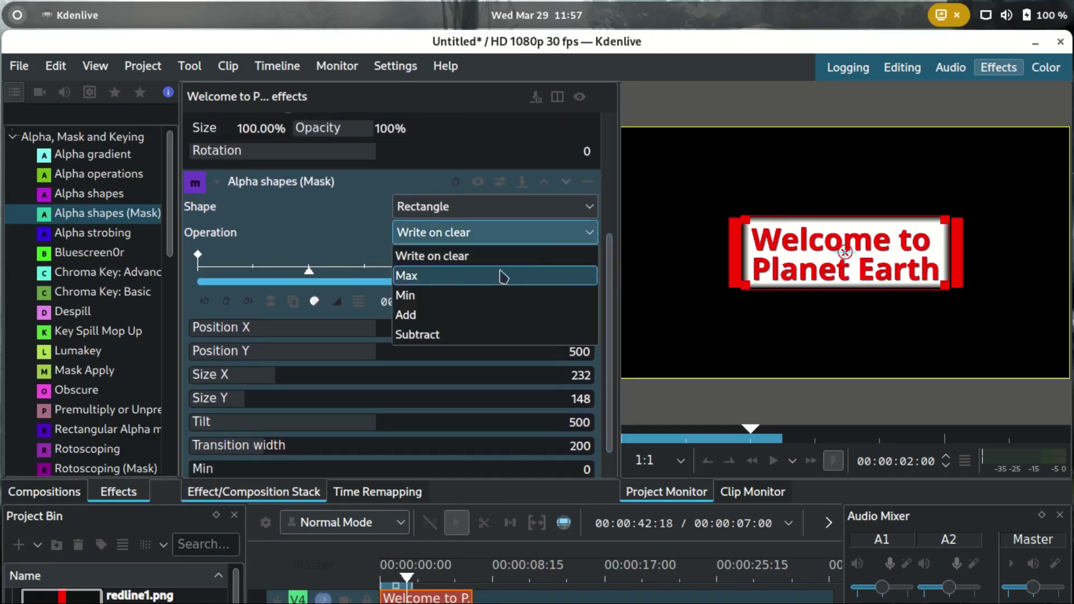
click(435, 298)
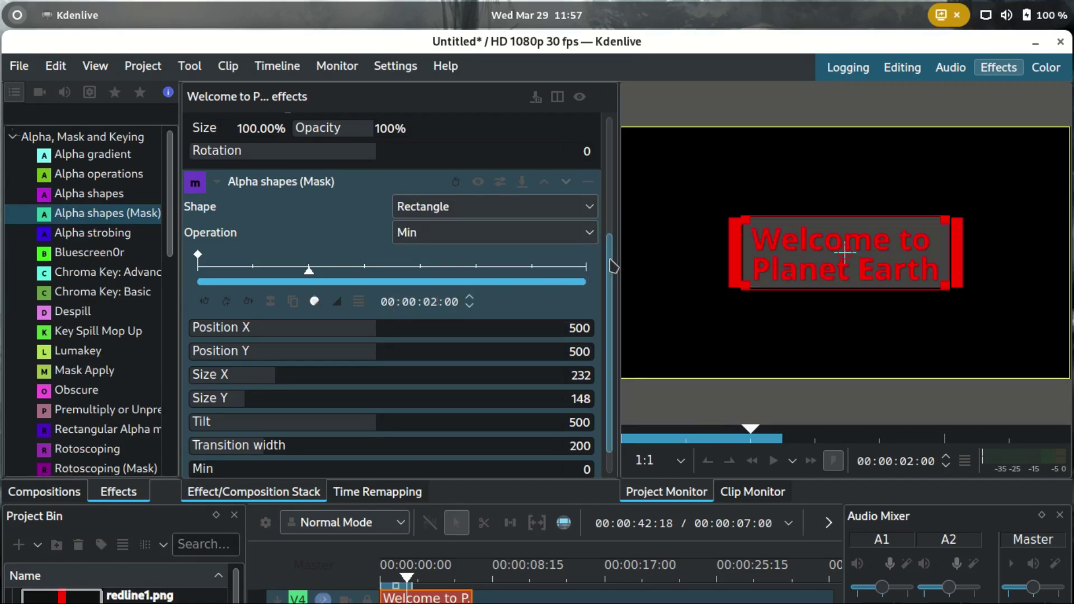
scroll(611, 271, down, 1)
drag(611, 270, 613, 253)
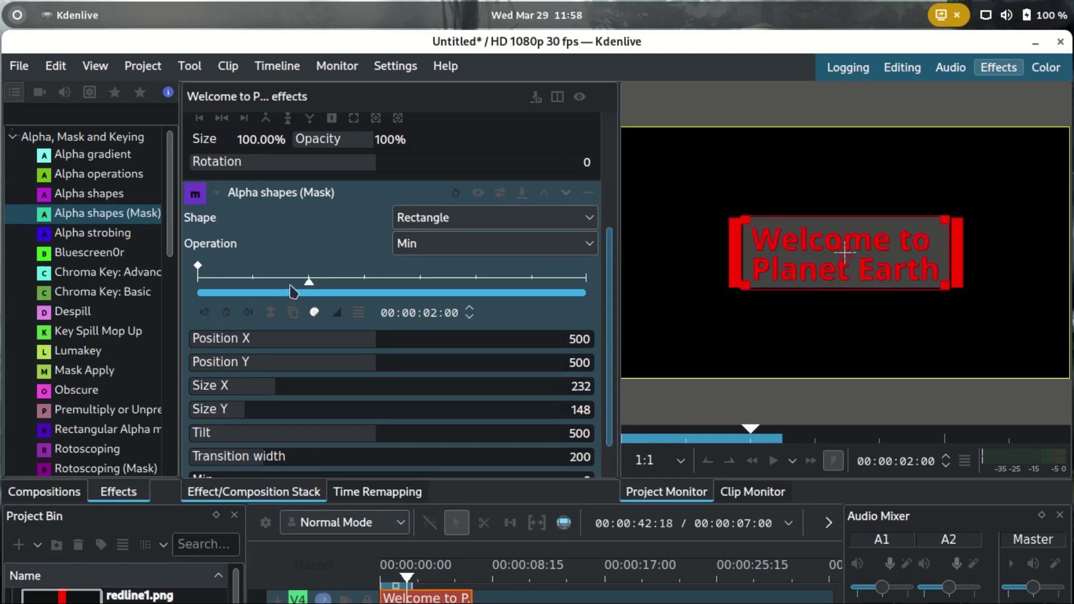
Give the mask Size X 0 at the clip start and at a 1-second keyframe
click(232, 313)
drag(309, 287, 195, 290)
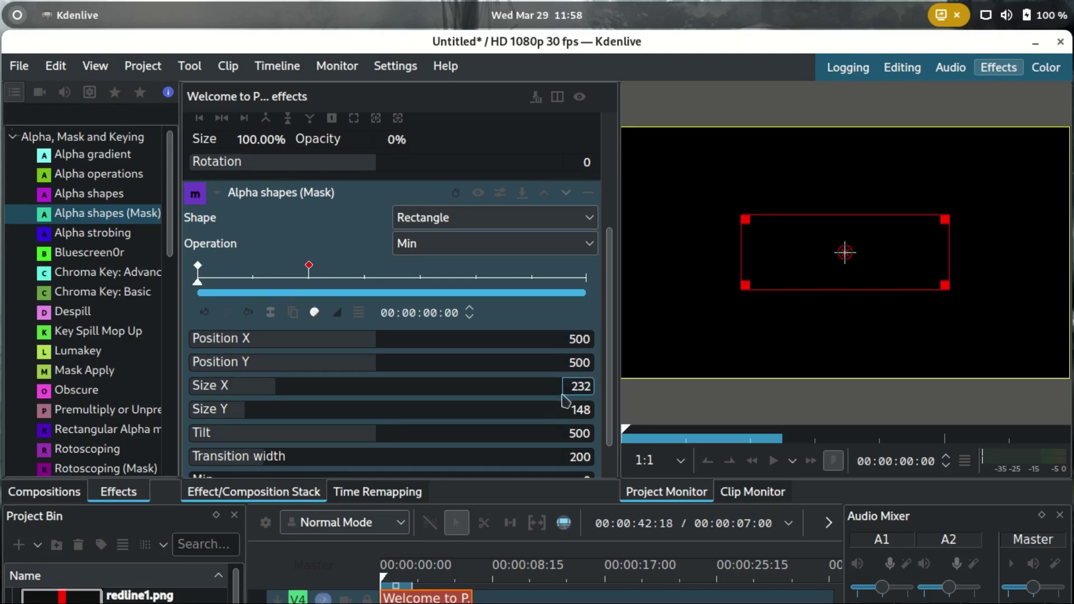
double_click(582, 386)
text(0)
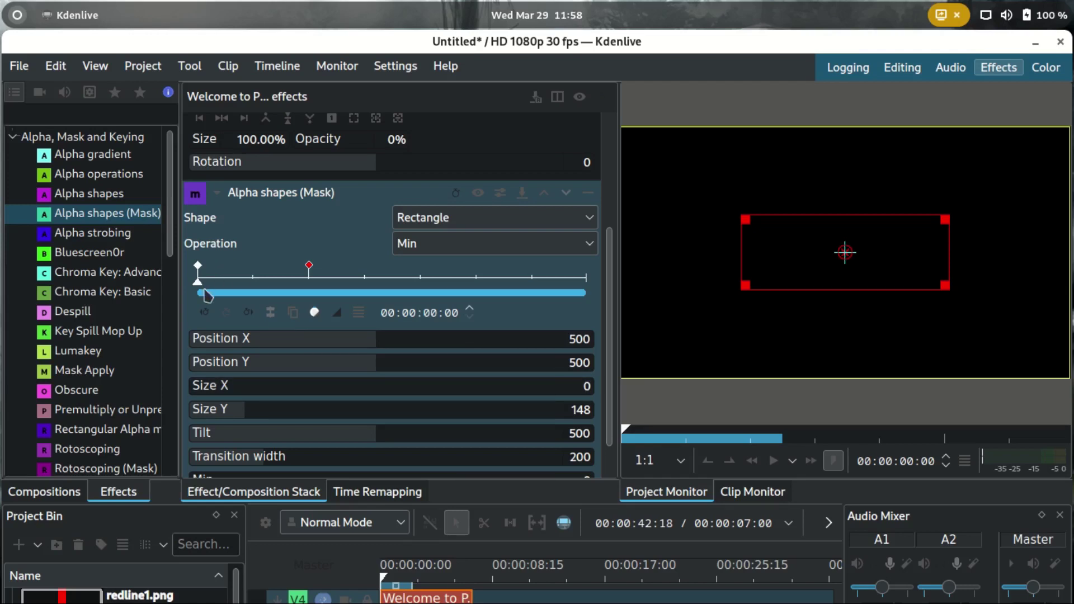
drag(202, 292, 258, 295)
click(226, 312)
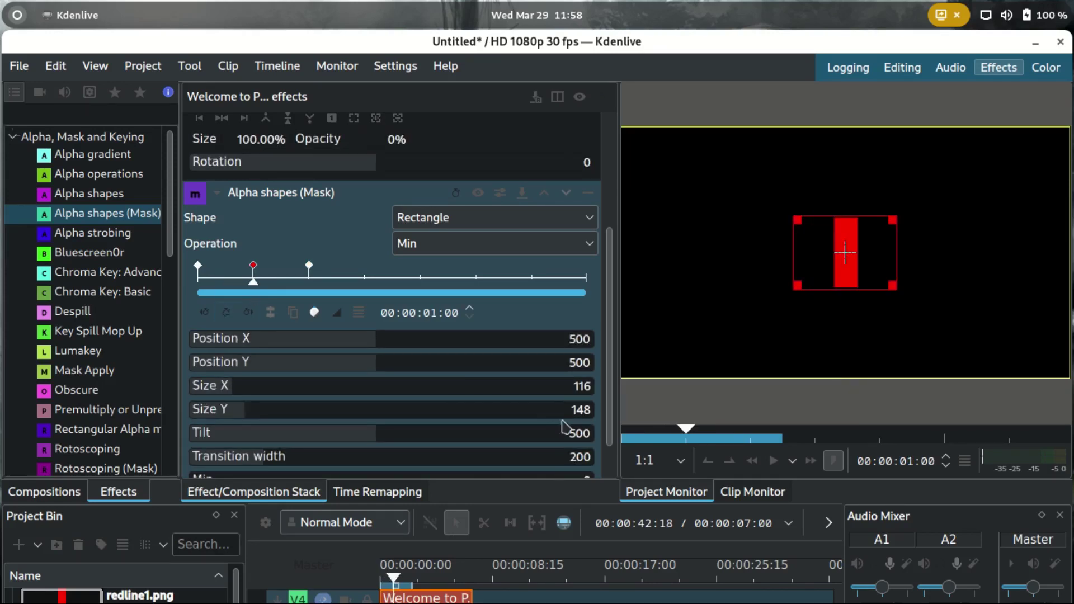
click(583, 392)
double_click(583, 390)
text(0)
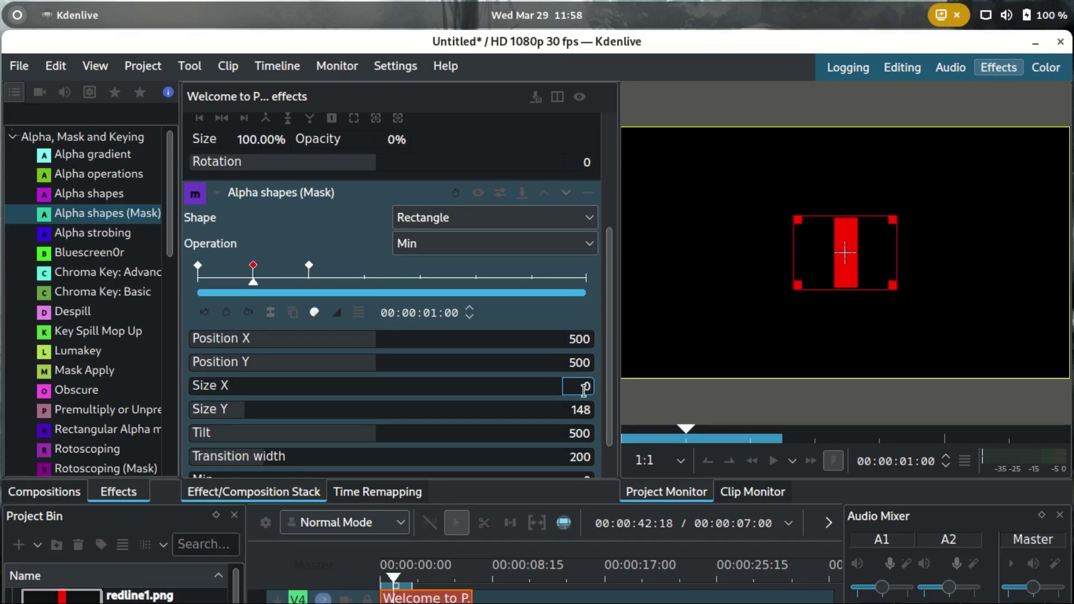
Add a mask keyframe at 5 seconds keeping Size X at 232
drag(254, 286, 361, 312)
drag(367, 314, 477, 317)
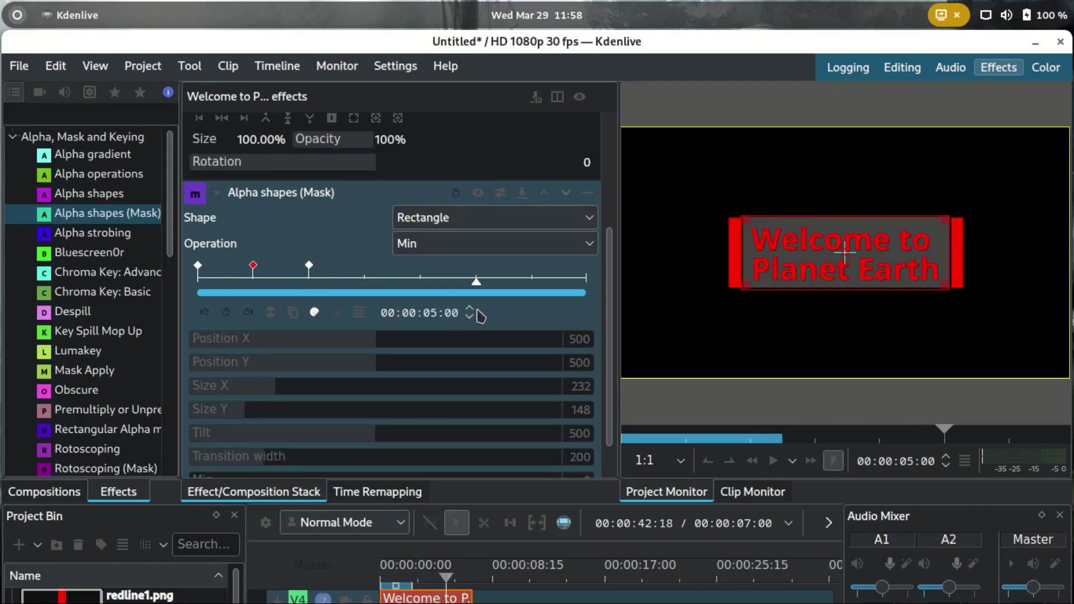
click(226, 312)
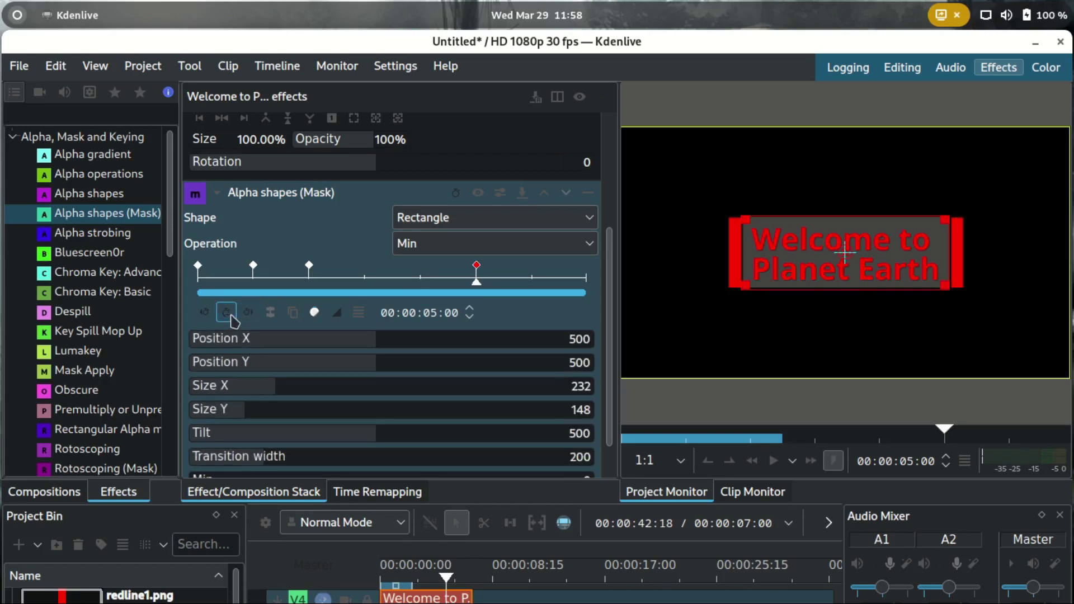
click(588, 387)
click(491, 315)
Add mask keyframes at 6 seconds and the clip end with Size X 0
drag(483, 288, 536, 297)
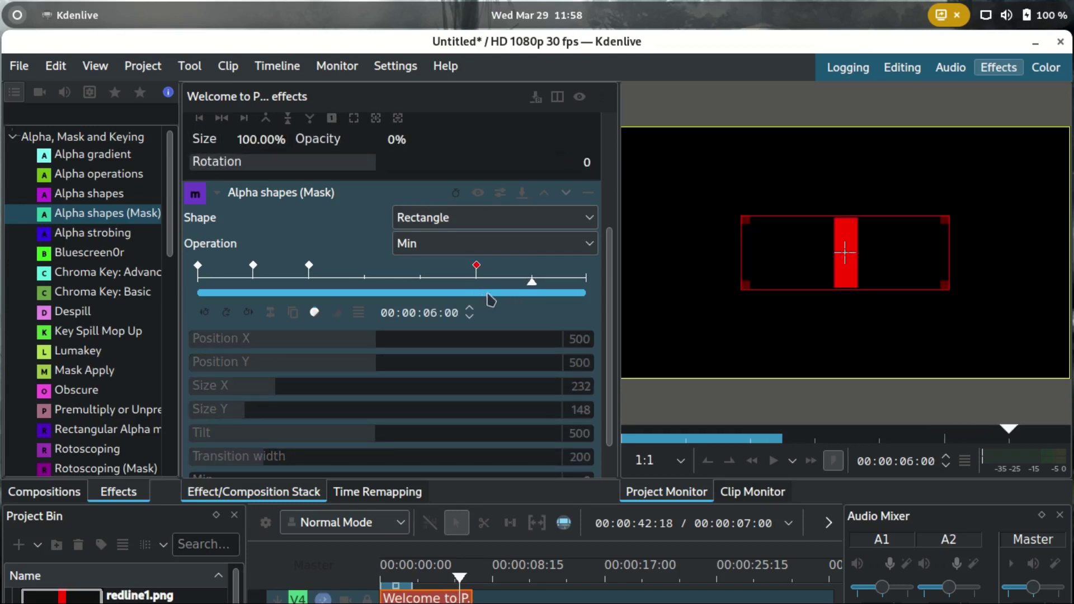
click(226, 312)
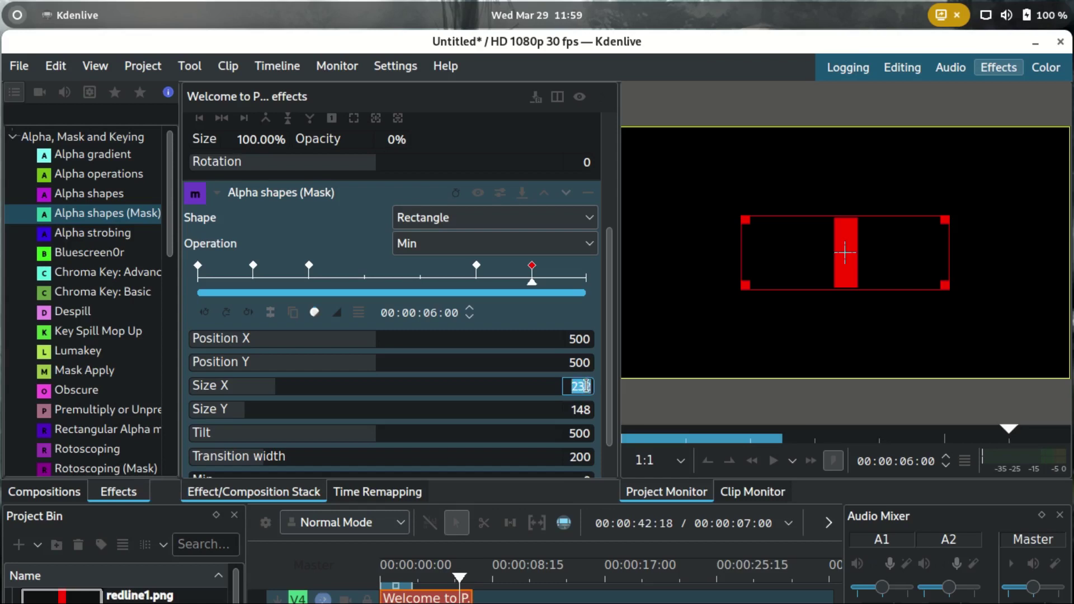
key(Return)
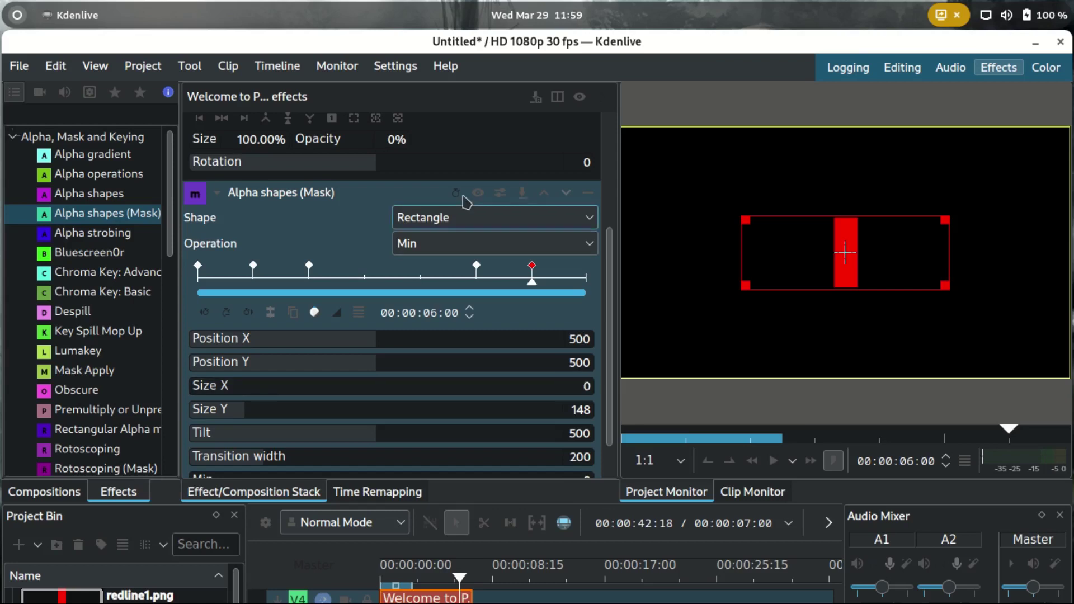
drag(536, 286, 585, 283)
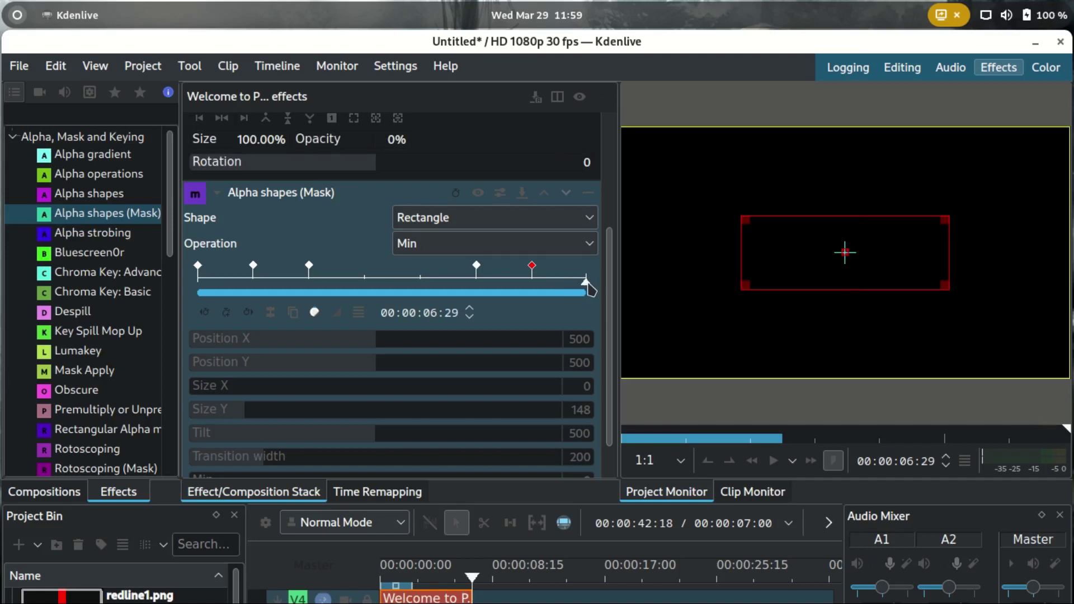
click(248, 312)
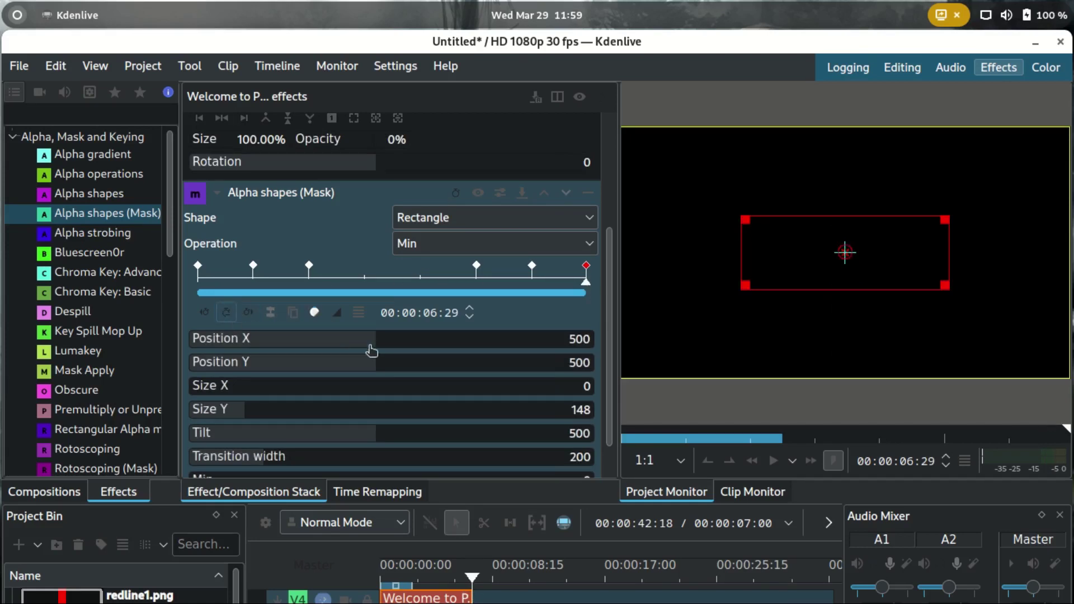
key(Return)
Save the project as texttitle, play the animation from the start, and select all clips
key(ctrl+s)
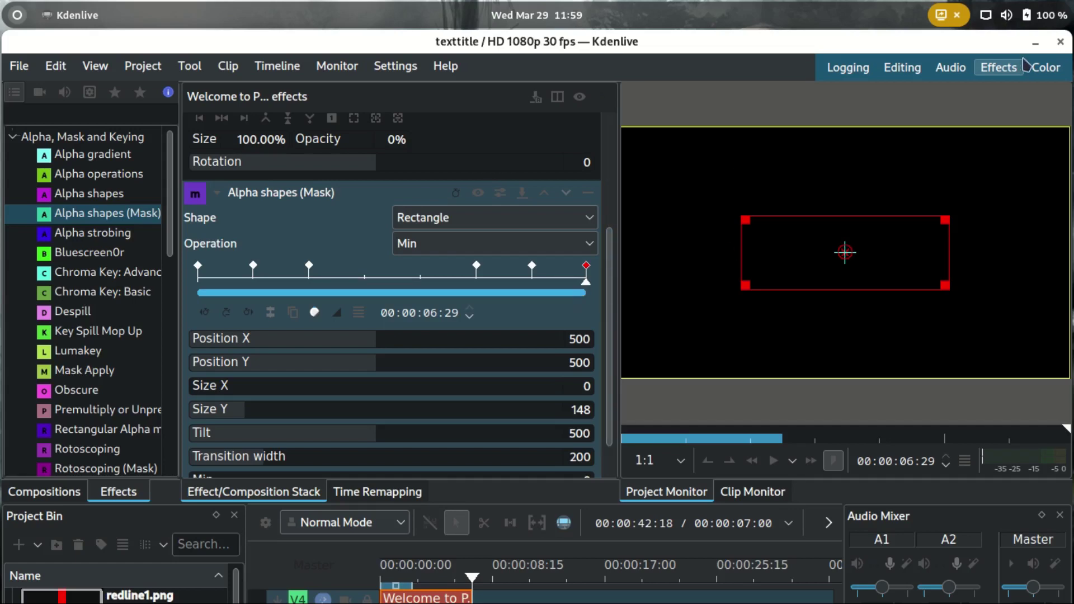
click(902, 67)
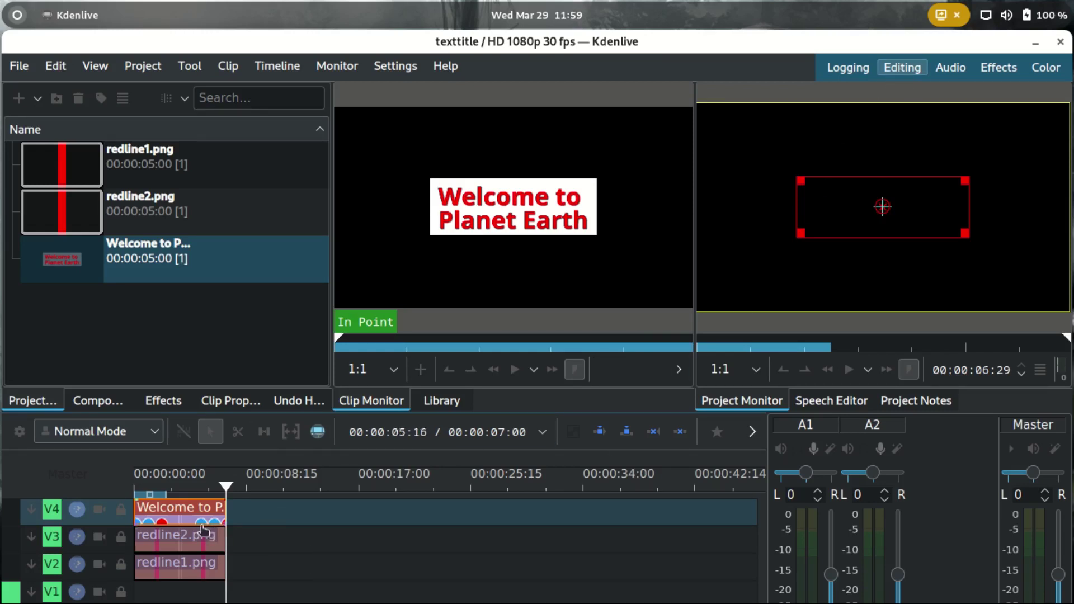
drag(226, 489, 129, 490)
click(272, 566)
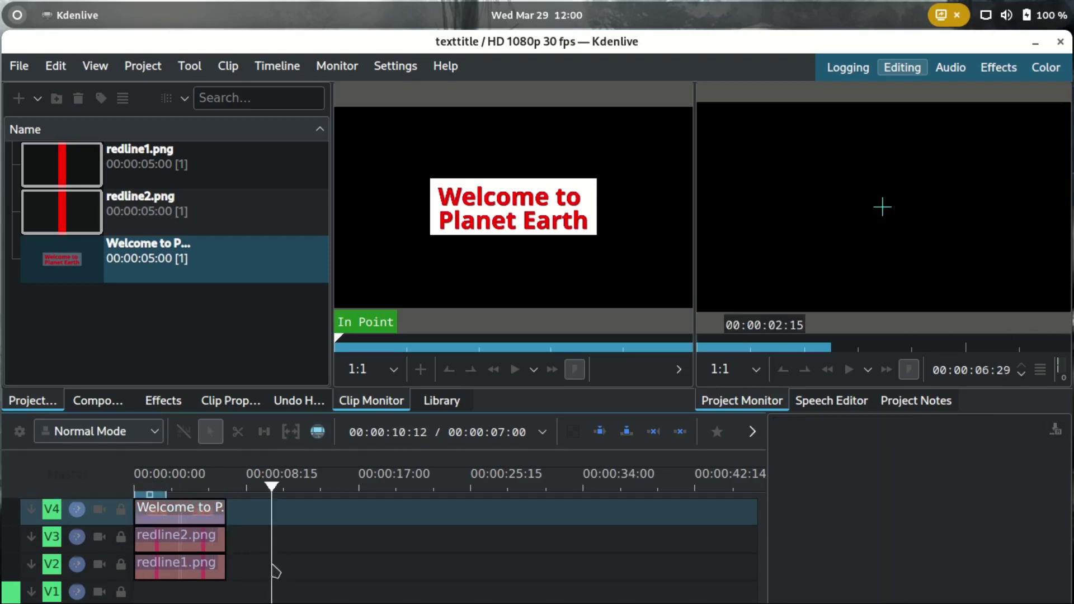
drag(259, 491, 134, 490)
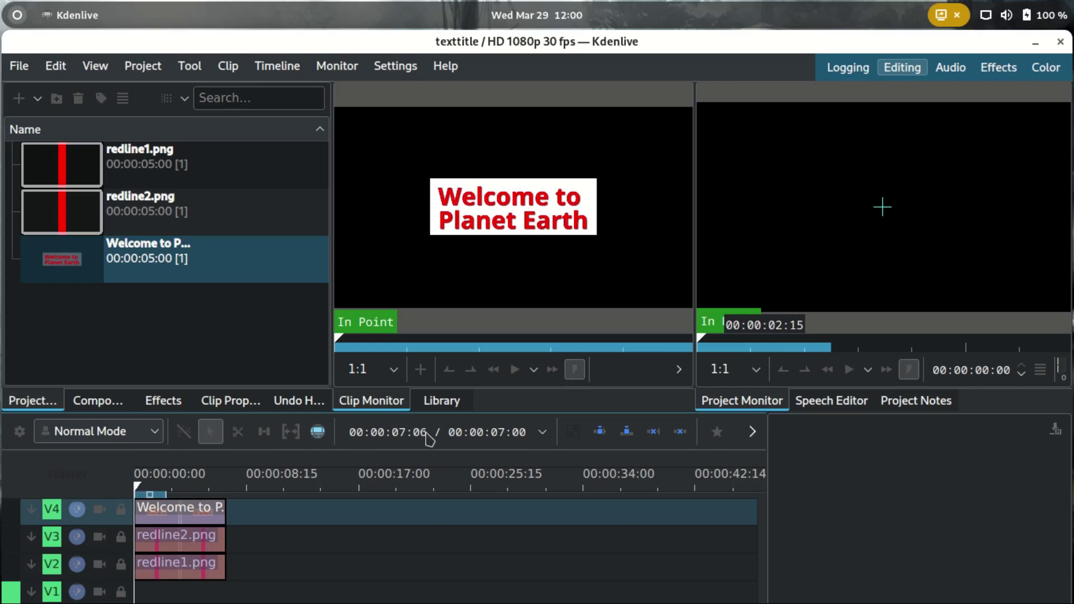
click(849, 370)
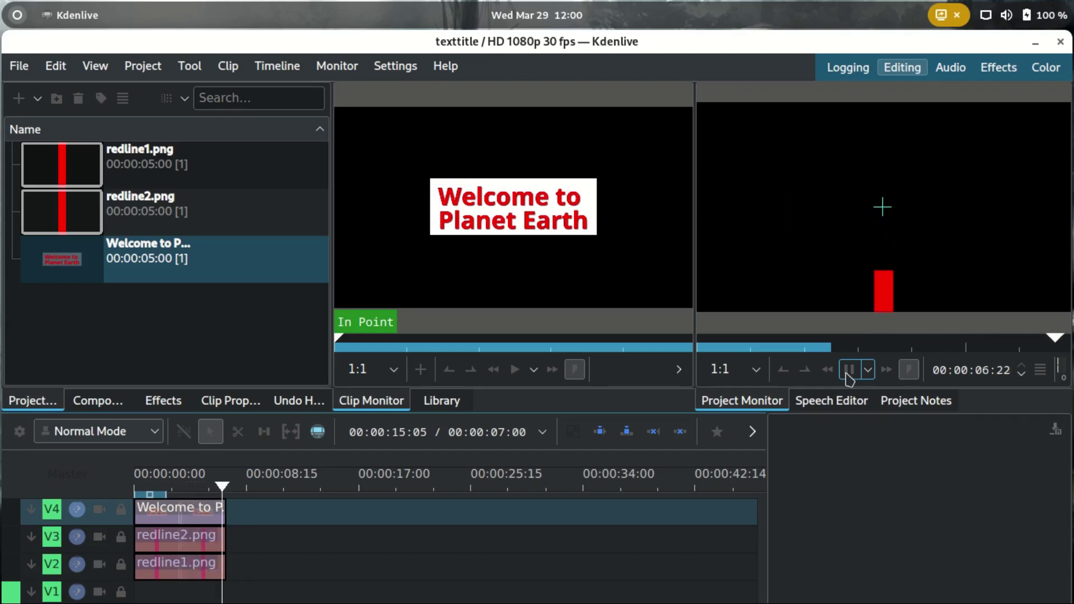
key(ctrl+a)
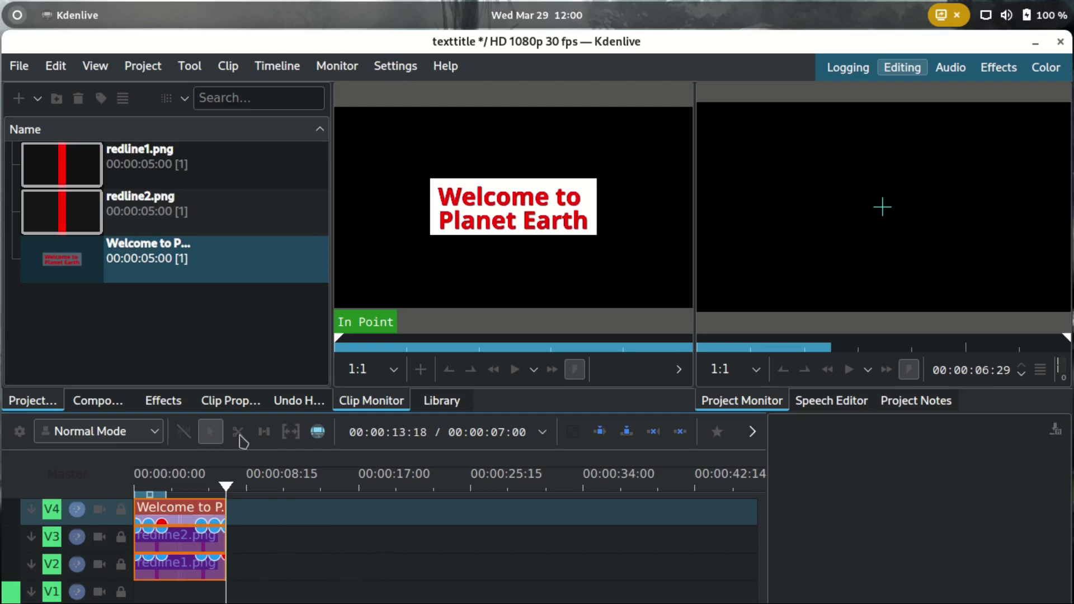
Import prtsc.png and place it at the start of track V1
click(160, 350)
click(39, 103)
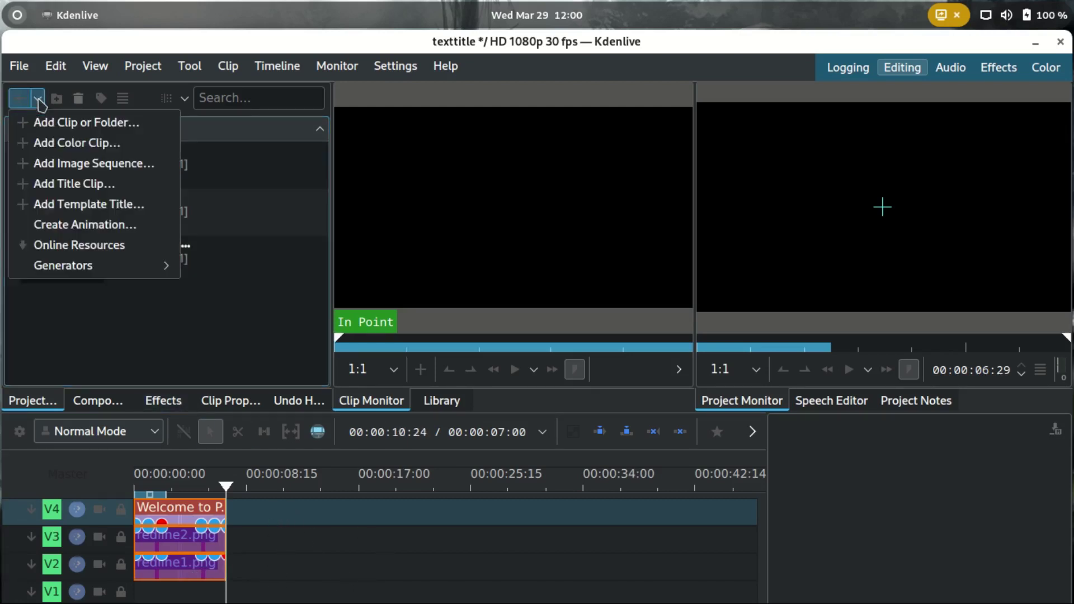
click(57, 122)
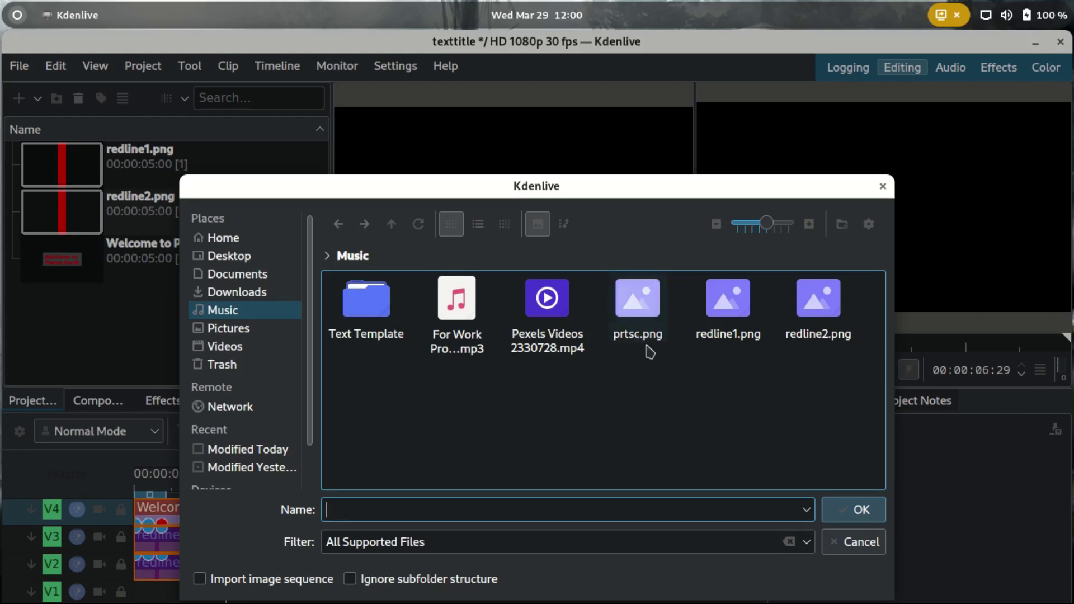
click(641, 322)
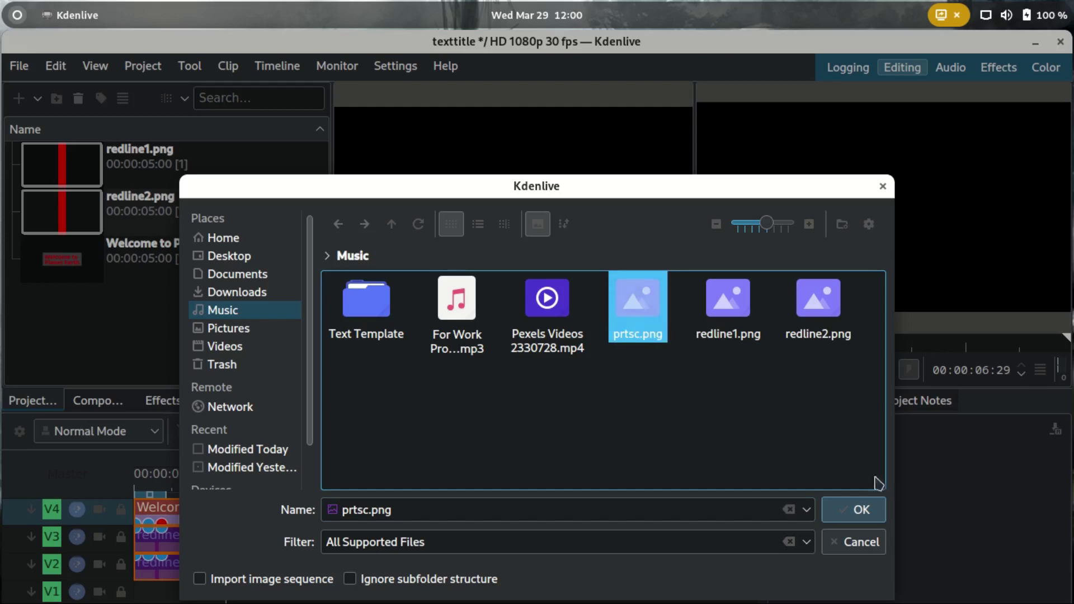
click(854, 509)
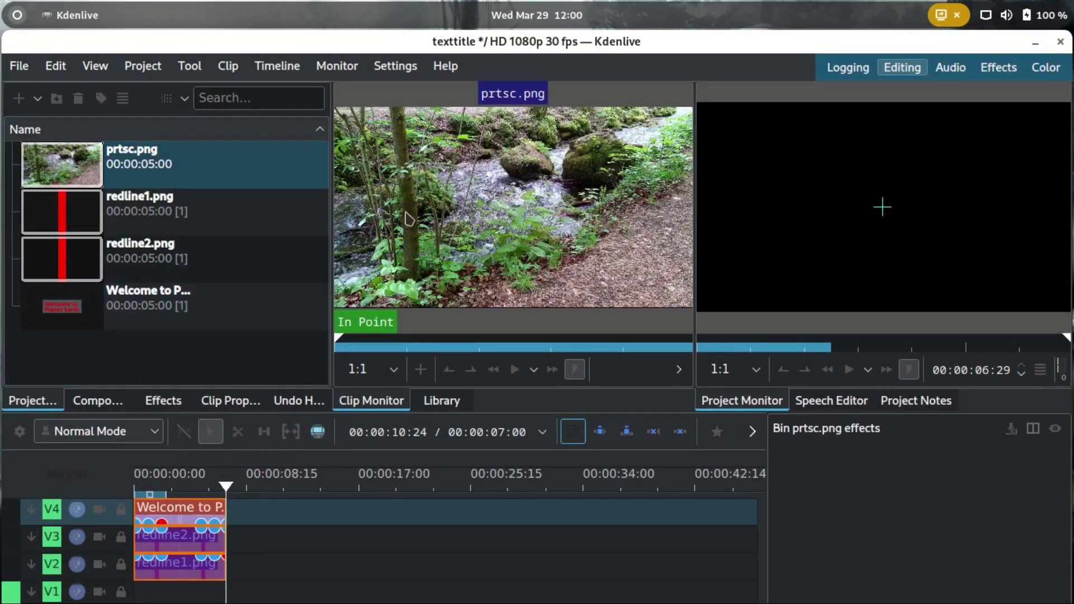
drag(435, 390, 127, 599)
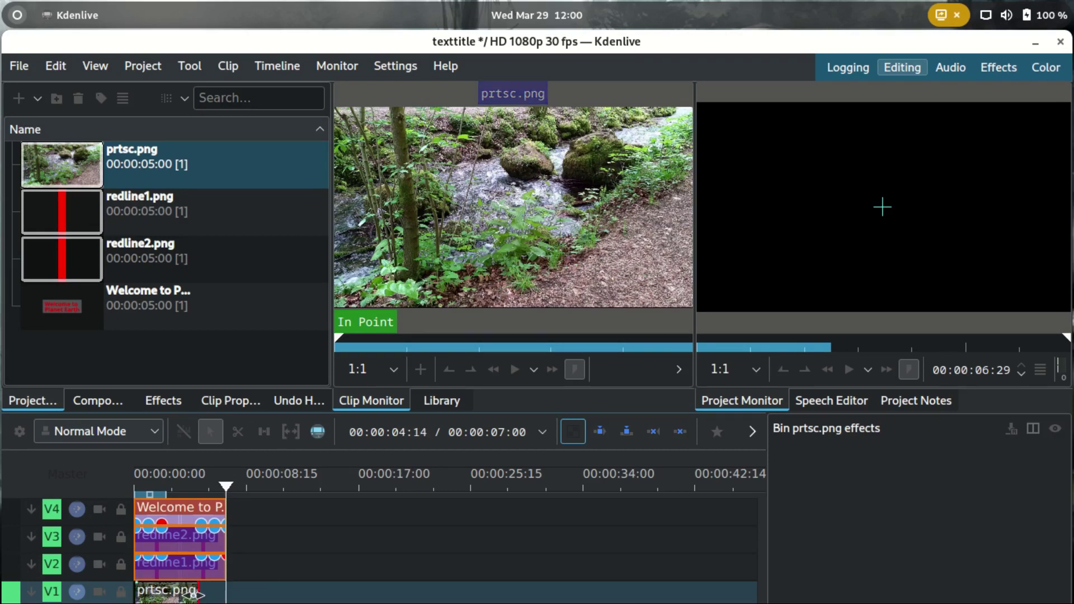
Shift the grouped title and bar clips slightly later, then play the composited preview
drag(165, 523, 199, 523)
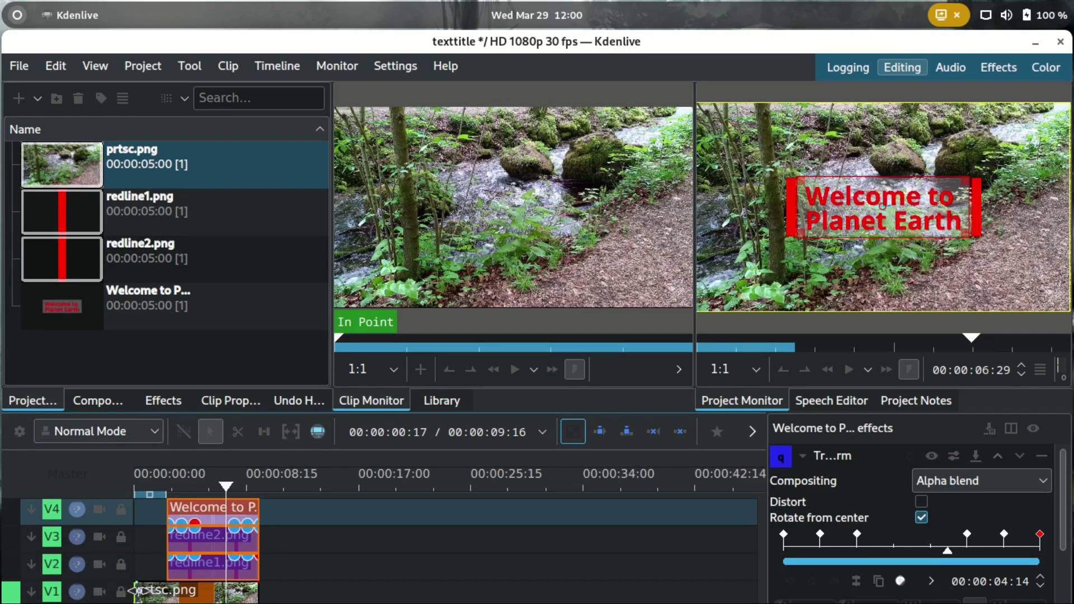
key(ctrl+z)
click(325, 582)
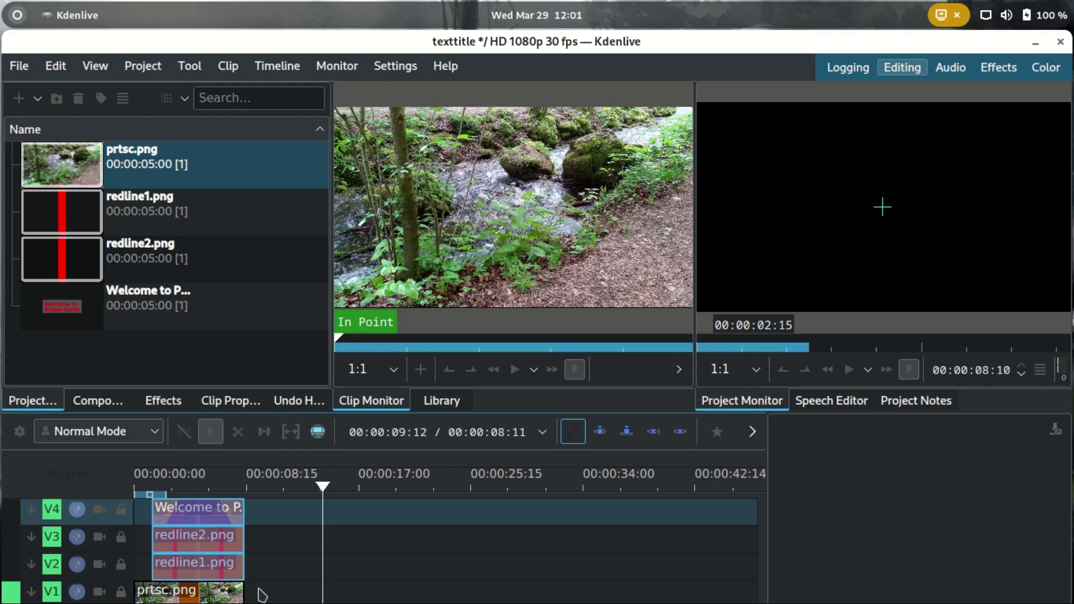
drag(324, 492, 137, 487)
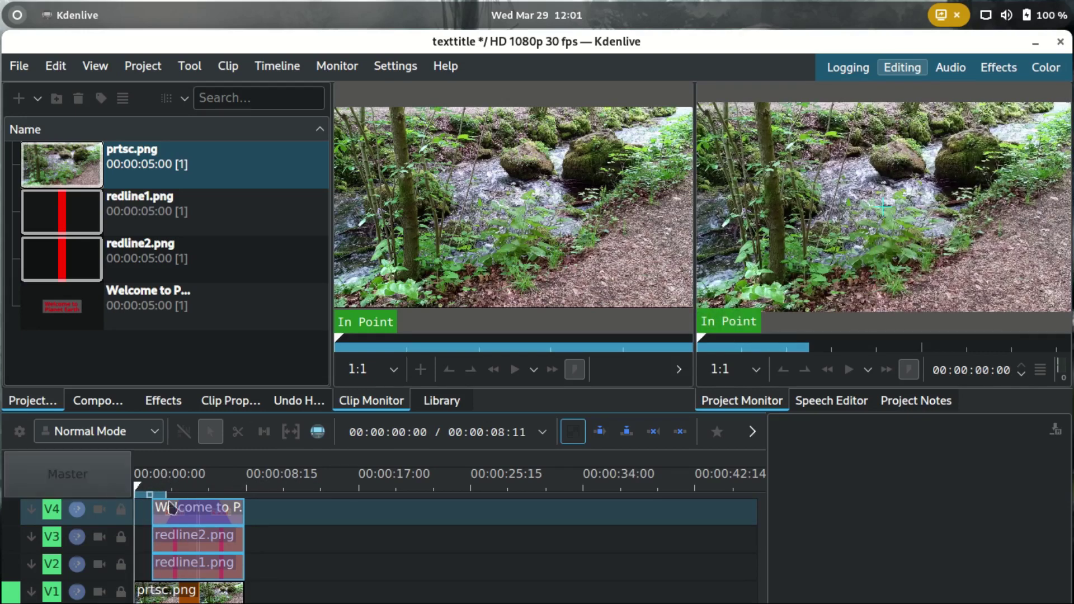
click(849, 371)
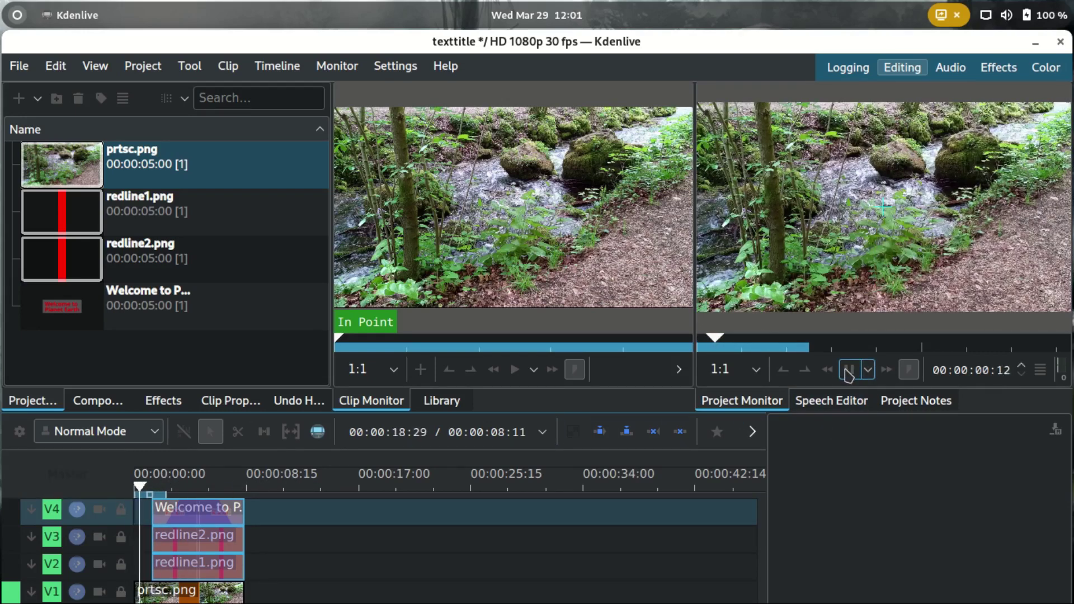